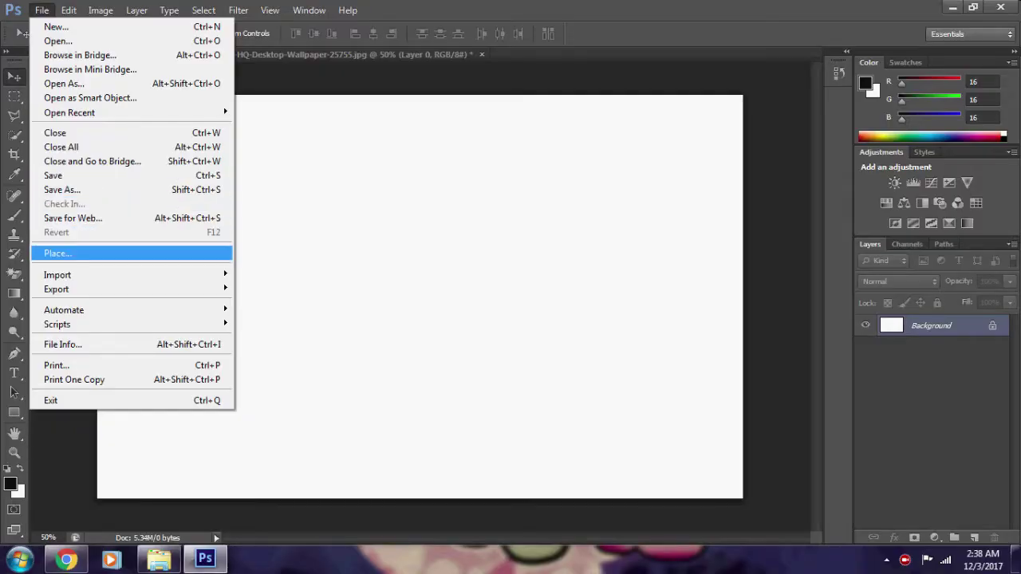
Place the universe-clipart-background-hd-4 starry image onto the blank canvas.
left_click(56, 252)
scroll(551, 255, "down", 5)
scroll(550, 256, "down", 5)
scroll(550, 255, "down", 3)
scroll(550, 255, "up", 3)
scroll(551, 256, "down", 3)
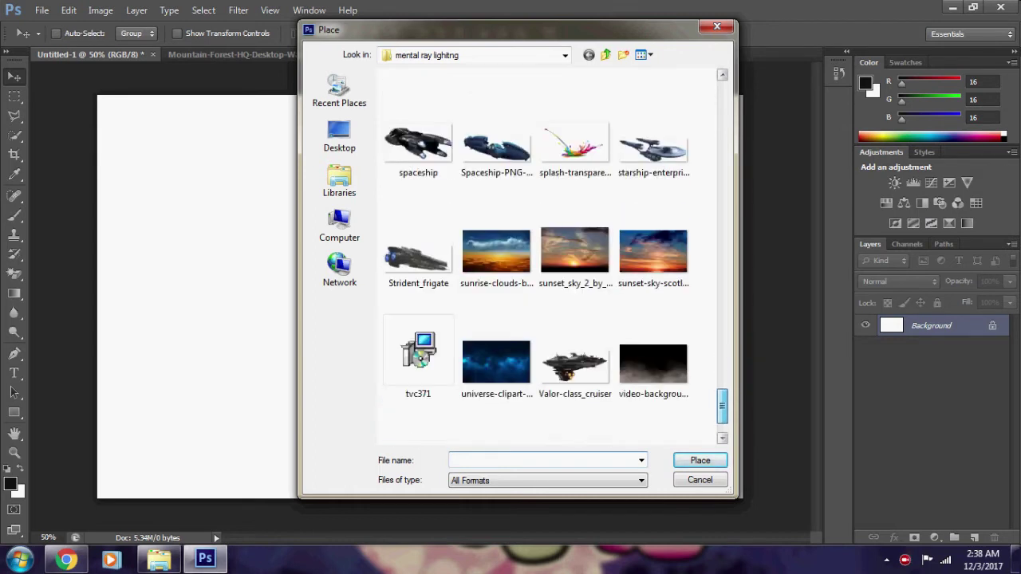
left_click(496, 354)
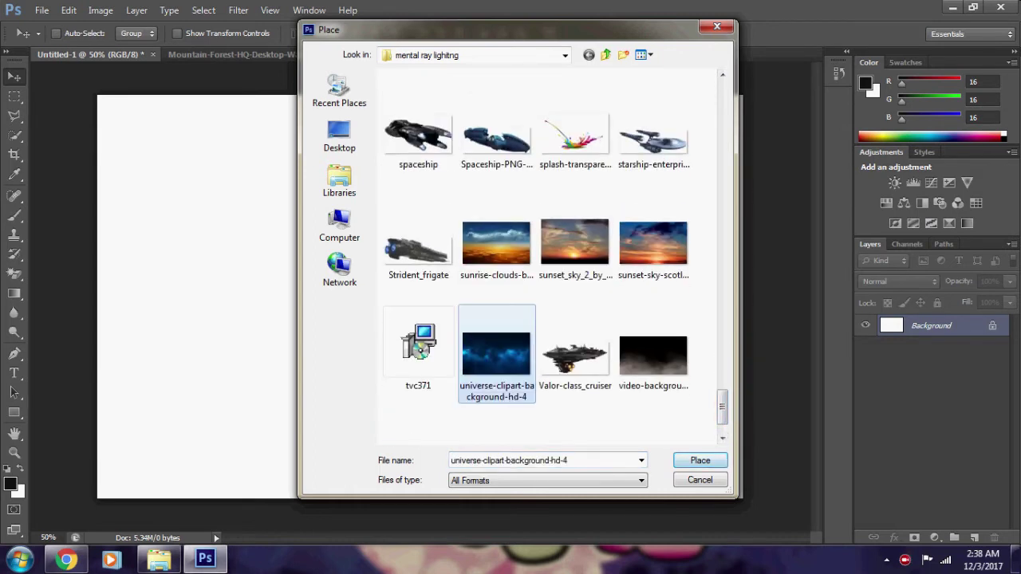
key("Return")
key("Return")
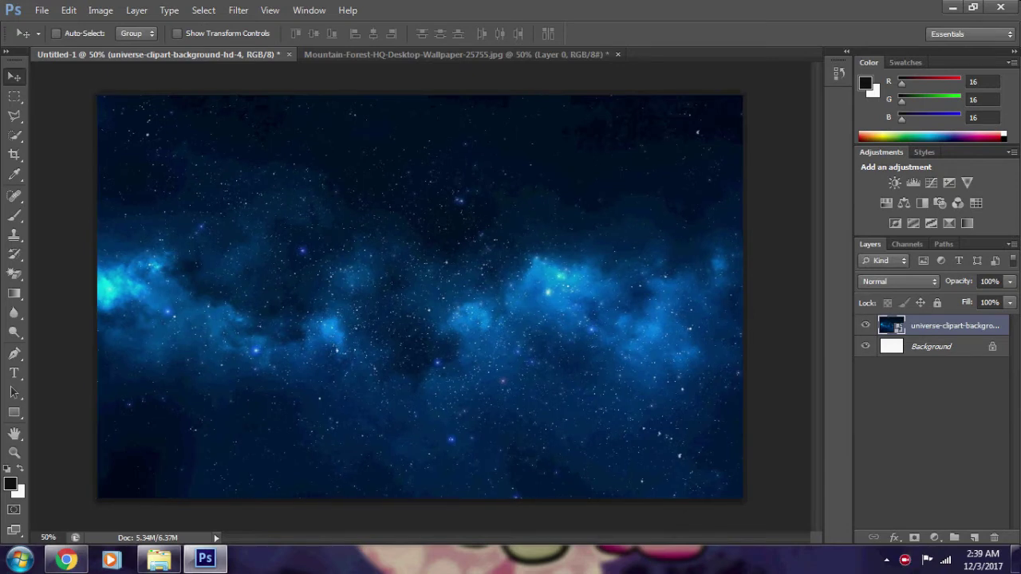
Rasterize the universe layer and place the blue starburst image on the canvas.
right_click(933, 325)
left_click(797, 175)
left_click(42, 10)
left_click(58, 253)
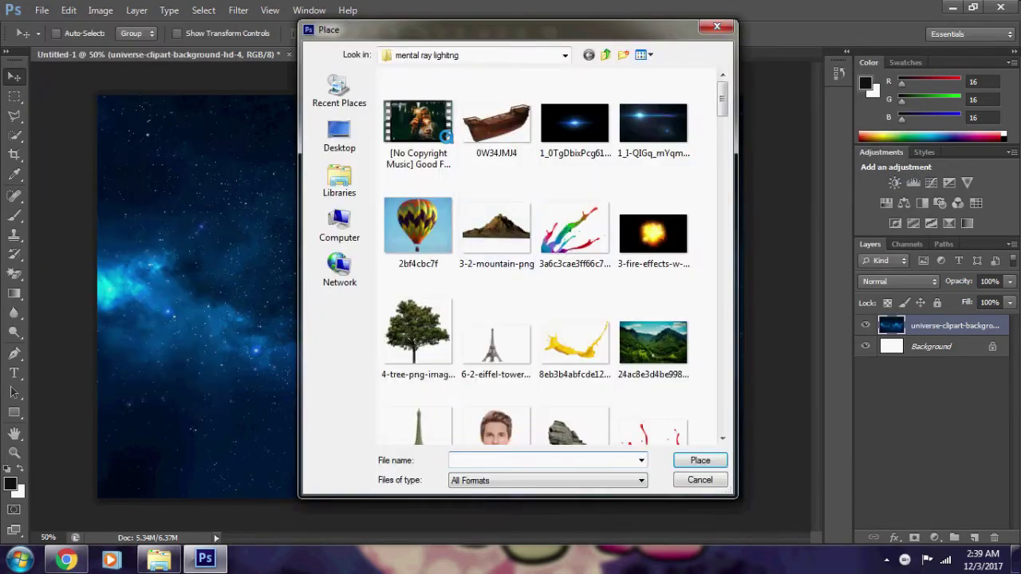
left_click_drag(722, 103, 722, 409)
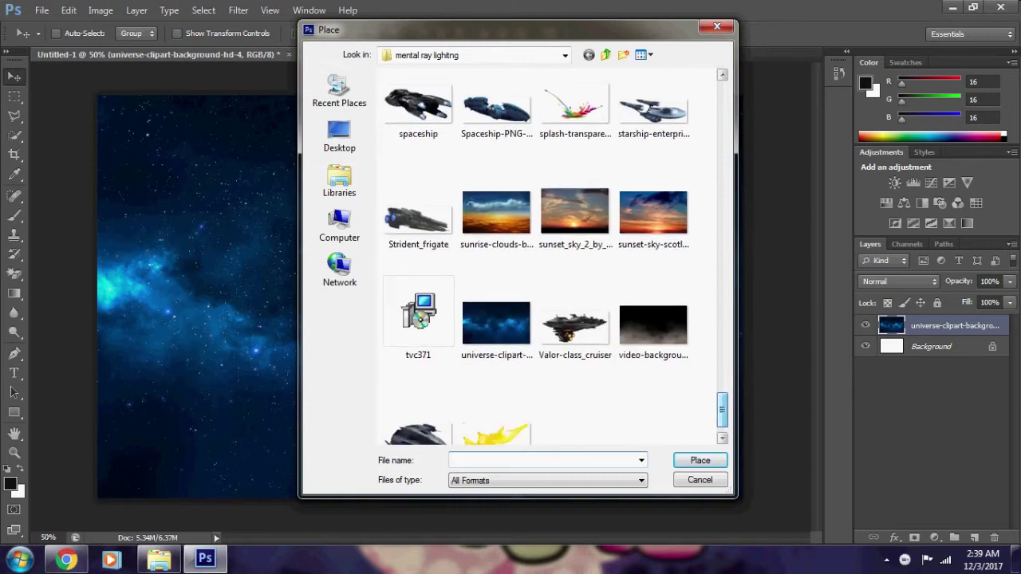
left_click_drag(722, 409, 722, 335)
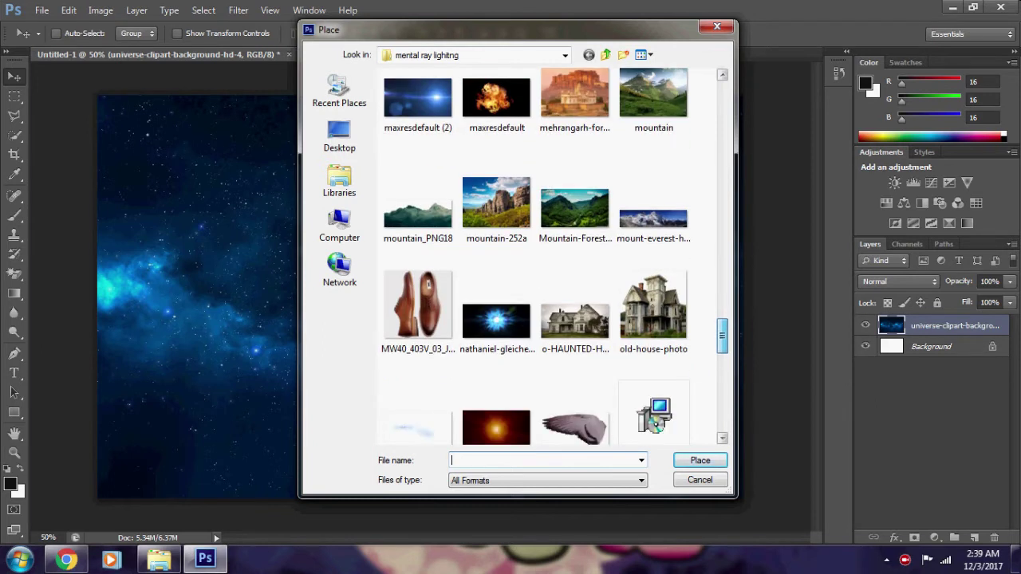
left_click(496, 320)
key("Return")
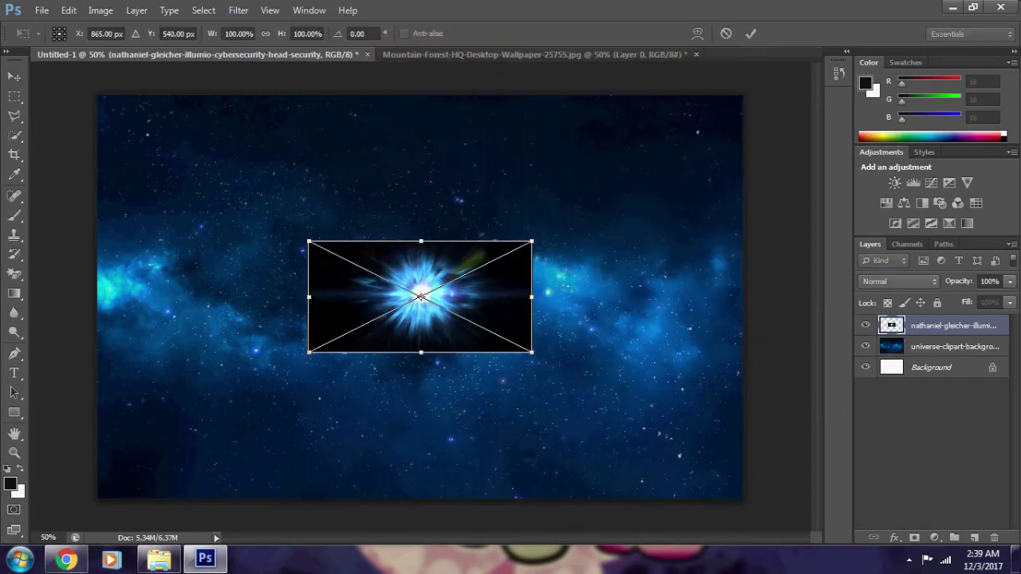
Enlarge the starburst to about 264 percent and commit the resize.
left_click_drag(532, 241, 714, 149)
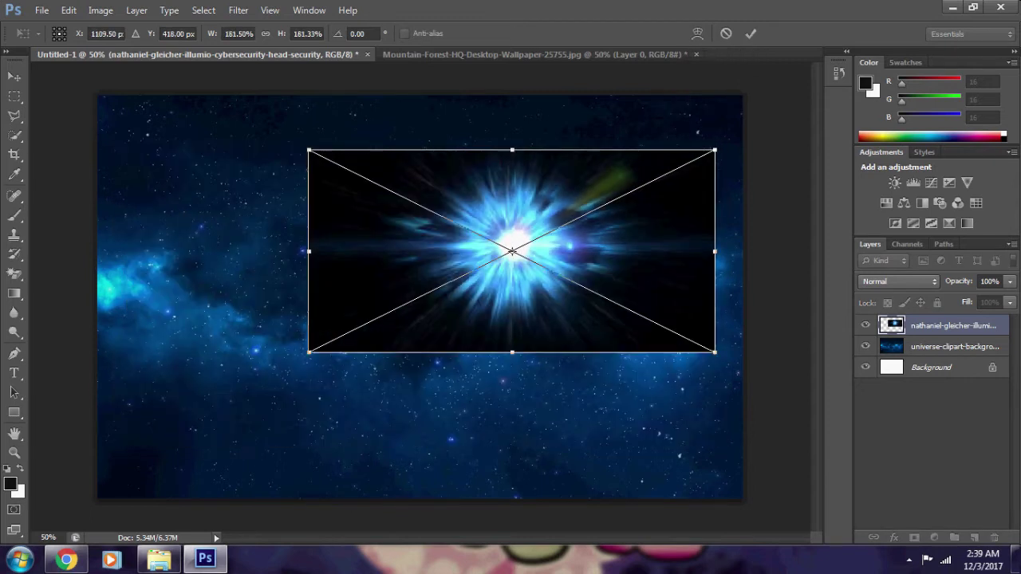
left_click_drag(308, 352, 217, 433)
left_click_drag(436, 306, 345, 345)
key("Return")
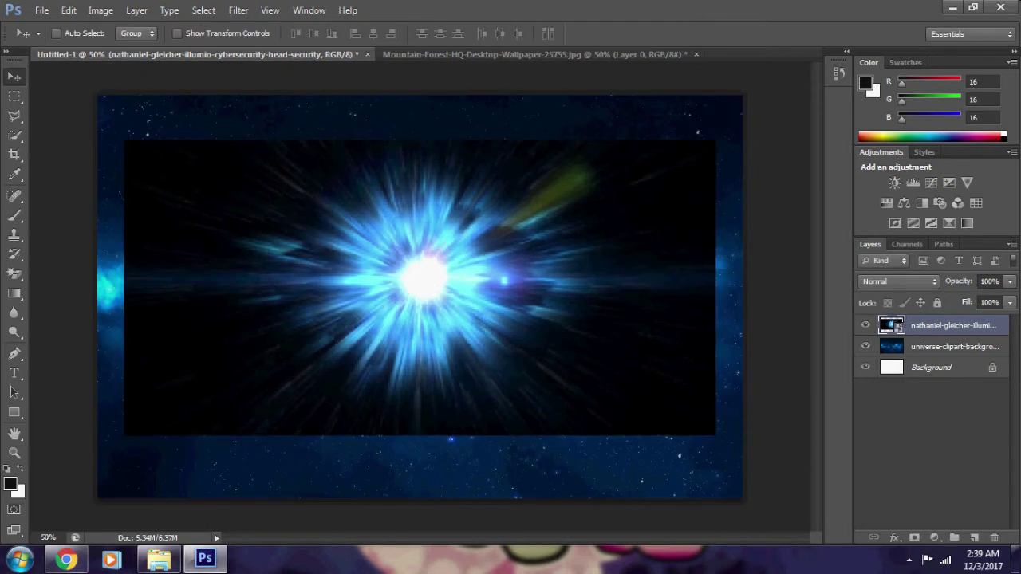
Blend the starburst layer with Screen and move it left and down.
right_click(953, 326)
key("Escape")
left_click(899, 281)
left_click(869, 126)
mouse_move(513, 197)
left_mouse_down()
mouse_move(498, 263)
mouse_move(539, 272)
left_mouse_up()
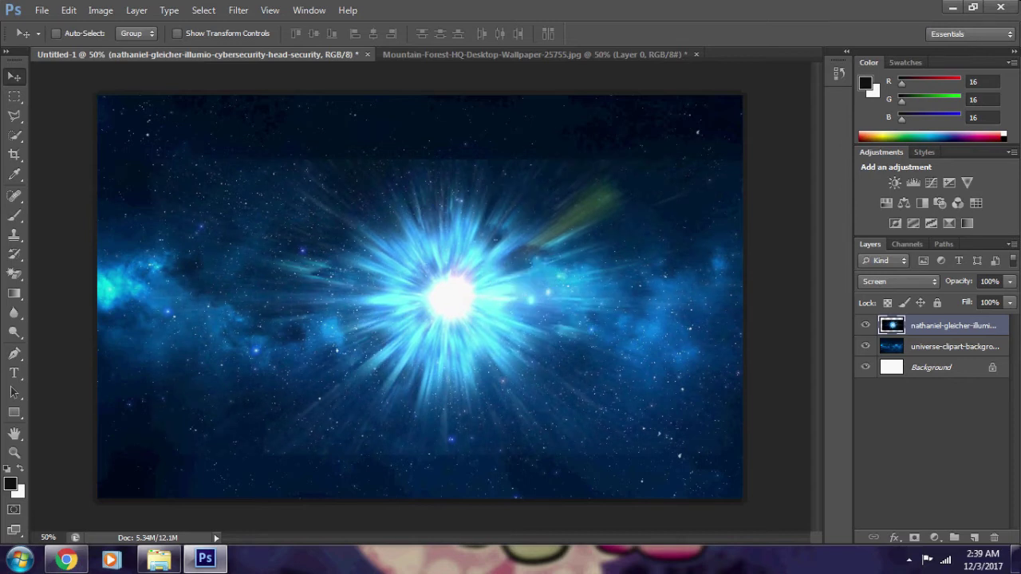
Erase the starburst's upper and lower edges with a soft 400 px low-opacity eraser.
left_click(15, 273)
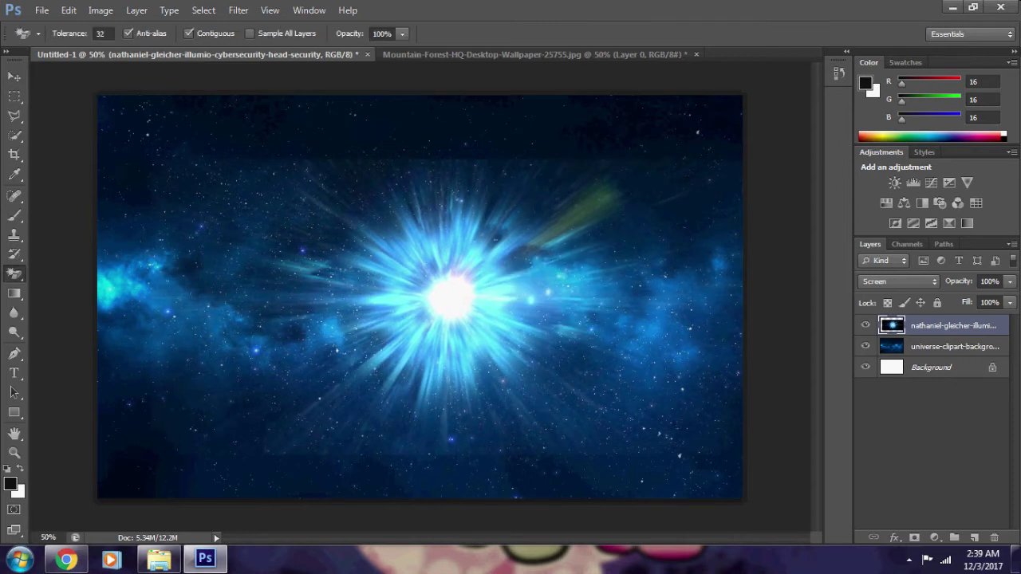
right_click(14, 274)
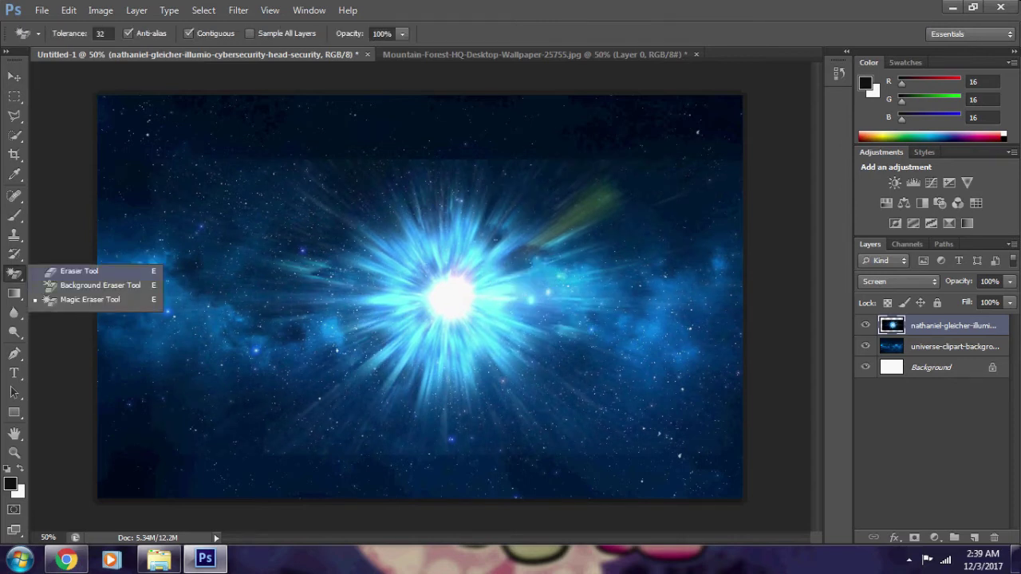
left_click(79, 271)
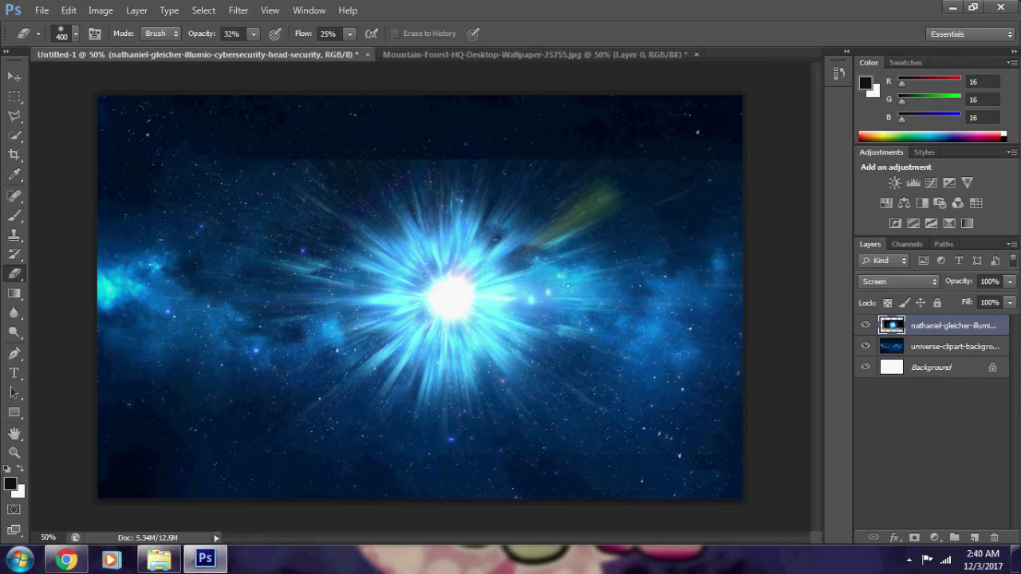
left_click_drag(466, 371, 431, 381)
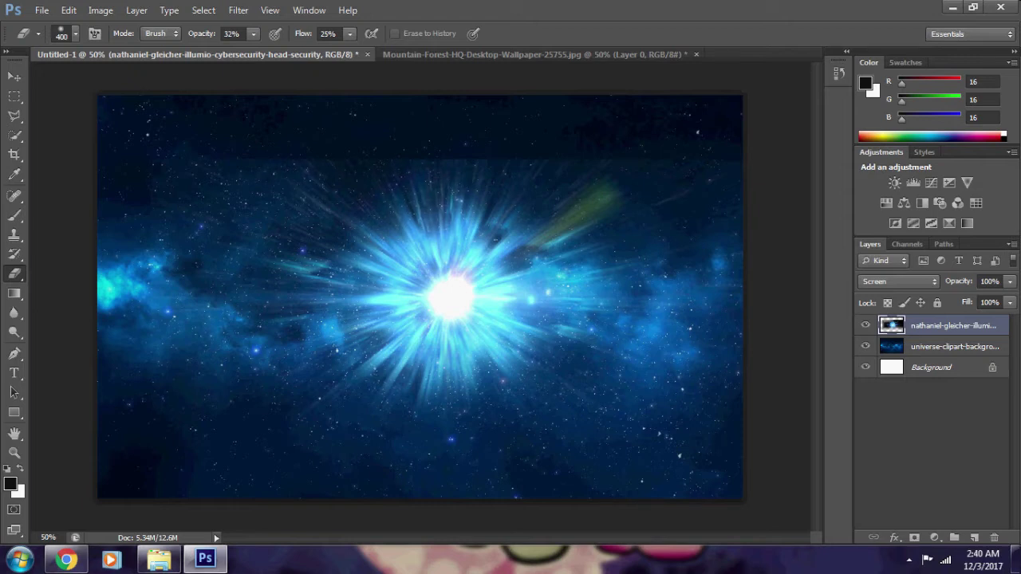
left_click_drag(454, 205, 458, 219)
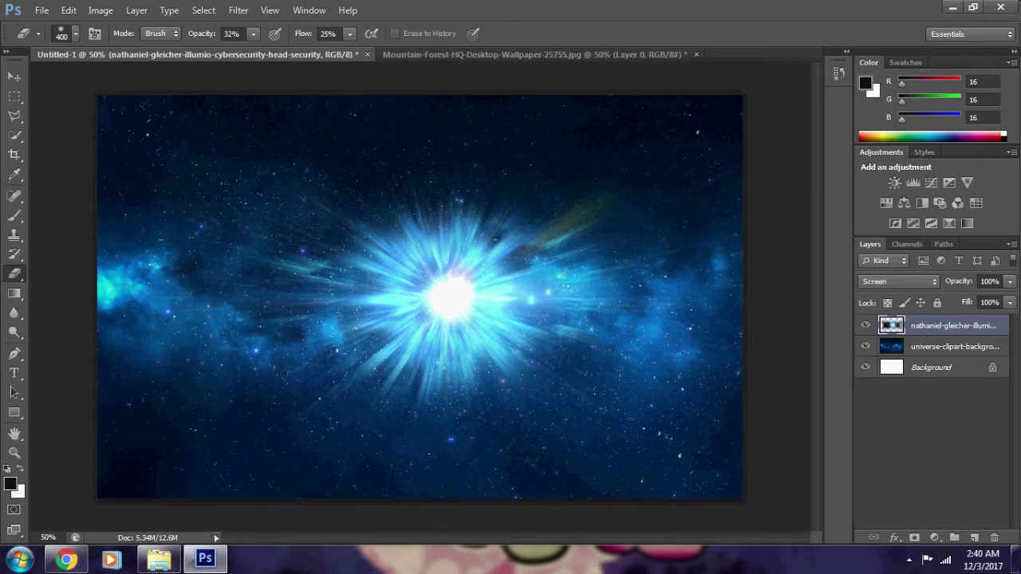
Place the 6350-white-dwarf-magnifies-a-sun-like-star image on the canvas.
key("v")
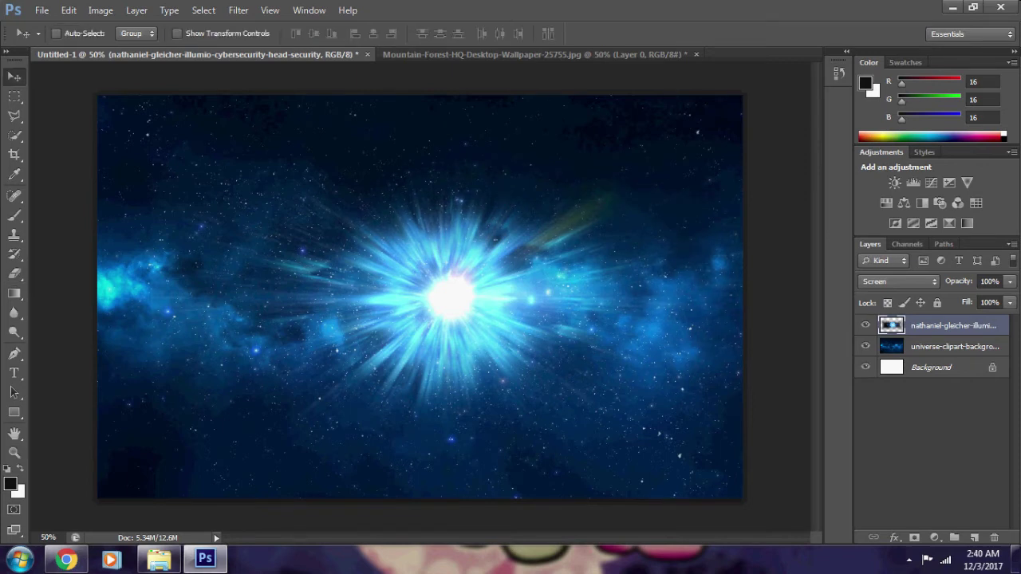
left_click(41, 9)
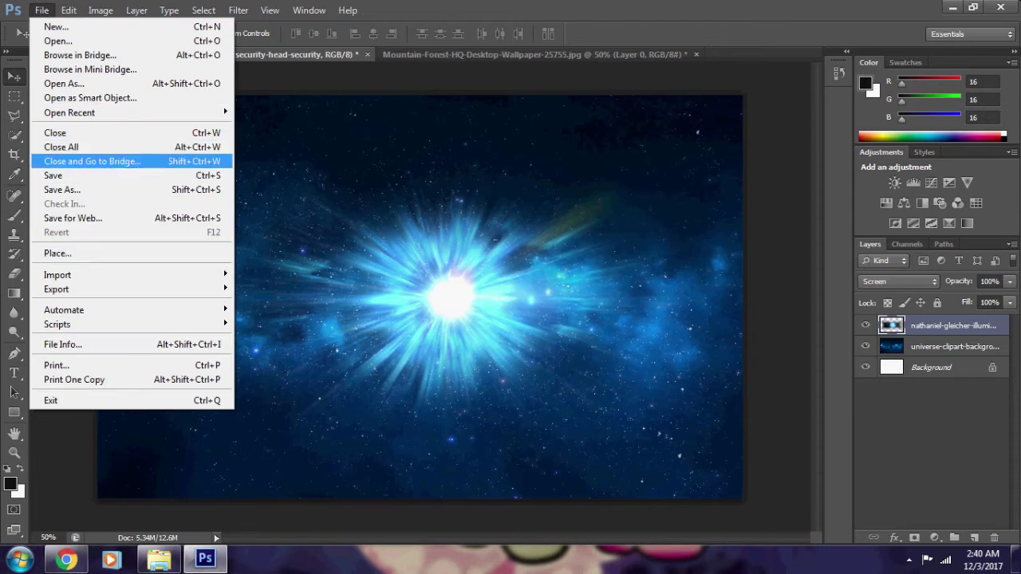
left_click(57, 253)
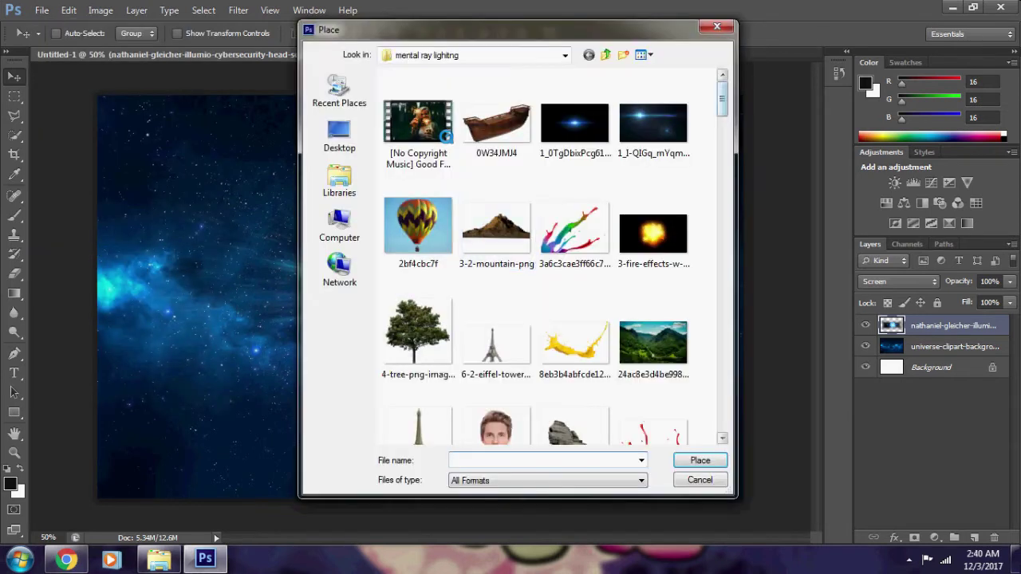
scroll(555, 255, "down", 3)
scroll(555, 255, "down", 1)
scroll(555, 255, "down", 2)
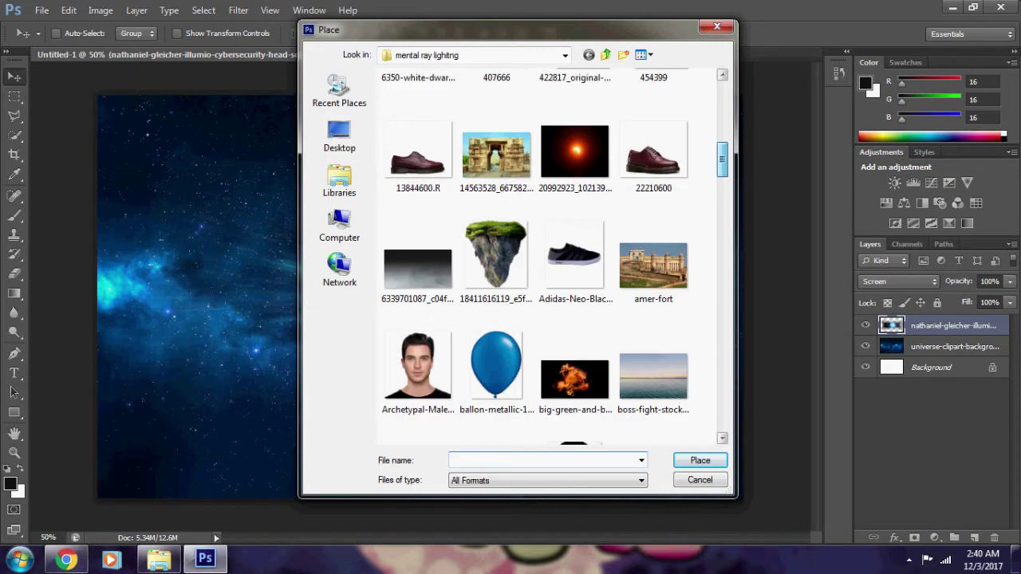
scroll(555, 255, "up", 1)
left_click(418, 167)
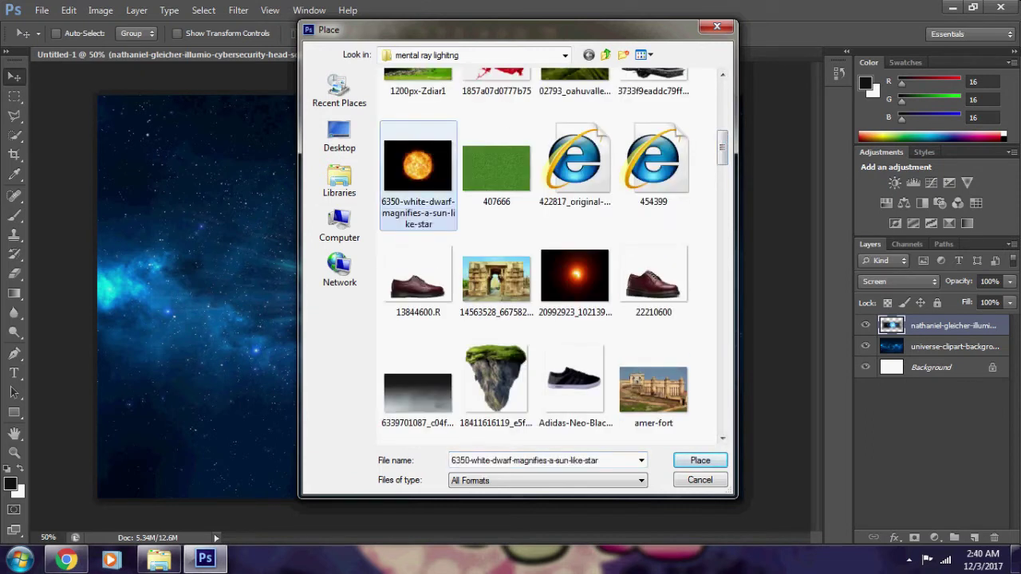
left_click(700, 460)
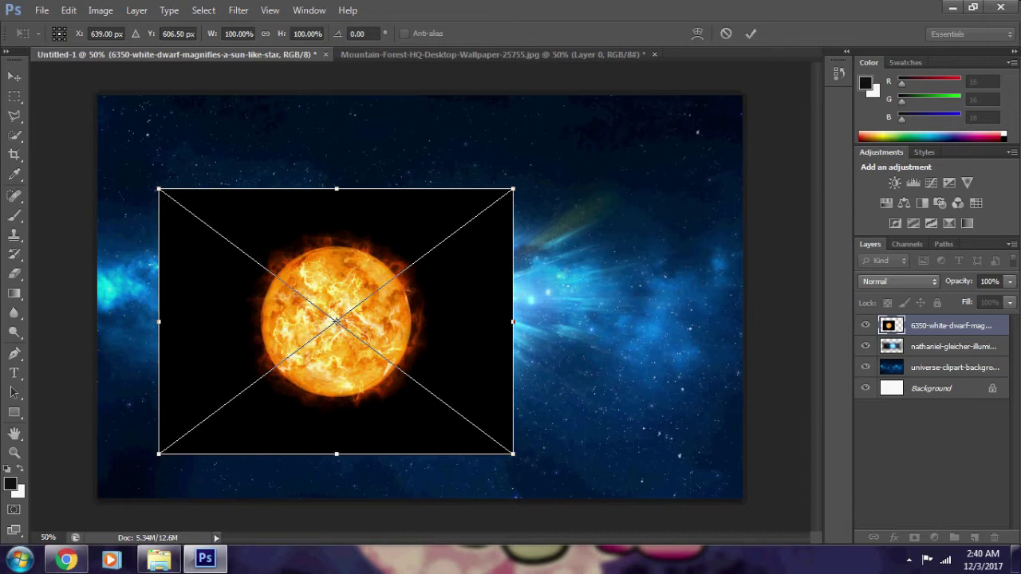
Enlarge the sun to about 142 percent, move it lower left, and blend it with Lighten.
left_click_drag(513, 189, 586, 134)
key("Return")
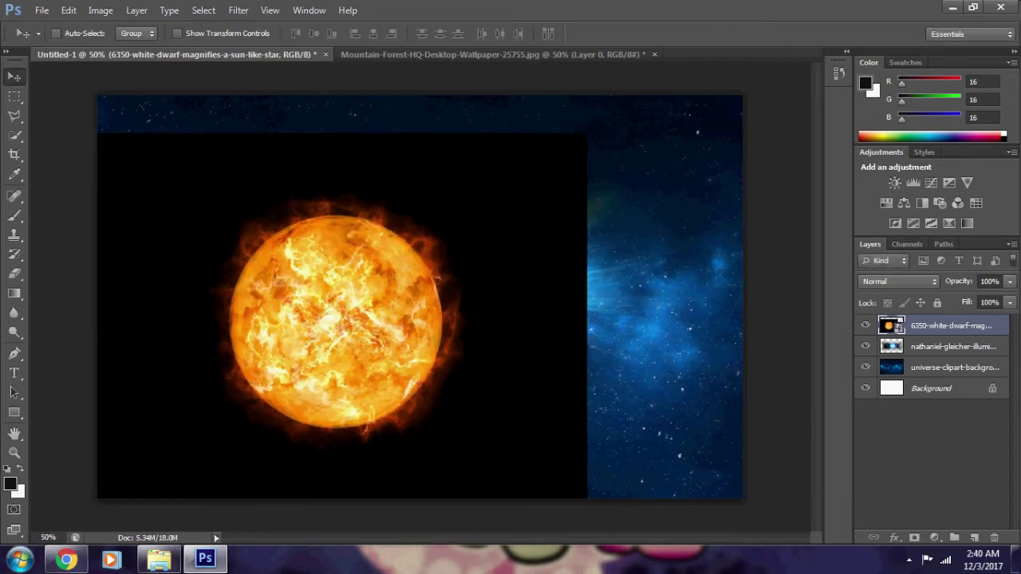
left_click(899, 281)
left_click(886, 126)
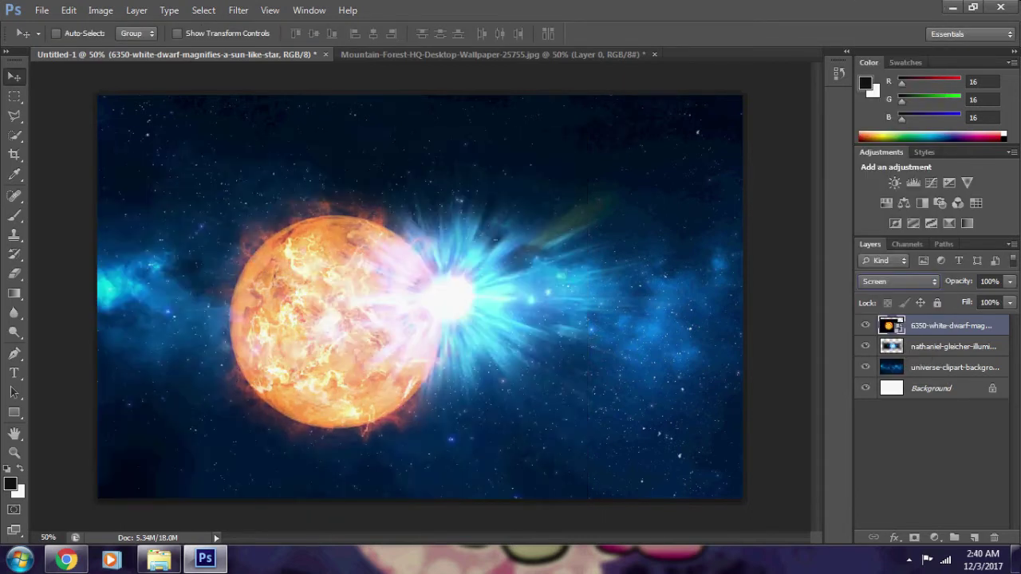
left_click_drag(283, 323, 163, 299)
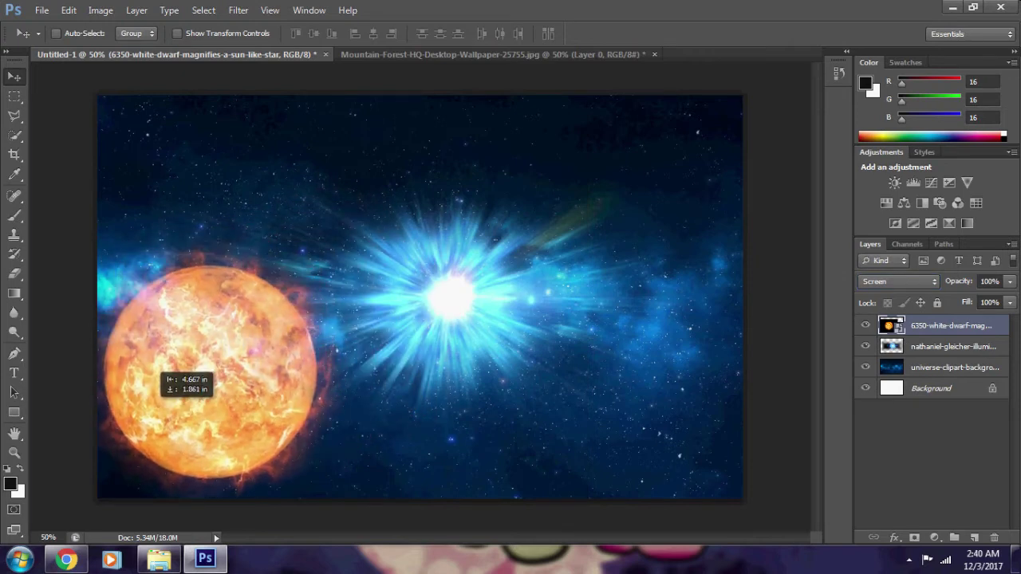
left_click_drag(163, 300, 164, 349)
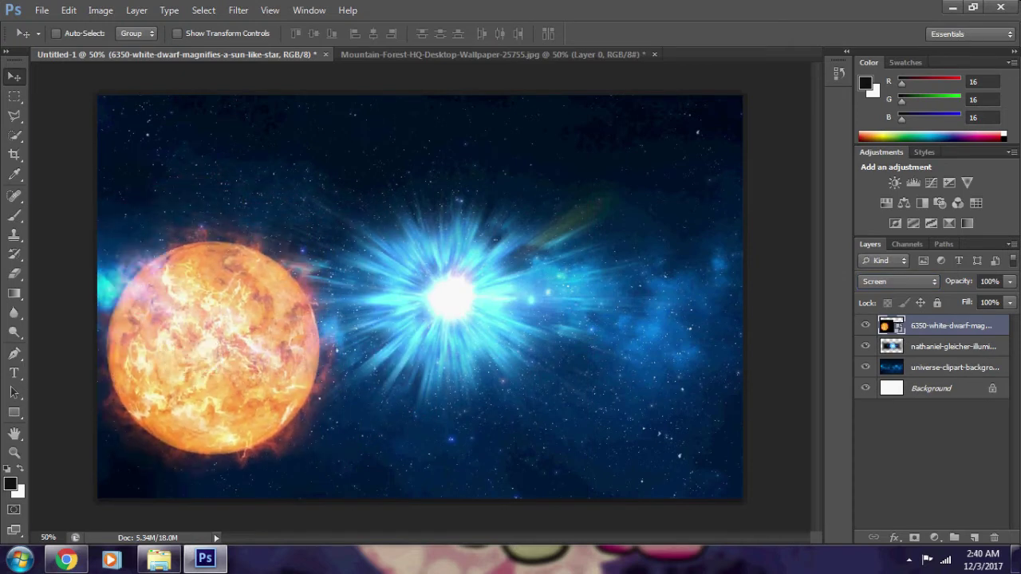
left_click(899, 280)
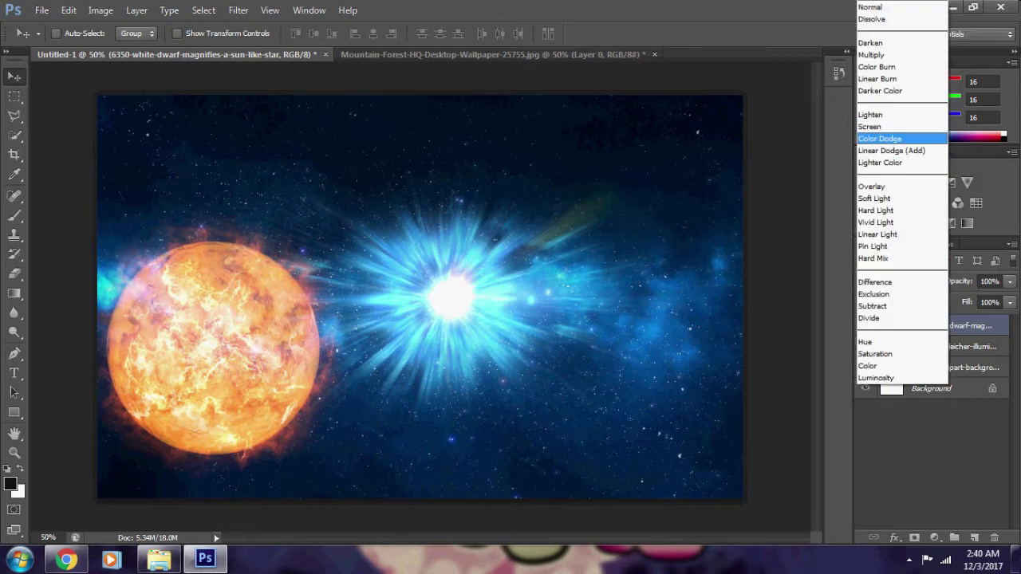
left_click(877, 110)
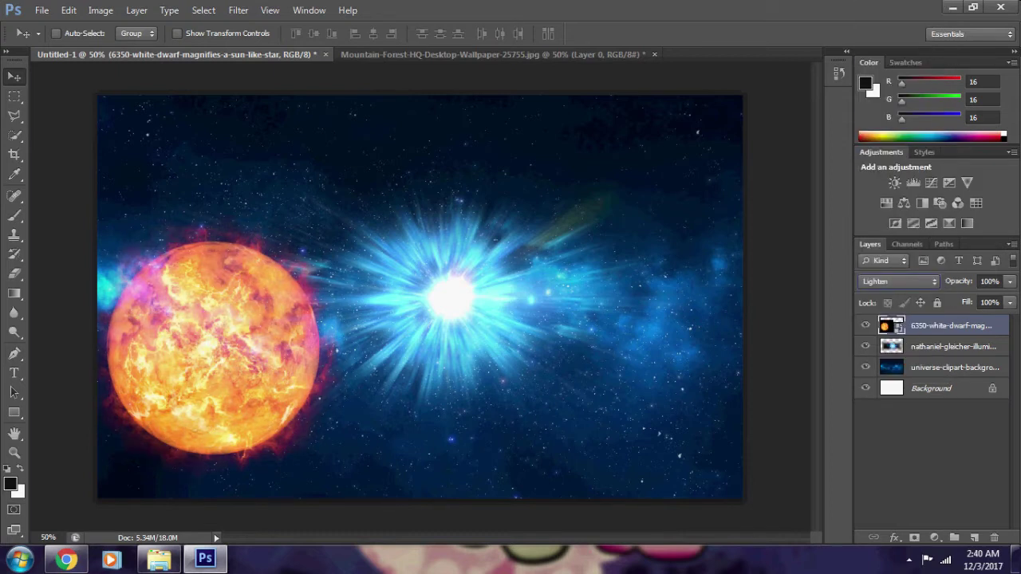
left_click_drag(222, 347, 204, 353)
Enlarge the fiery sun layer with Free Transform.
key("ctrl+t")
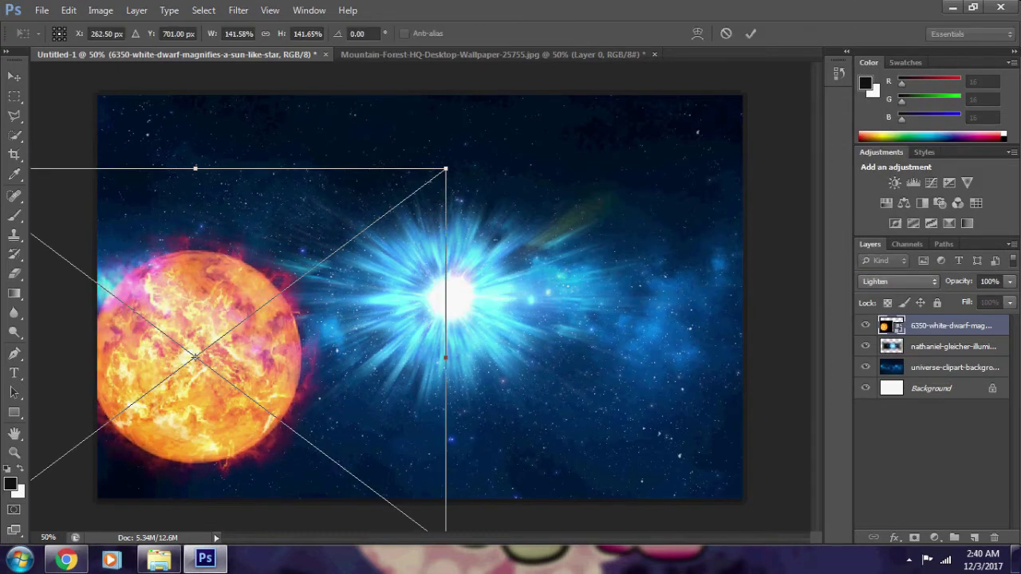
left_click_drag(445, 170, 565, 96)
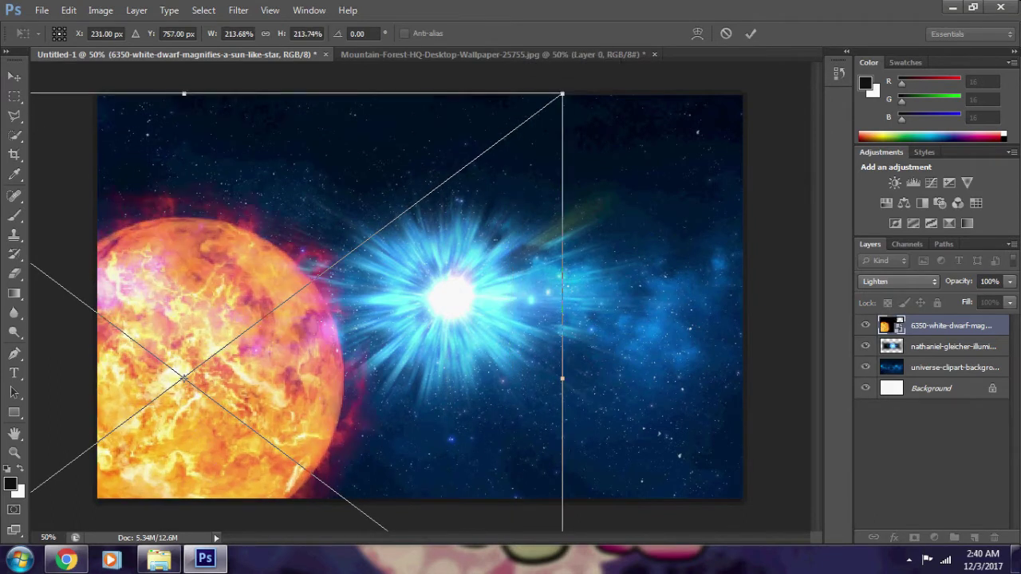
key("Return")
Shrink the blue starburst to about 52 percent and shift it slightly right.
left_click(953, 346)
key("ctrl+t")
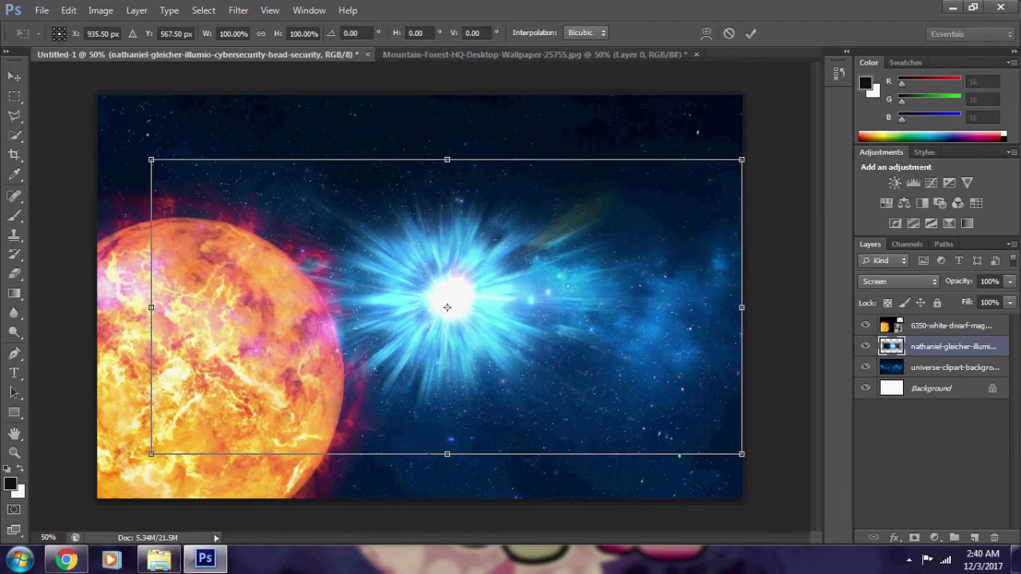
left_click_drag(742, 454, 599, 382)
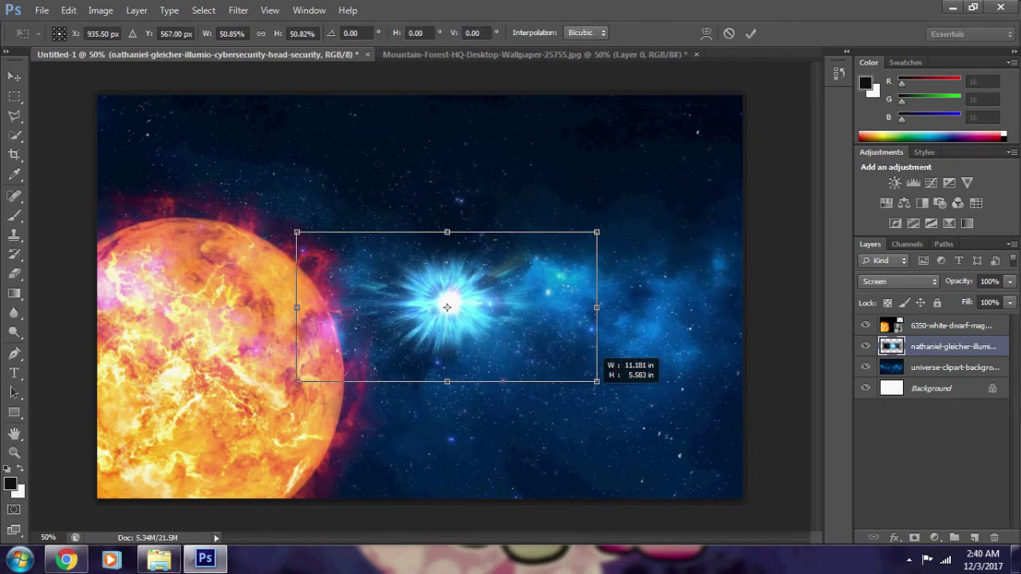
left_click_drag(447, 307, 503, 308)
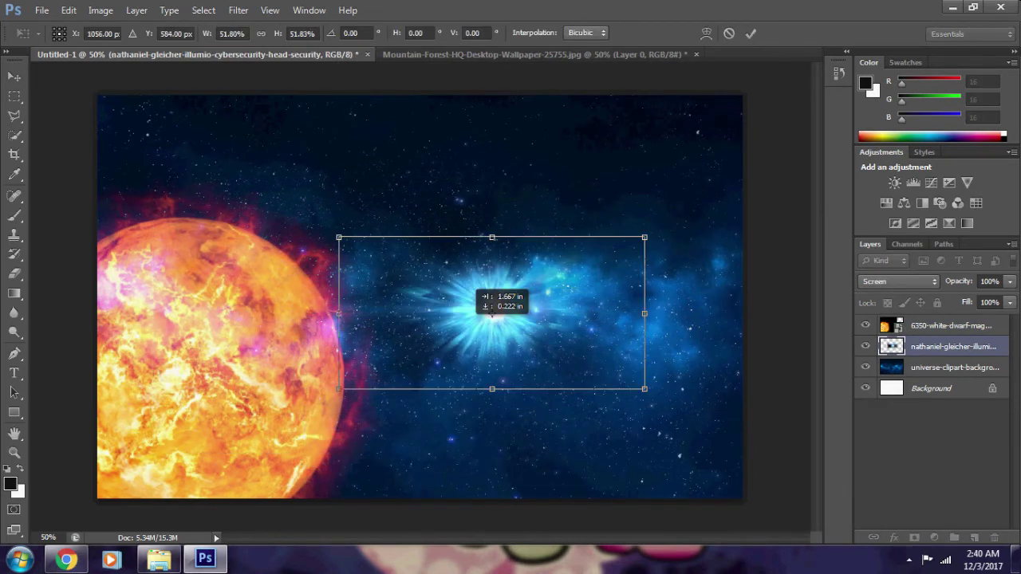
key("Return")
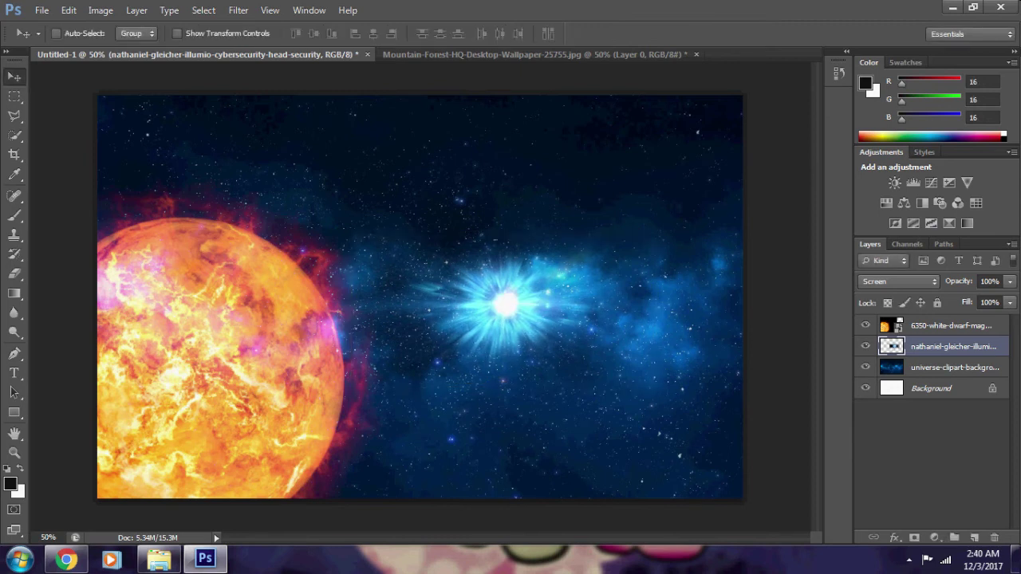
left_click(42, 9)
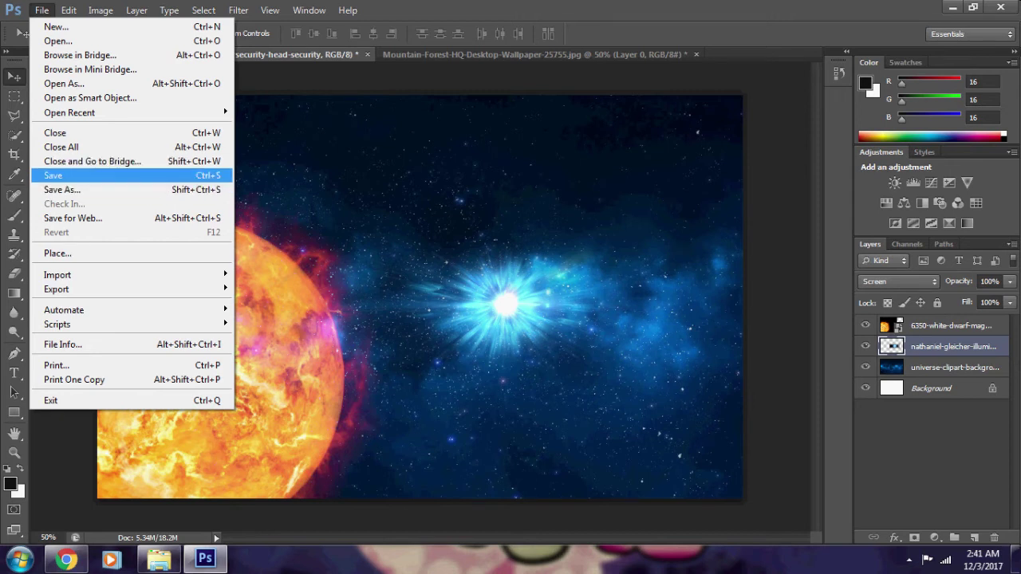
Find the smoke image in the folder and place it into the composition.
left_click(58, 252)
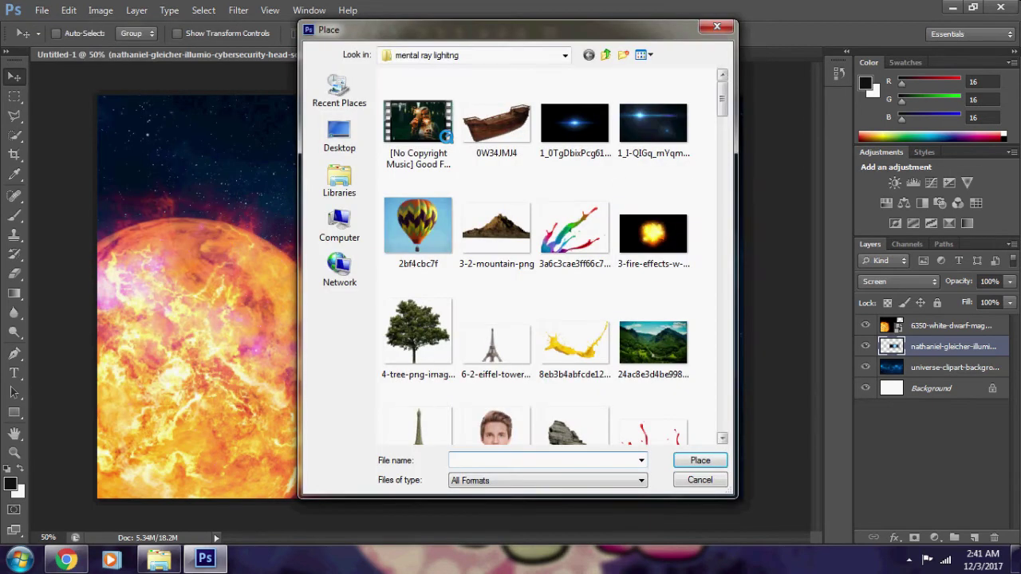
scroll(535, 255, "down", 3)
scroll(534, 256, "down", 3)
scroll(534, 256, "down", 3)
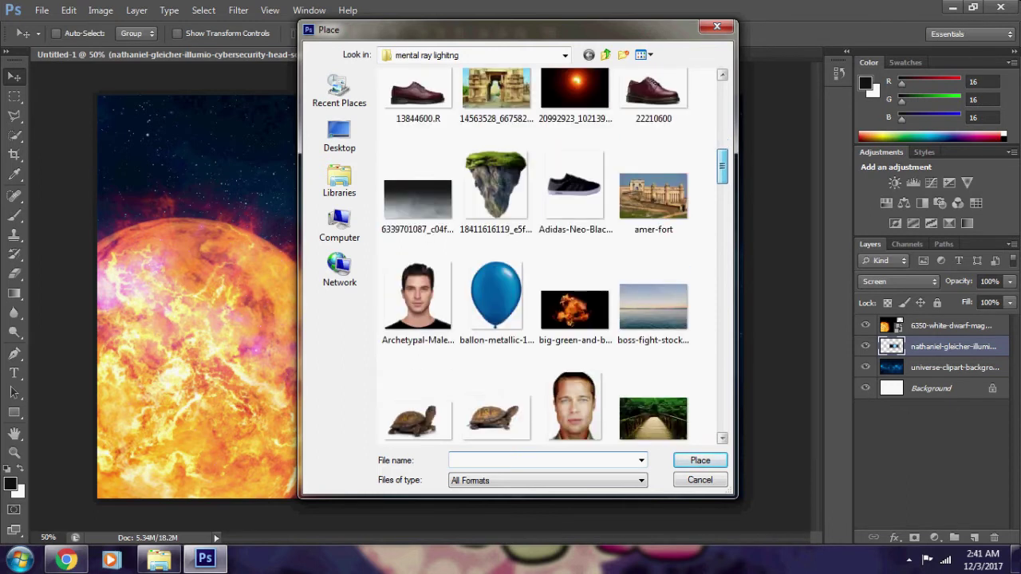
scroll(535, 256, "down", 5)
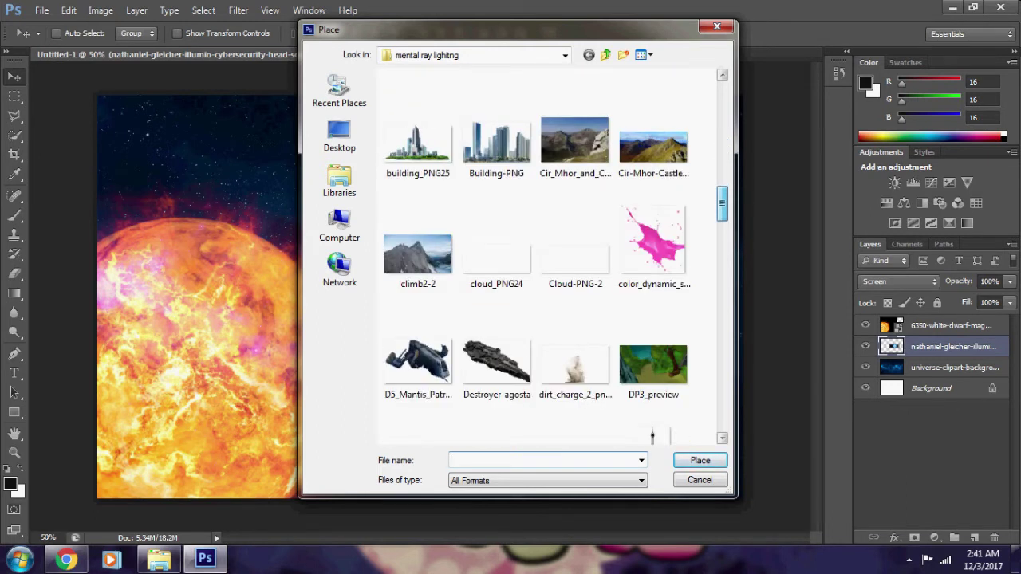
scroll(534, 256, "down", 3)
scroll(554, 255, "down", 3)
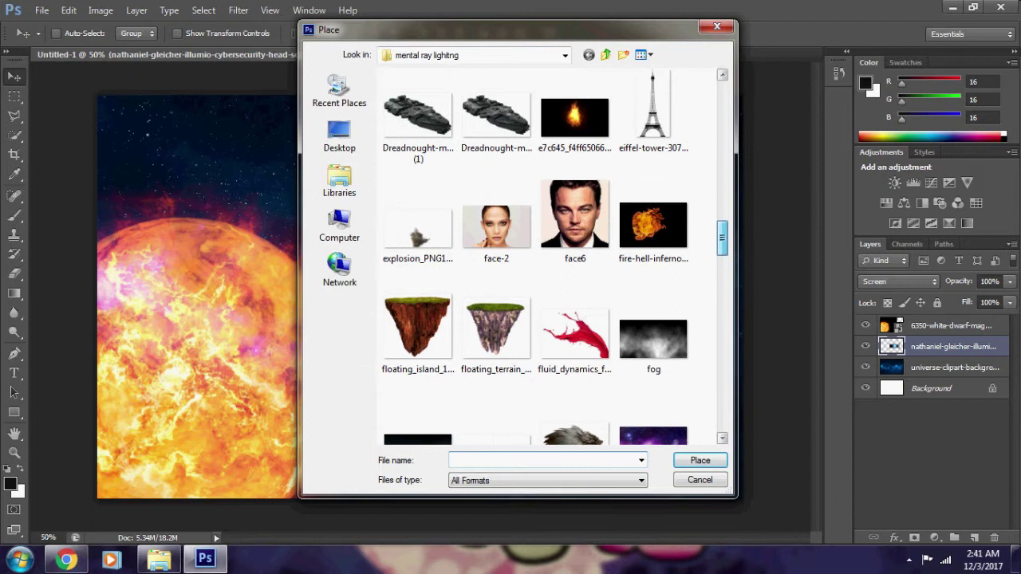
scroll(554, 255, "down", 3)
scroll(554, 255, "down", 3)
scroll(555, 255, "down", 3)
scroll(554, 255, "down", 2)
scroll(554, 255, "down", 5)
scroll(555, 256, "down", 2)
scroll(550, 255, "up", 5)
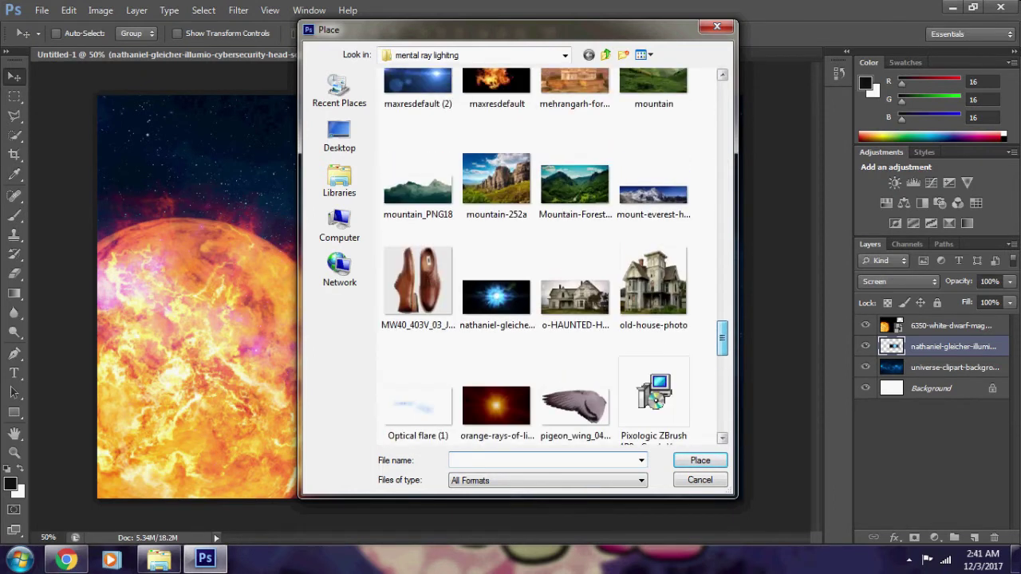
scroll(550, 256, "down", 5)
scroll(550, 256, "down", 3)
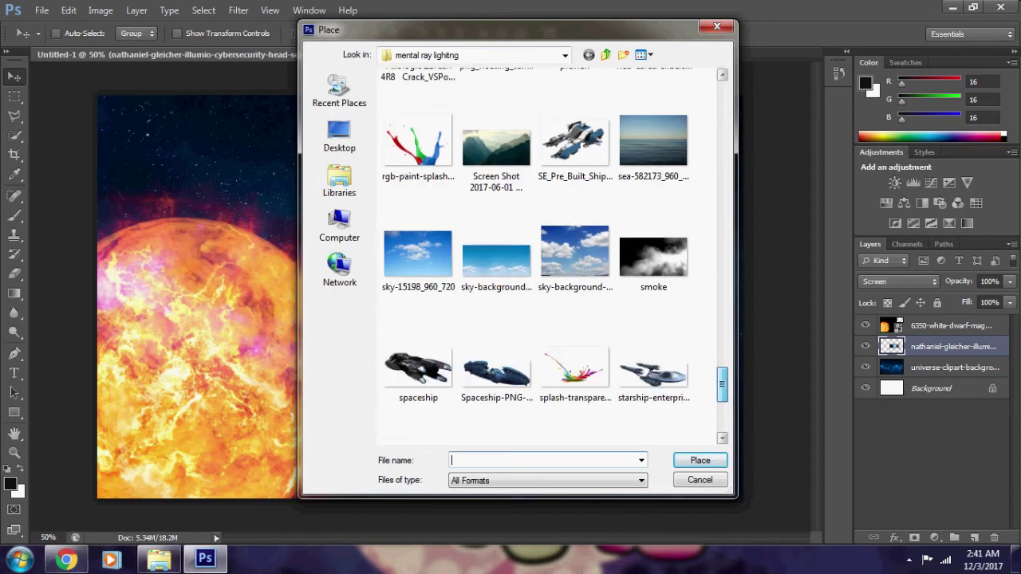
scroll(550, 255, "down", 3)
scroll(550, 255, "down", 1)
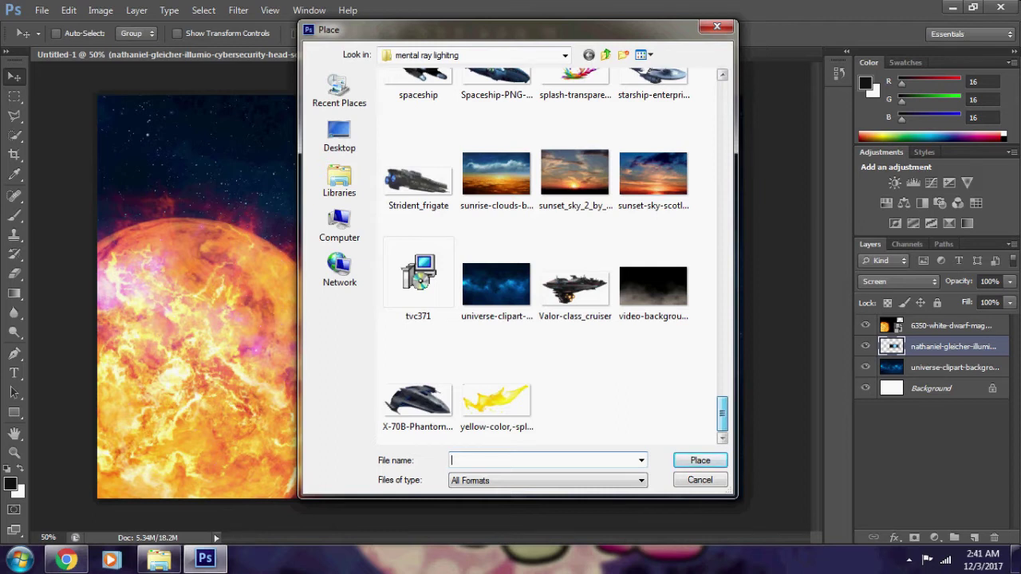
scroll(550, 255, "up", 2)
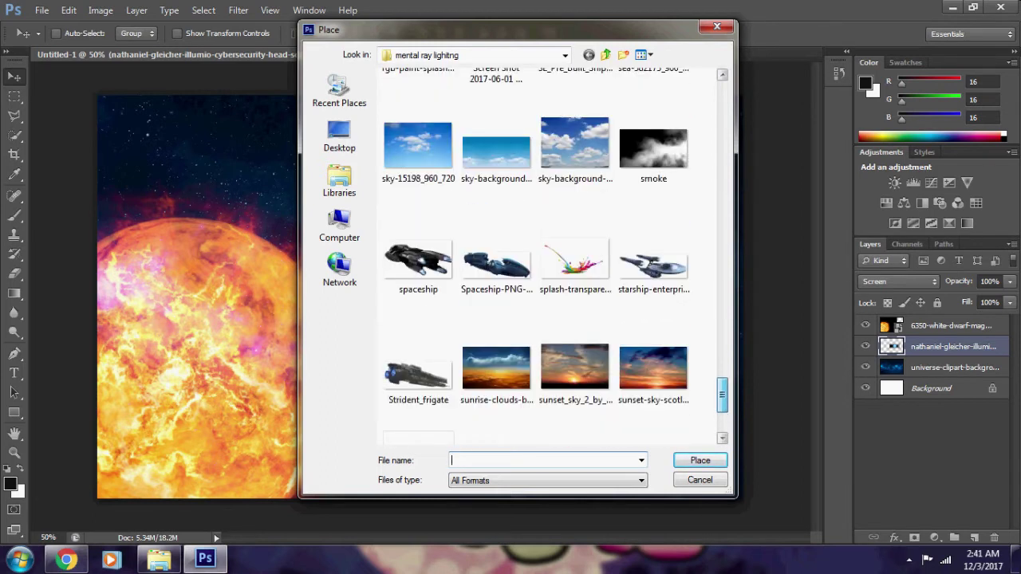
left_click(654, 147)
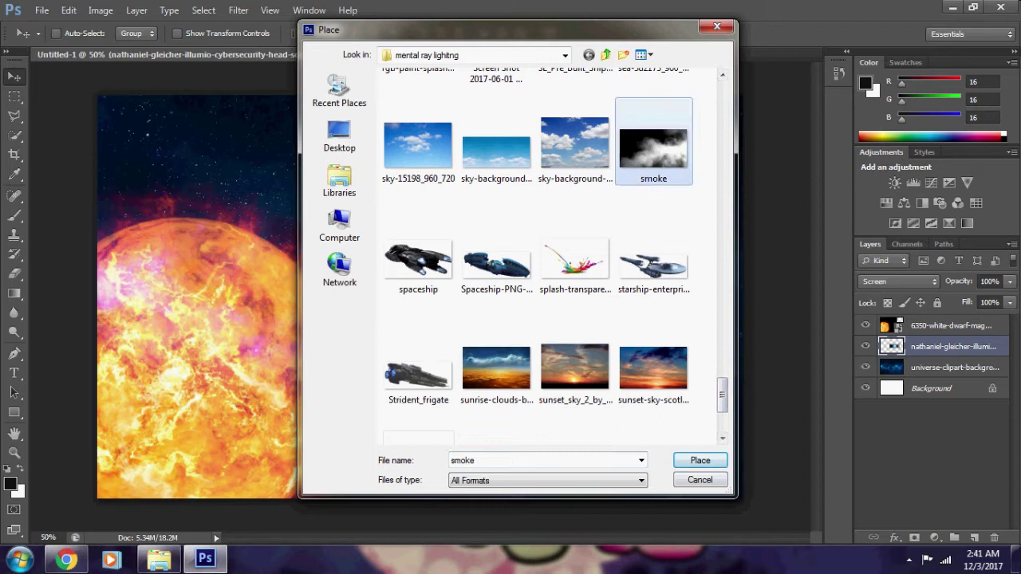
key("Return")
Set the smoke lower right, move its layer above the sun, and blend it with Screen.
left_click_drag(478, 339, 590, 381)
key("Return")
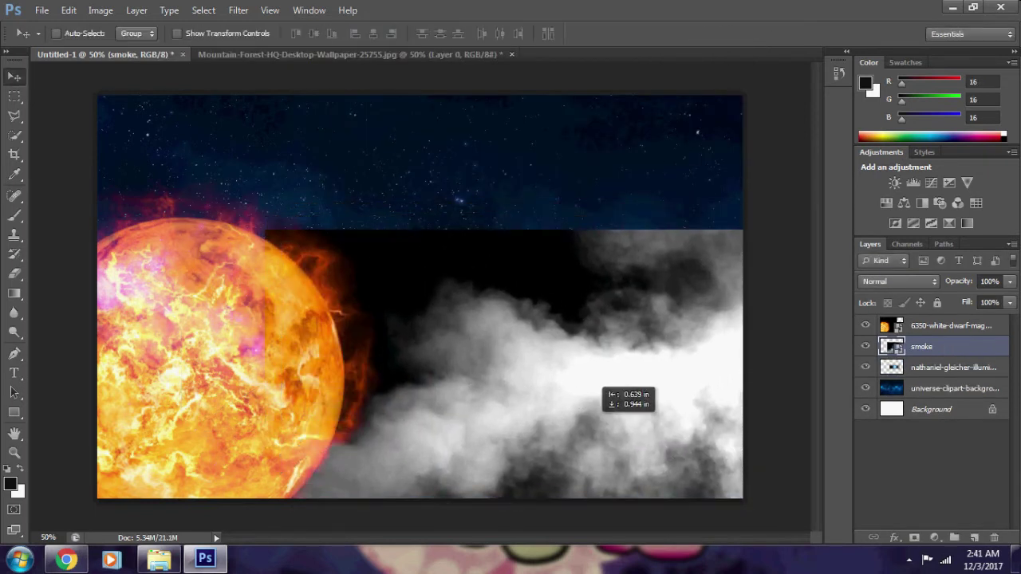
left_click_drag(921, 346, 921, 323)
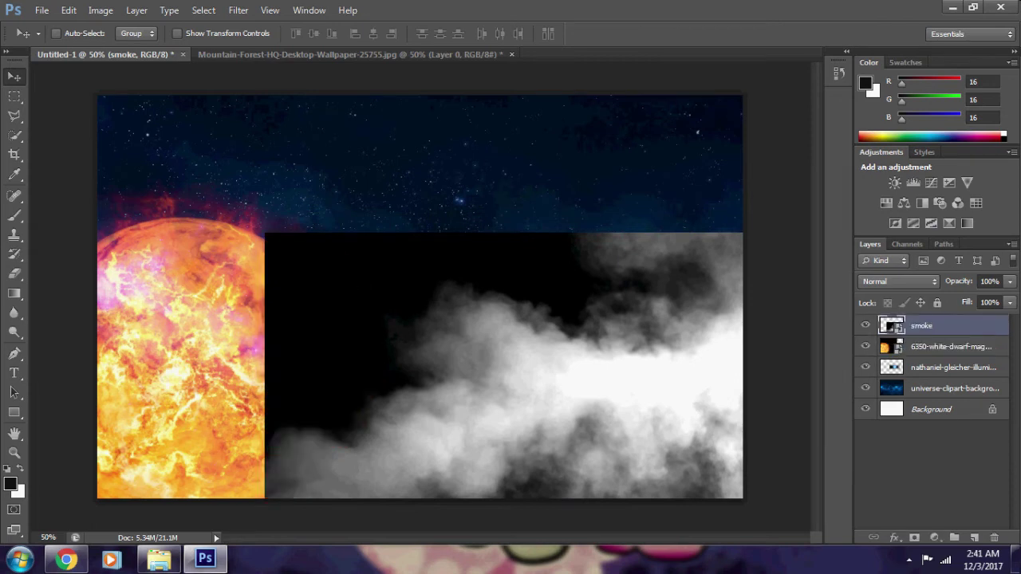
left_click(900, 281)
left_click(869, 126)
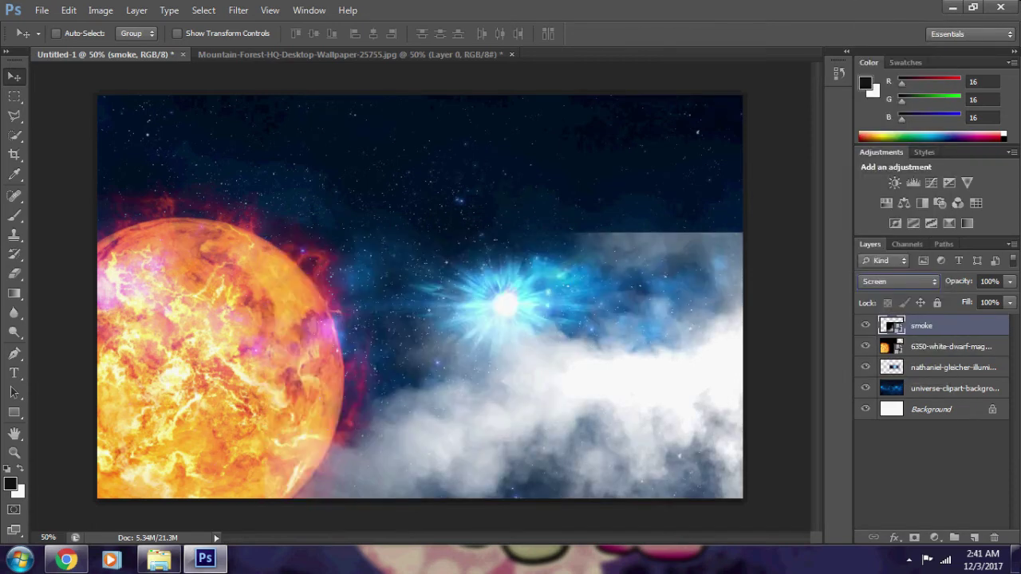
mouse_move(684, 331)
left_mouse_down()
mouse_move(674, 320)
mouse_move(683, 330)
left_mouse_up()
Try Color Dodge and Linear Dodge (Add) on the smoke, move it up, and lower its opacity.
left_click(899, 280)
left_click(873, 136)
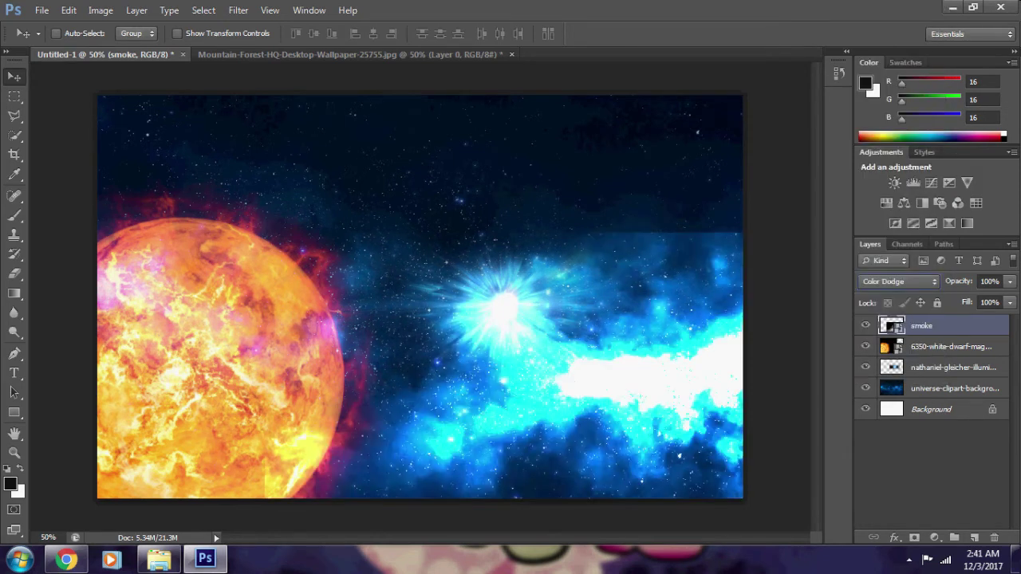
key("Down")
key("Down")
key("Up")
left_click_drag(674, 283, 666, 251)
left_click(1010, 281)
mouse_move(1009, 299)
left_mouse_down()
mouse_move(973, 298)
mouse_move(1010, 298)
left_mouse_up()
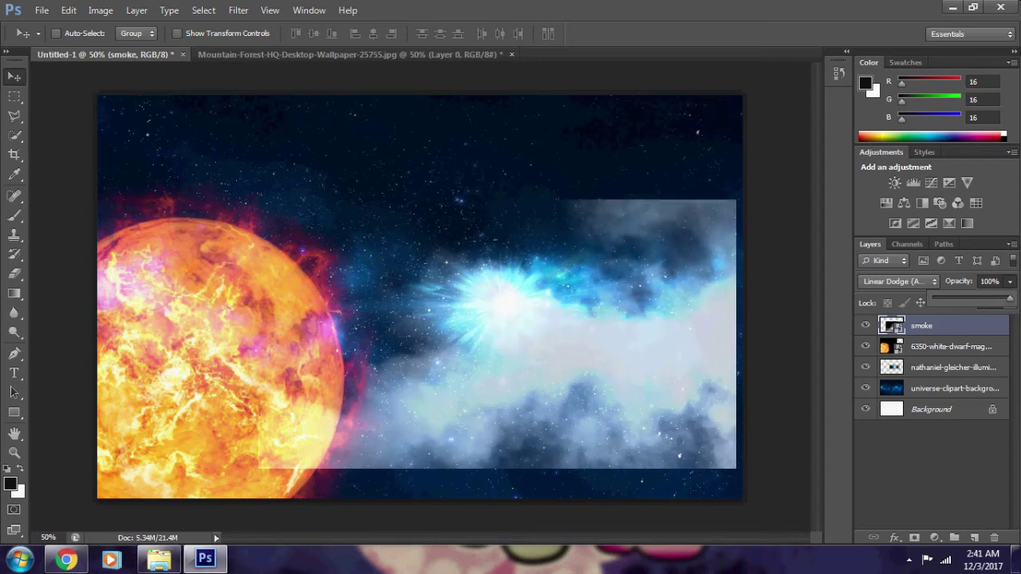
Compare Overlay, Dissolve, Screen and Lighter Color blend modes on the smoke.
left_click(899, 281)
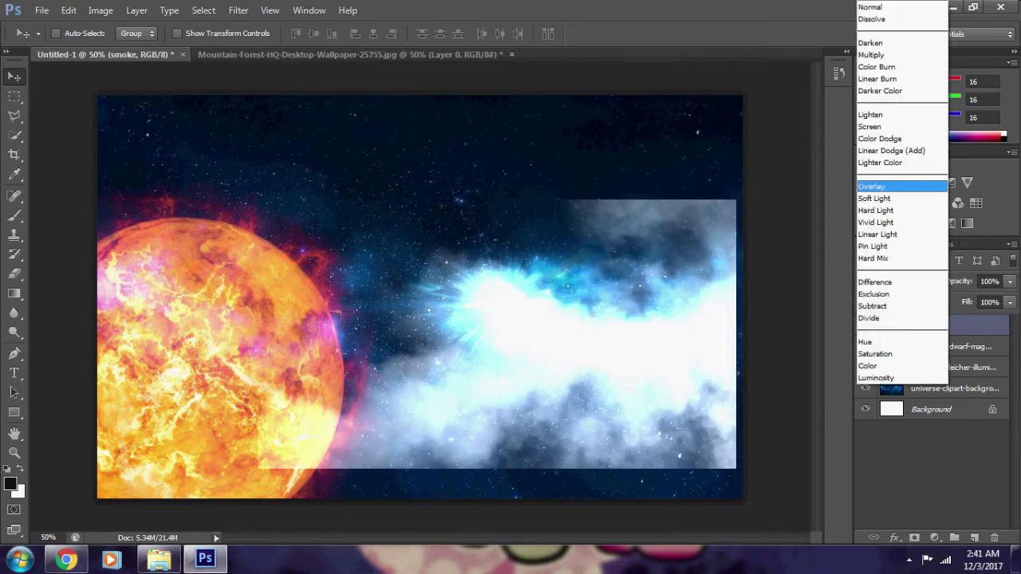
left_click(877, 185)
left_click_drag(694, 319, 700, 327)
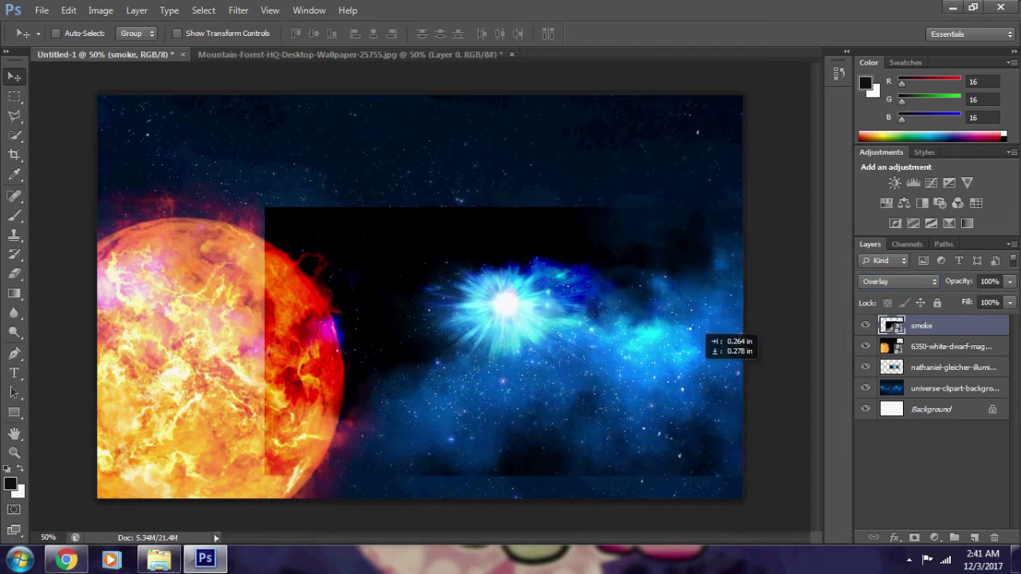
left_click(899, 281)
left_click(872, 20)
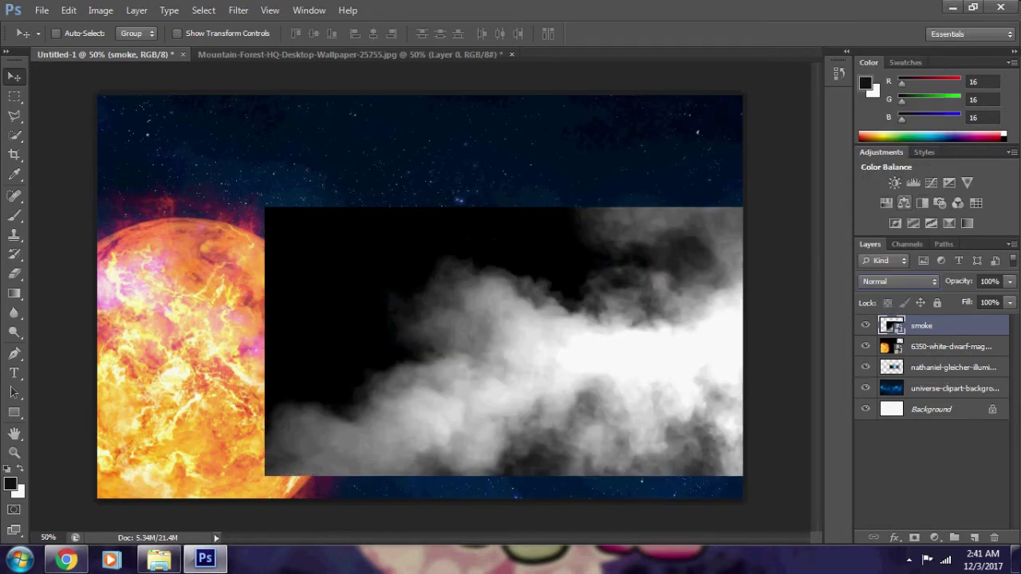
key("Down")
key("Down")
key("Down")
key("Down")
key("Down")
key("Down")
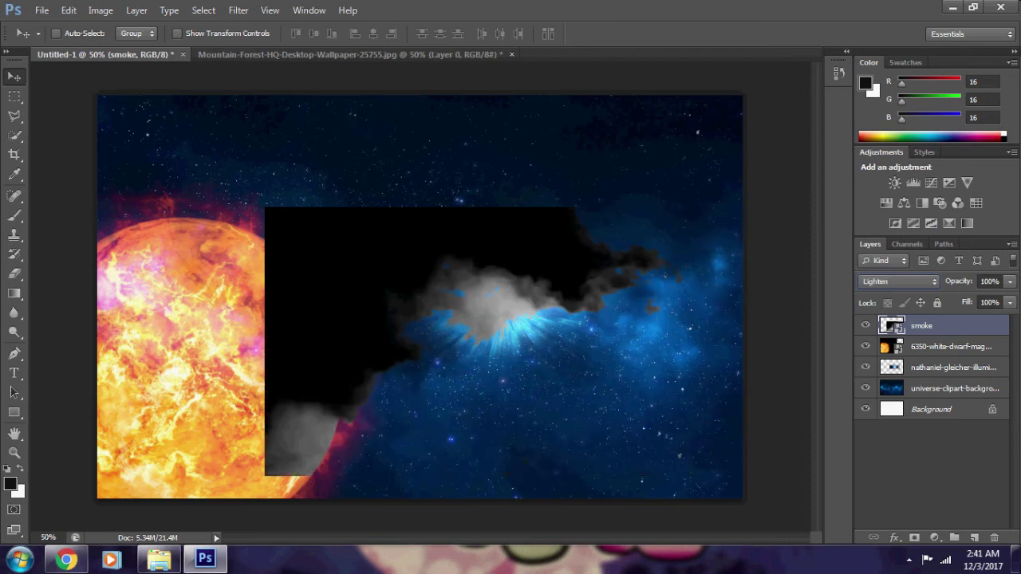
key("Down")
key("Down")
key("Down")
key("Up")
key("Up")
key("Down")
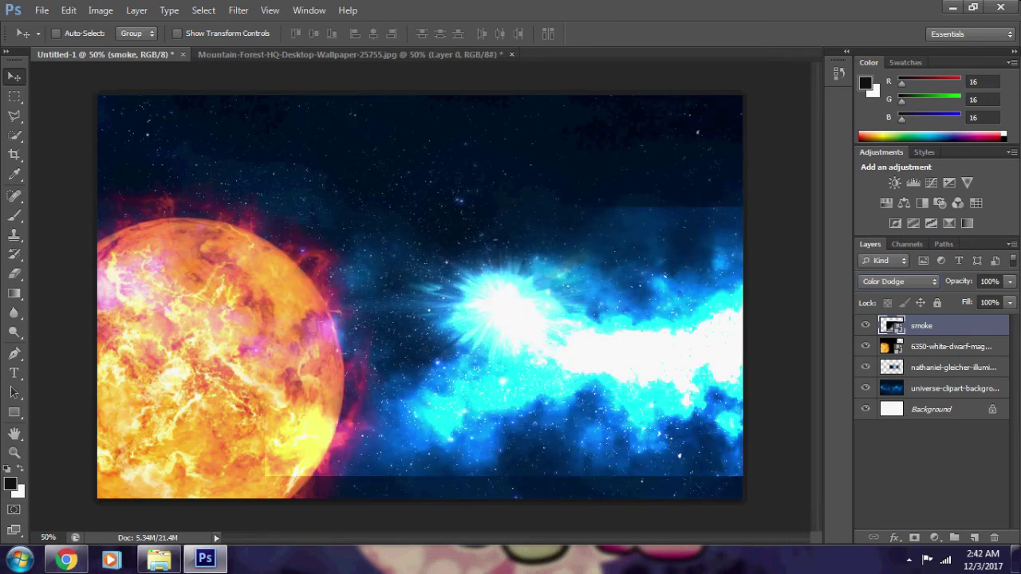
key("Down")
key("Down")
Cycle the smoke's blend modes with Shift+plus/minus, settle on Screen, and shift it lower.
key("shift+minus")
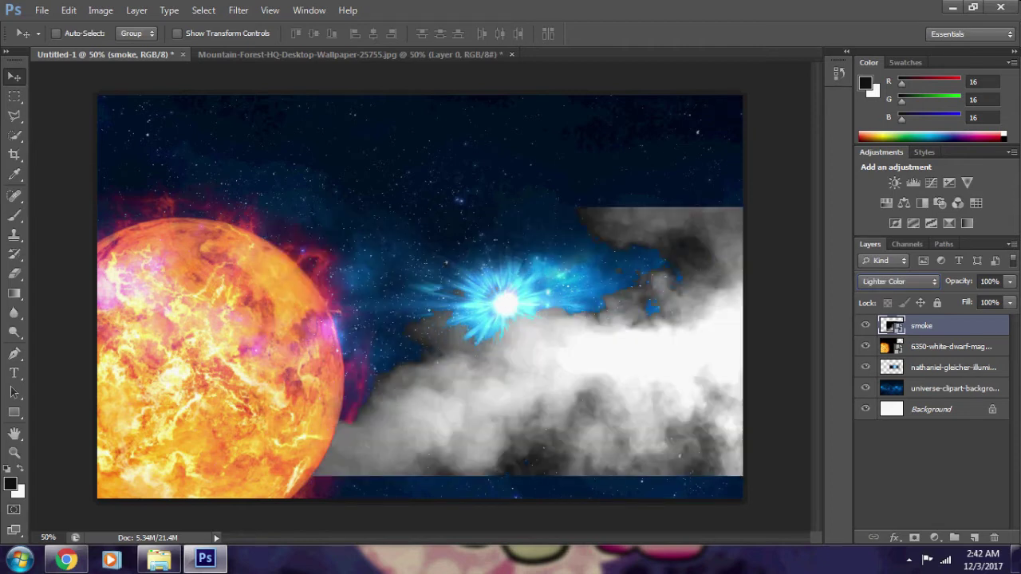
key("shift+minus")
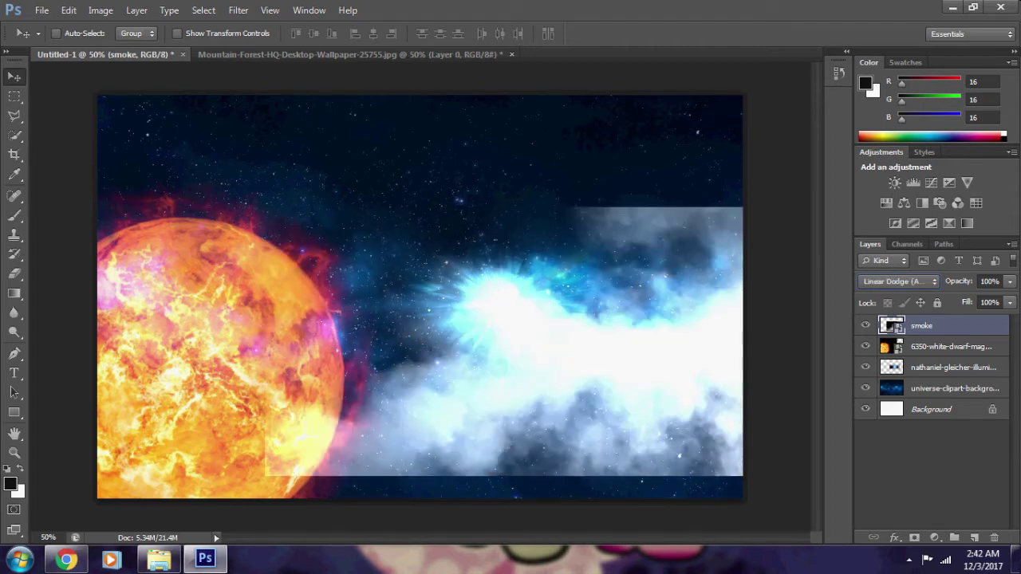
key("shift+plus")
key("shift+minus")
key("shift+plus")
key("shift+plus")
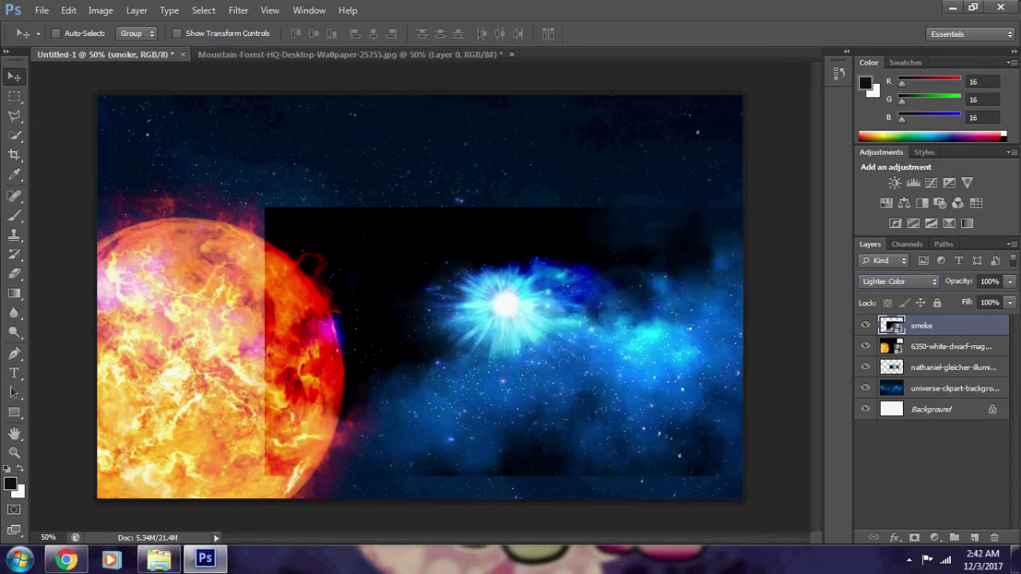
key("shift+minus")
key("shift+minus")
key("shift+minus")
key("shift+plus")
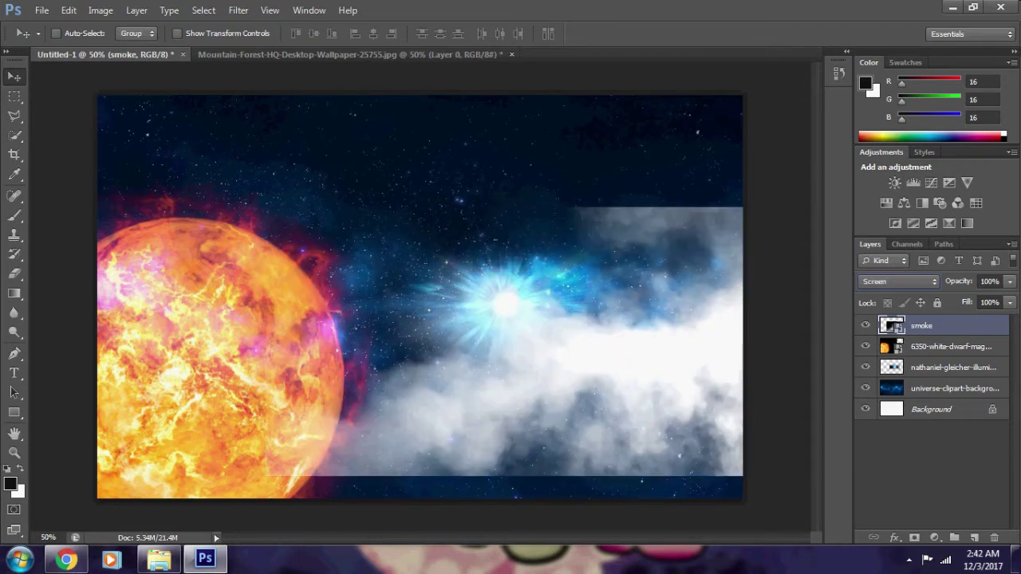
left_click_drag(606, 371, 606, 397)
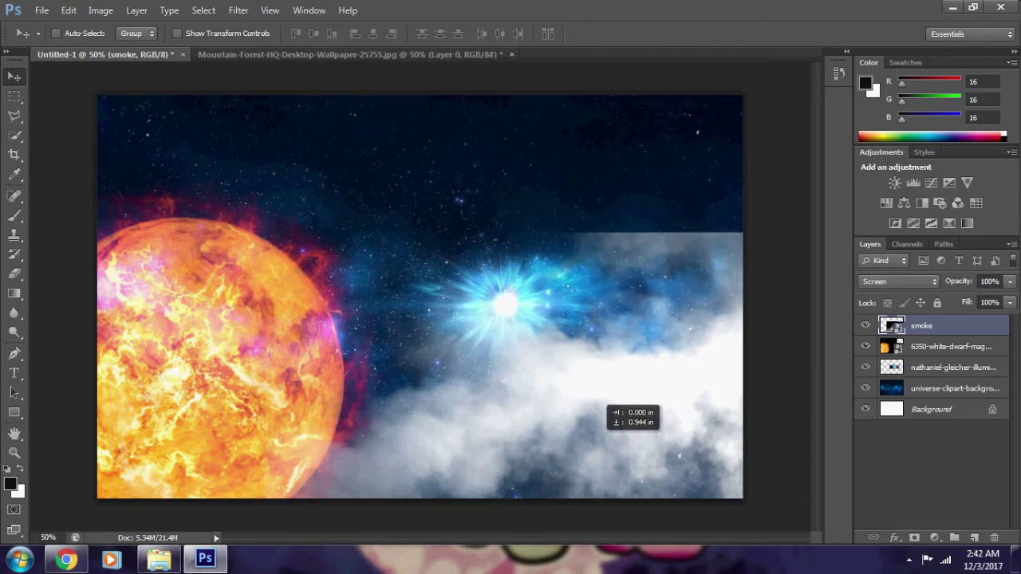
Rasterize the smoke layer and erase its hard top edge.
key("e")
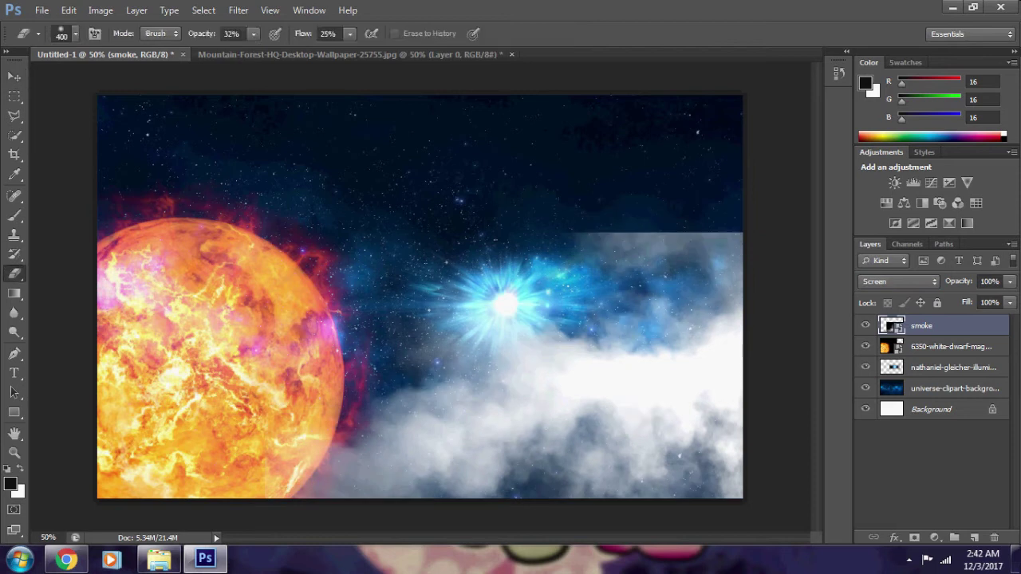
right_click(932, 325)
left_click(834, 175)
left_click_drag(598, 255, 742, 256)
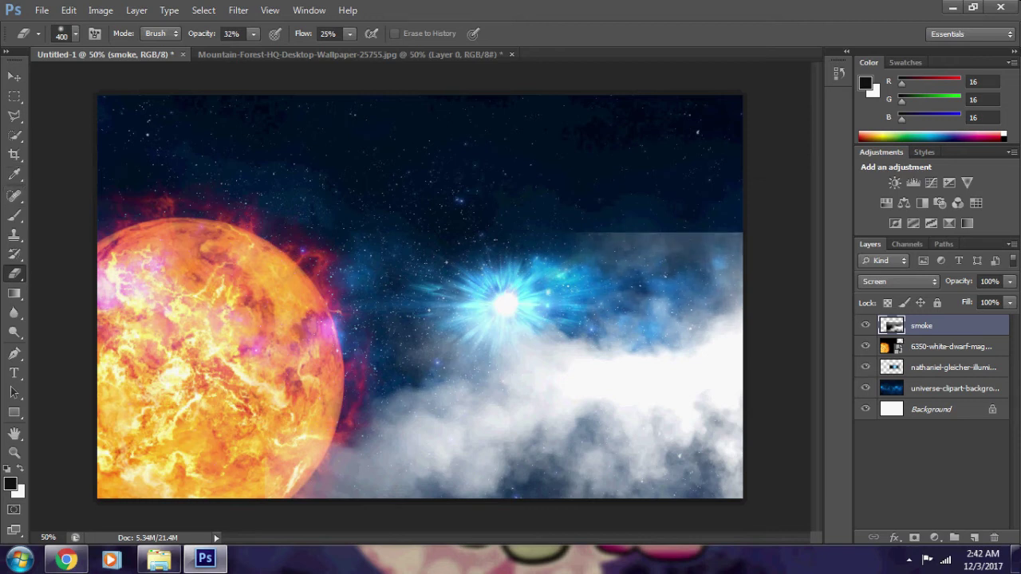
left_click_drag(606, 255, 742, 256)
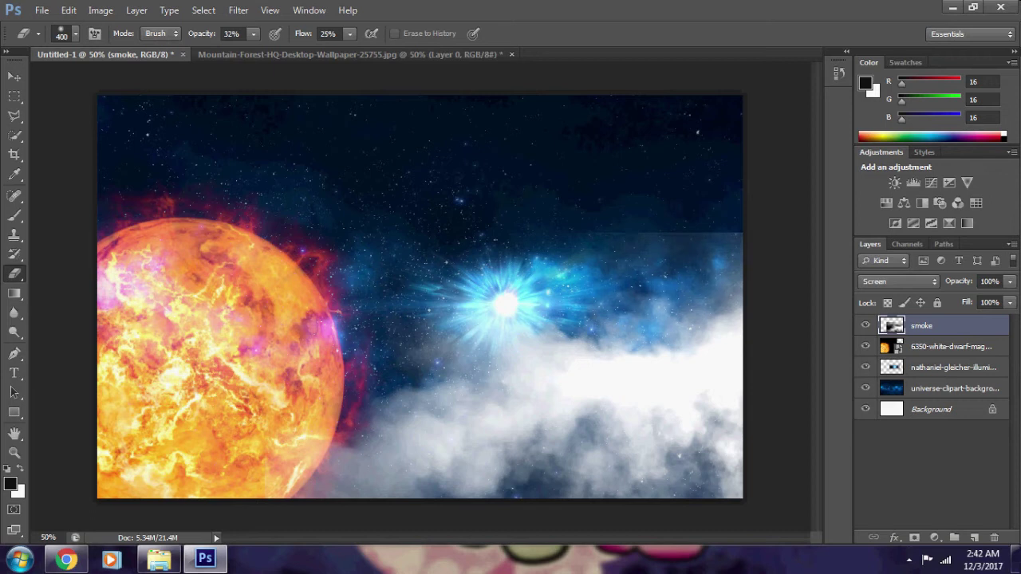
Raise the eraser's opacity and flow, then fade the smoke's right edge and lower left.
left_click(252, 34)
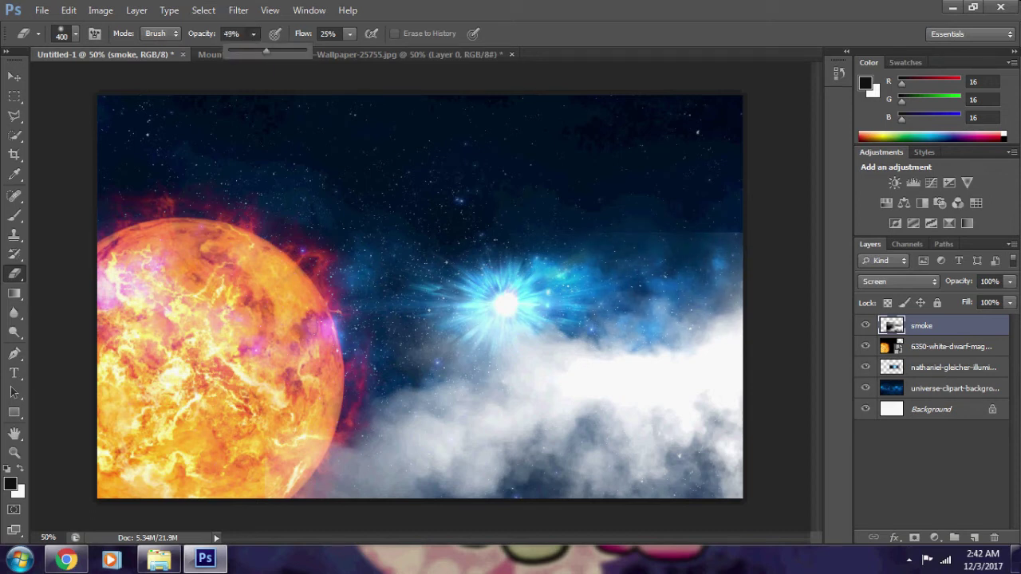
left_click(349, 33)
mouse_move(738, 255)
left_mouse_down()
mouse_move(690, 319)
mouse_move(610, 331)
left_mouse_up()
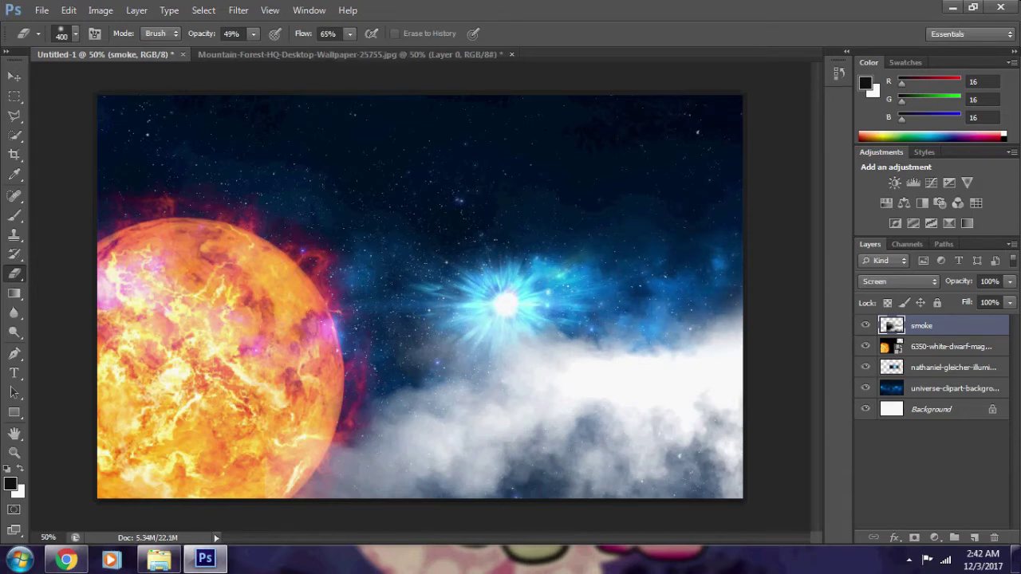
left_click_drag(275, 483, 363, 454)
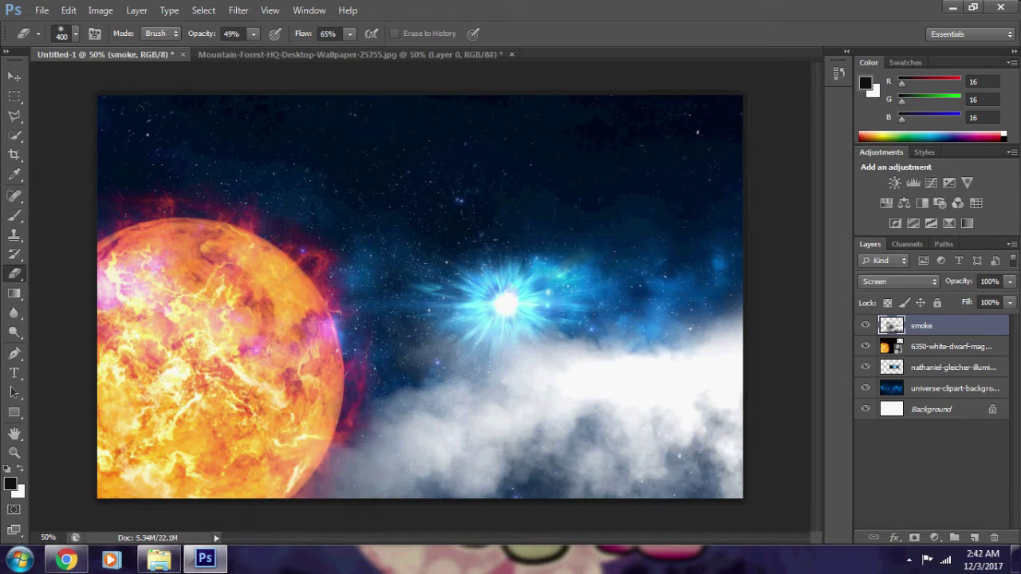
key("v")
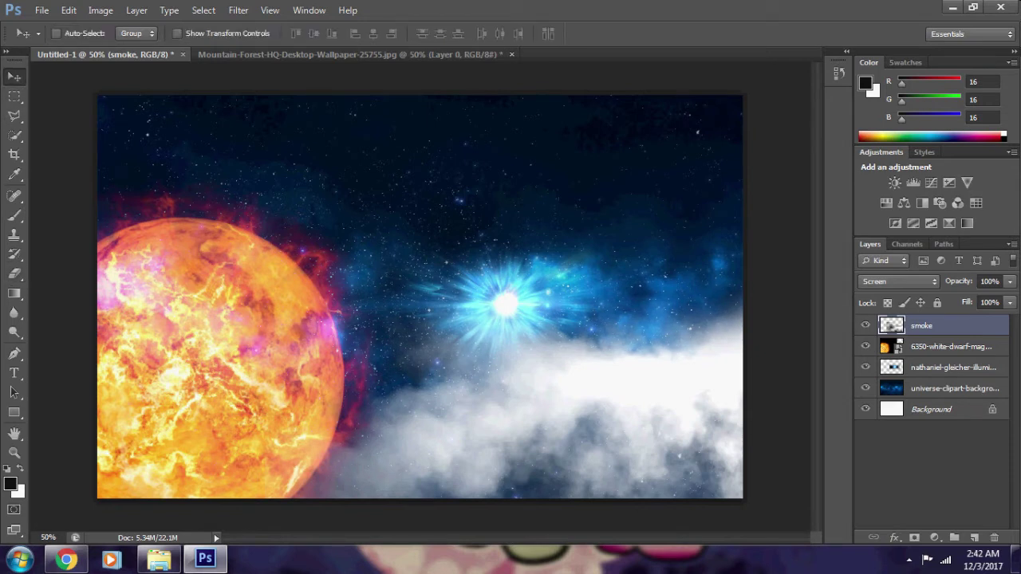
Browse the 'mental ray lighitng' folder in the Place dialog and select Valor-class_cruiser.
left_click(41, 10)
left_click(50, 253)
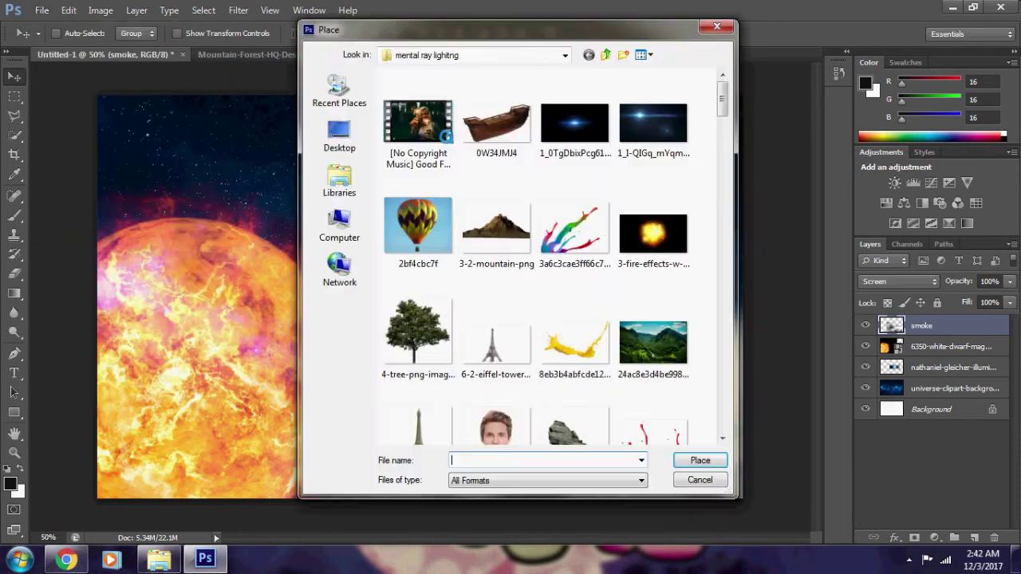
scroll(418, 188, "down", 10)
scroll(418, 187, "up", 1)
scroll(418, 187, "down", 2)
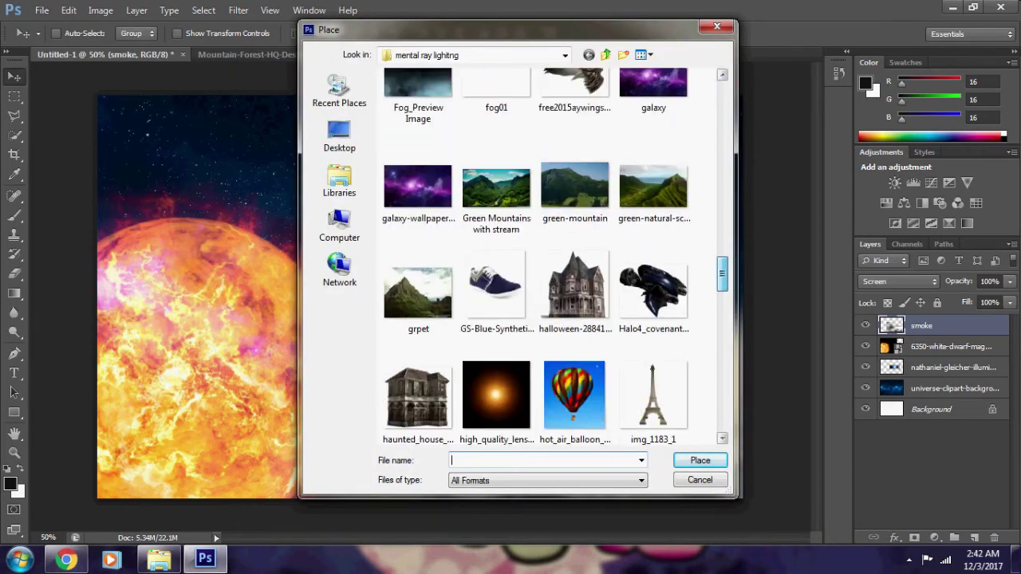
left_click(418, 188)
left_click(652, 398)
left_click_drag(668, 351, 662, 319)
scroll(556, 257, "down", 5)
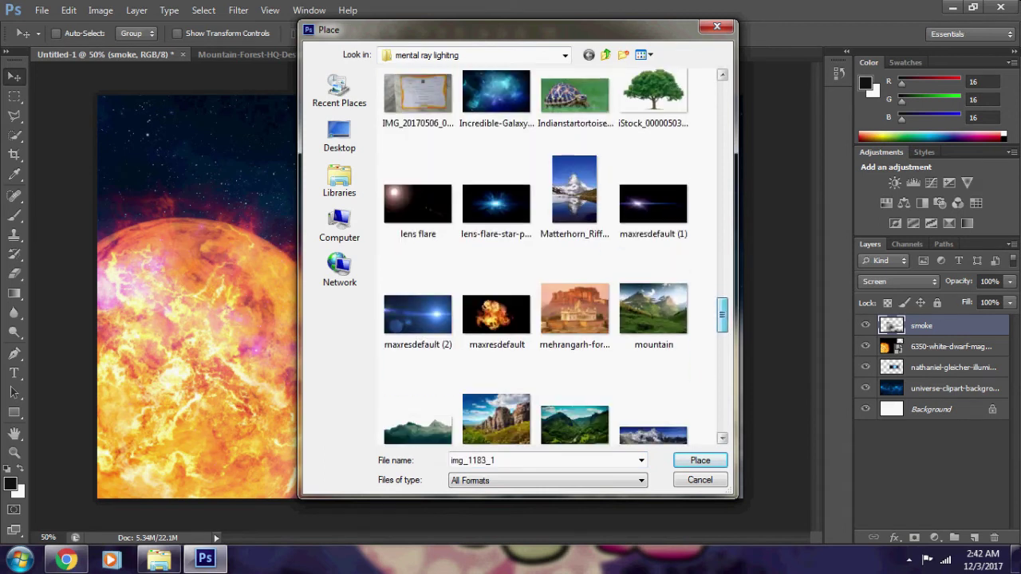
scroll(556, 257, "down", 1)
scroll(556, 258, "down", 2)
scroll(556, 258, "down", 2)
scroll(556, 258, "down", 1)
scroll(555, 257, "down", 1)
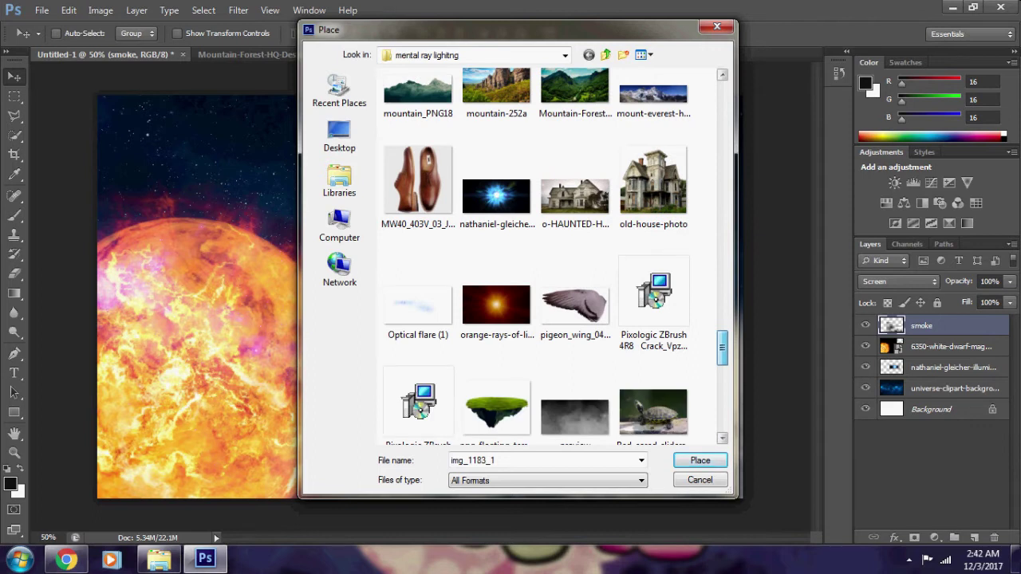
scroll(550, 256, "down", 3)
scroll(551, 255, "down", 3)
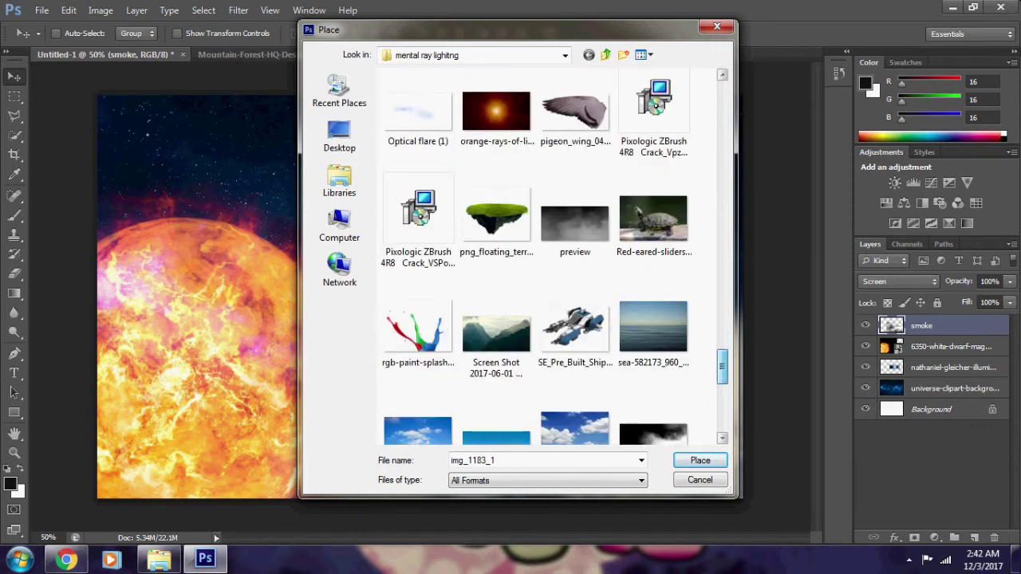
scroll(550, 255, "down", 3)
scroll(550, 255, "down", 1)
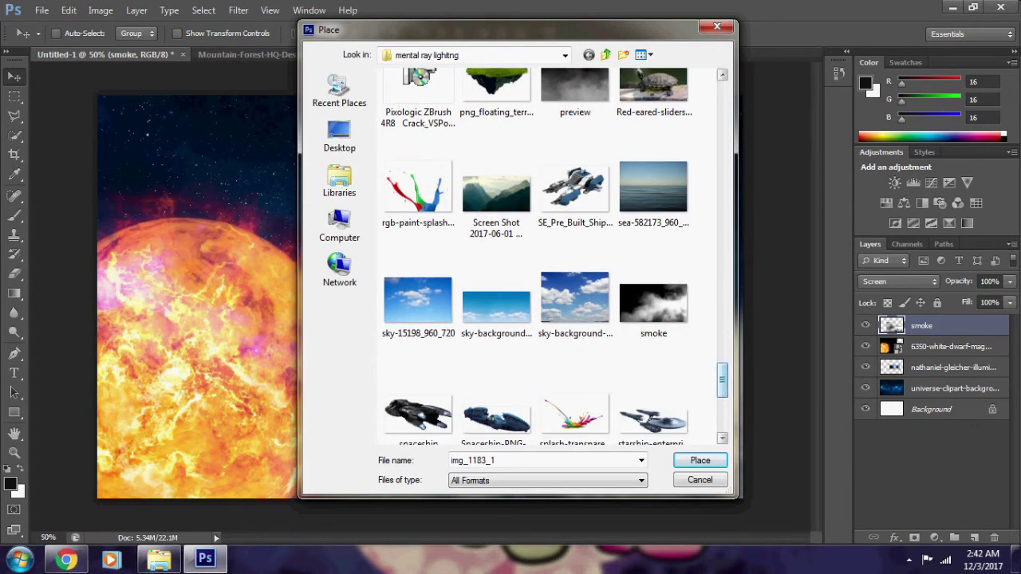
scroll(551, 256, "down", 3)
scroll(551, 255, "down", 3)
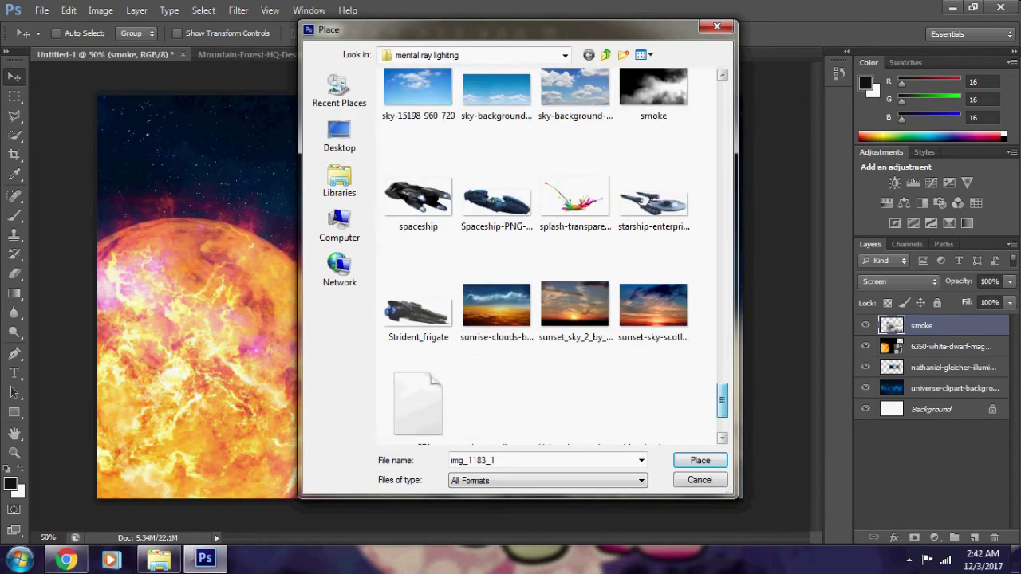
scroll(550, 255, "down", 1)
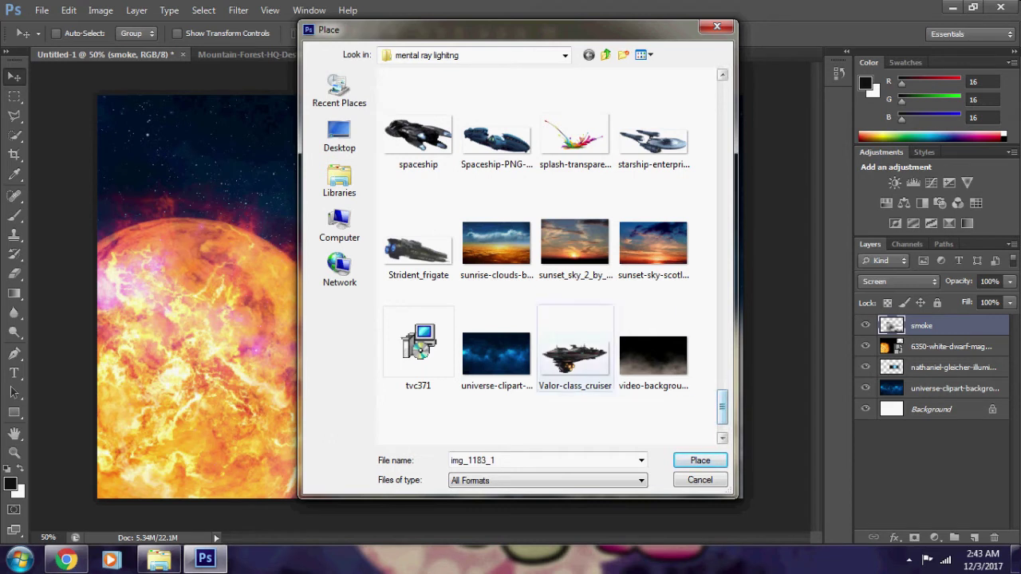
left_click(575, 351)
Place the Valor-class cruiser spaceship into the composite and nudge it up and right.
double_click(574, 351)
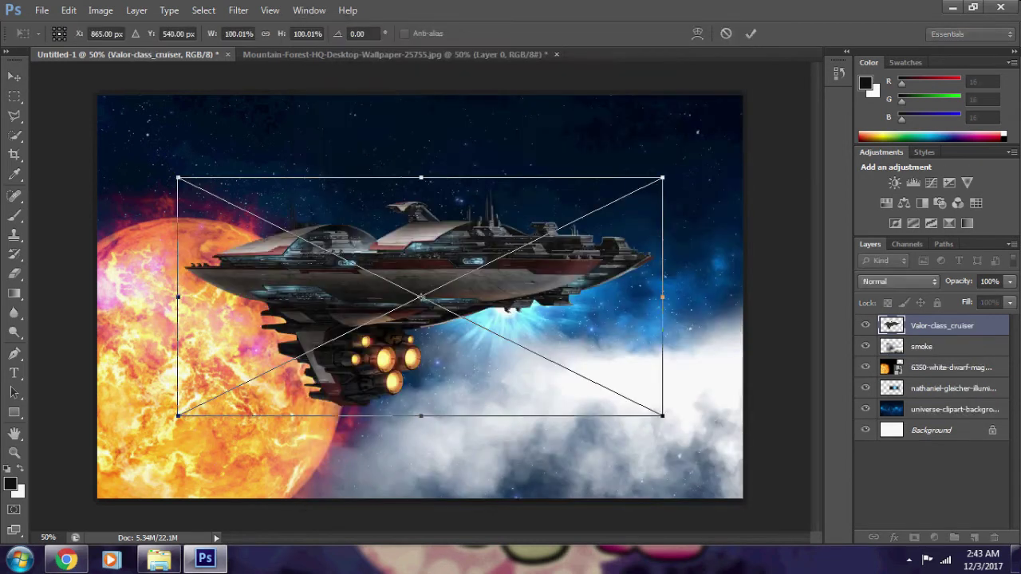
key("Return")
left_click_drag(454, 241, 479, 231)
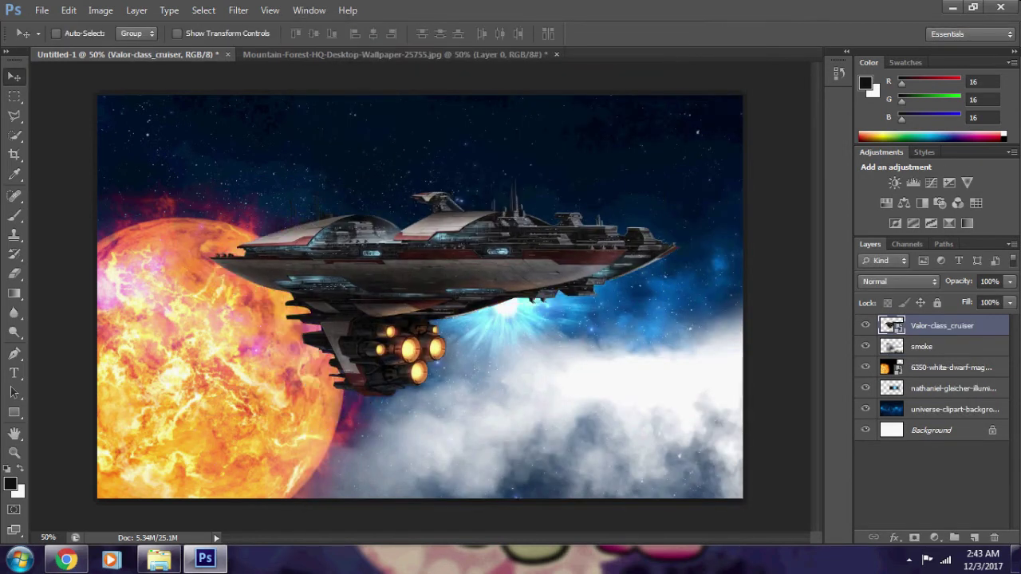
right_click(943, 326)
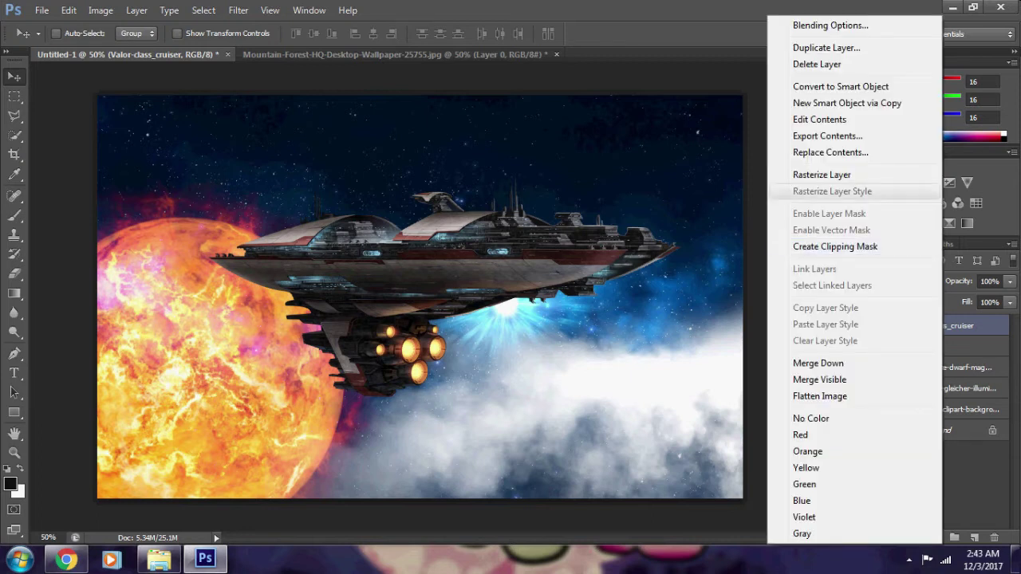
left_click(821, 174)
left_click_drag(446, 263, 476, 244)
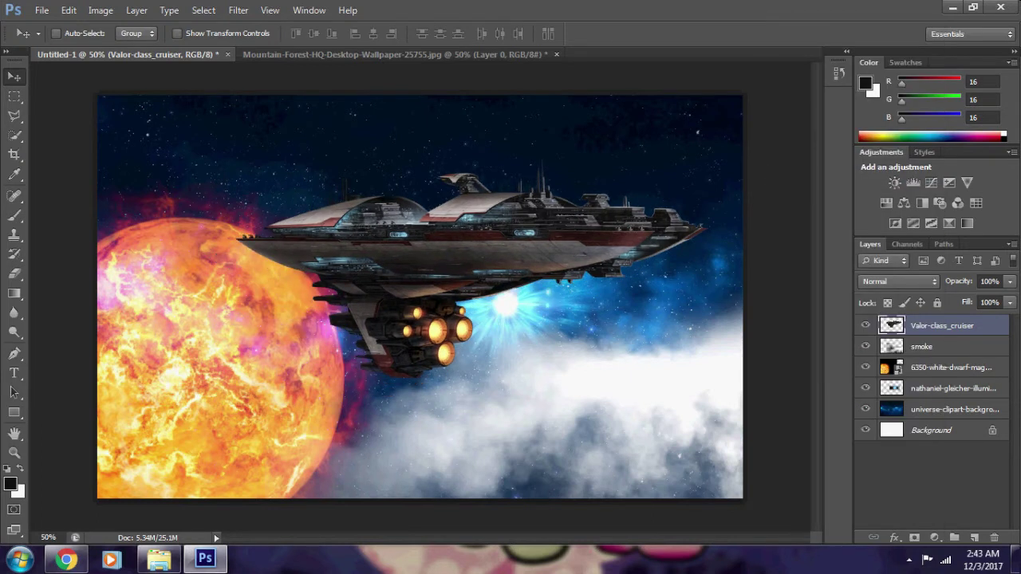
right_click(453, 261)
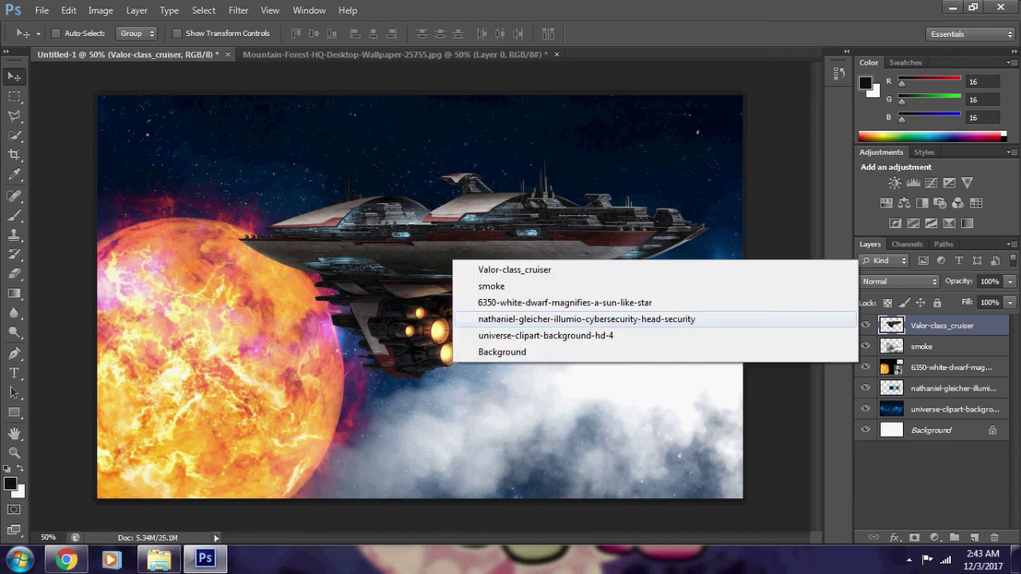
left_click(469, 269)
Flip the spaceship horizontally and move it right and down.
key("ctrl+t")
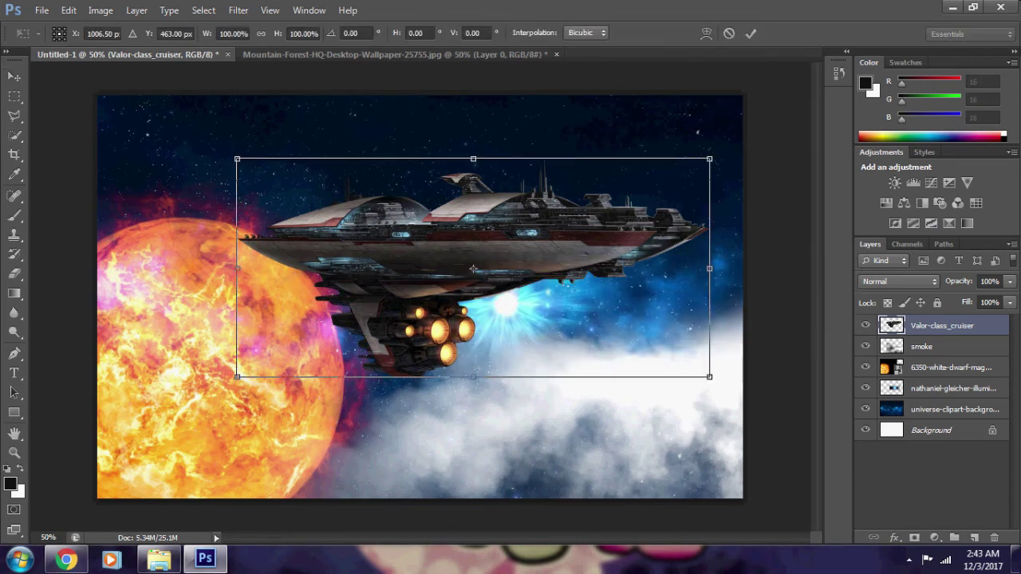
right_click(472, 269)
left_click(529, 489)
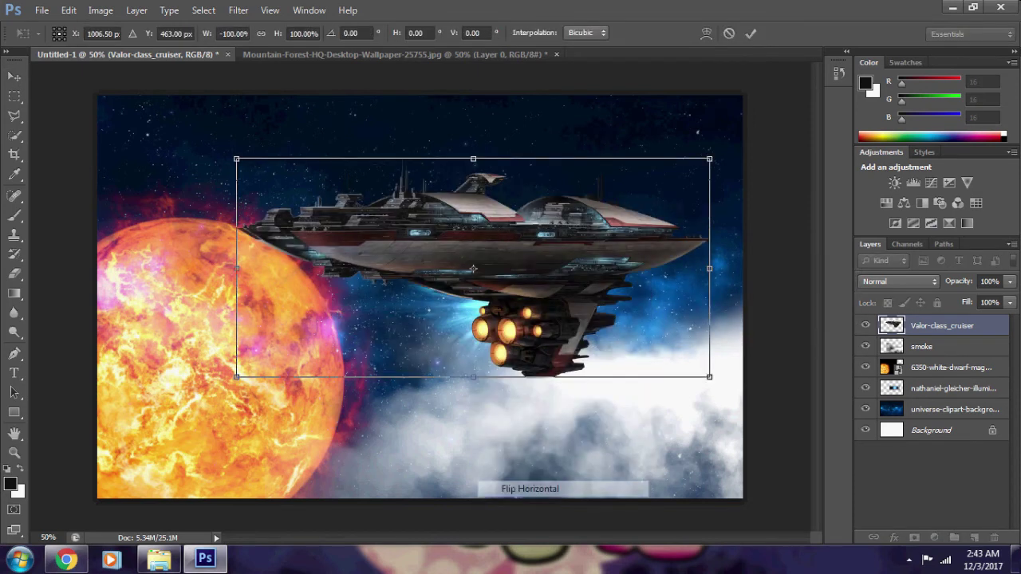
left_click_drag(473, 268, 503, 321)
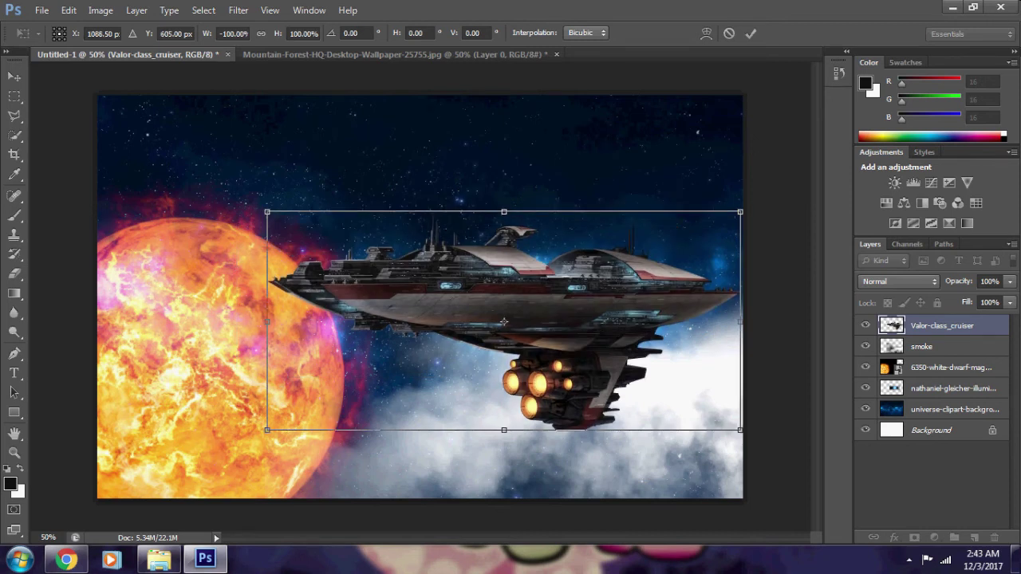
key("Return")
Put the spaceship behind the smoke at about 63% size, then raise the blue burst above it.
key("ctrl+bracketleft")
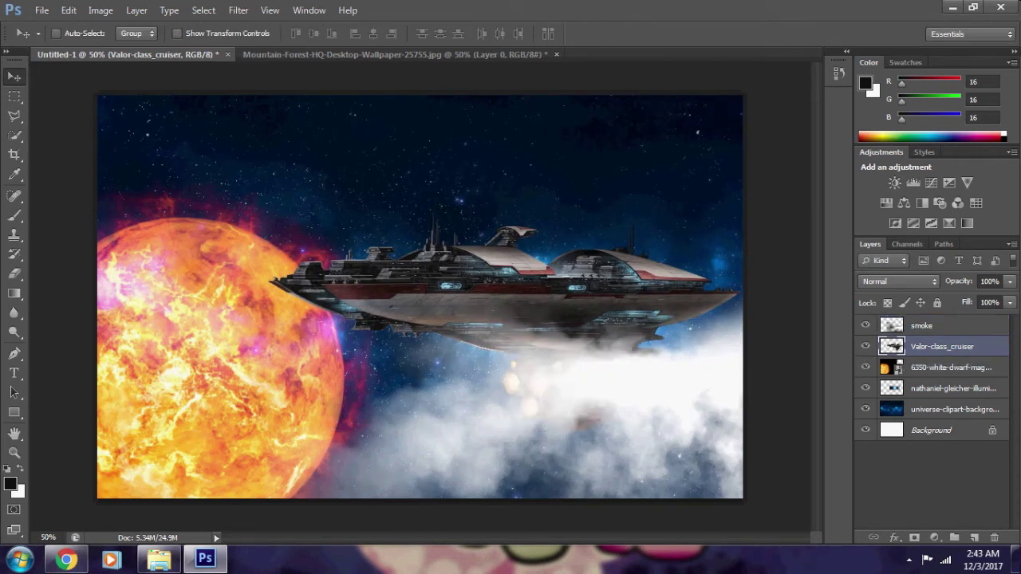
key("ctrl+t")
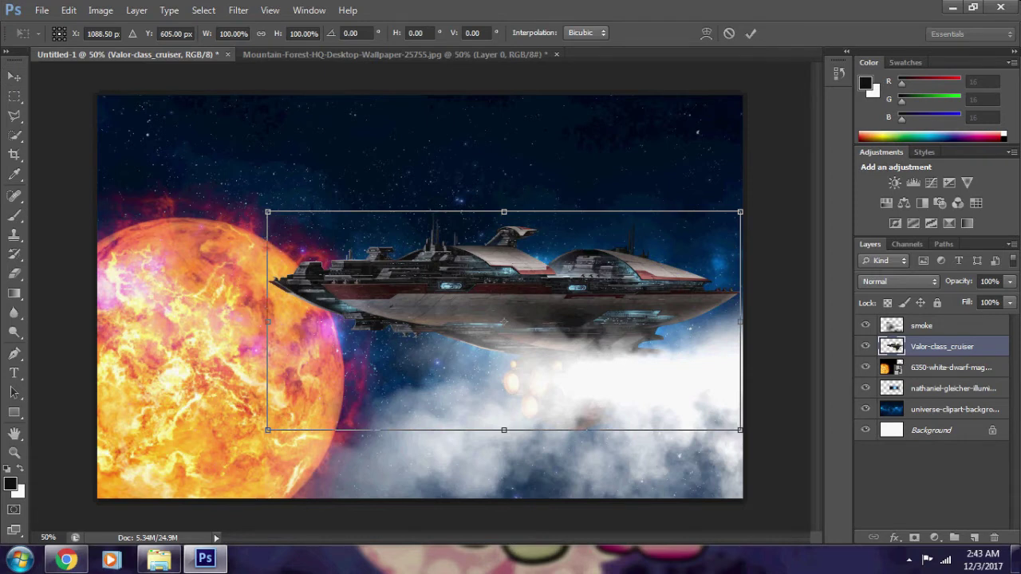
left_click_drag(267, 430, 358, 390)
mouse_move(506, 288)
left_mouse_down()
mouse_move(546, 307)
mouse_move(569, 276)
left_mouse_up()
key("Return")
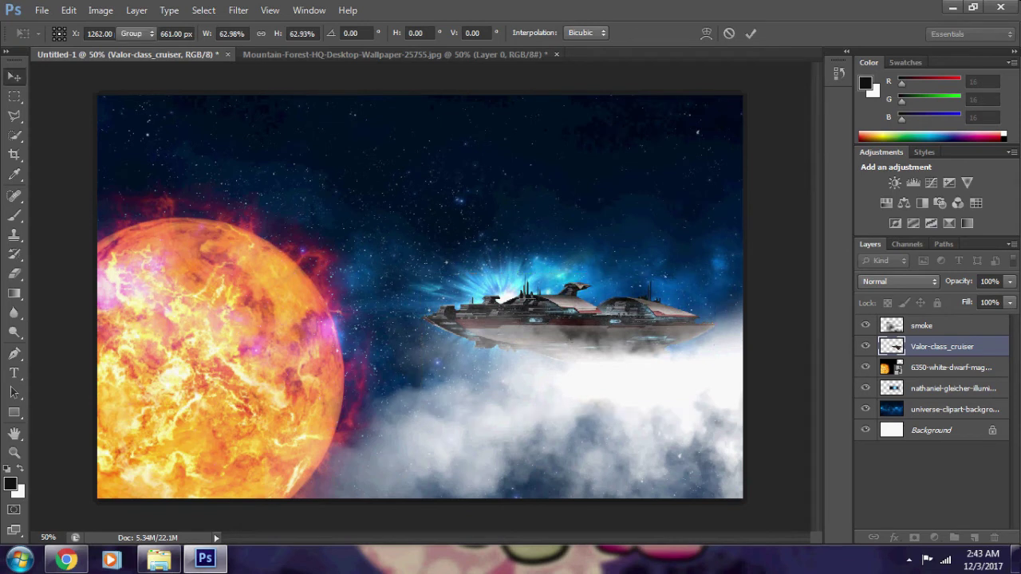
left_click(953, 389)
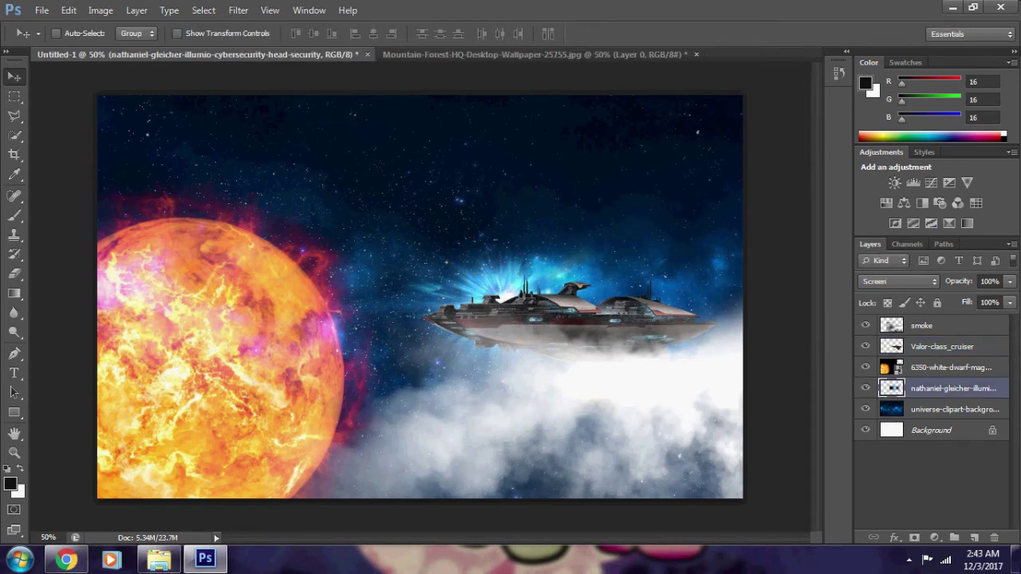
left_click_drag(493, 294, 507, 281)
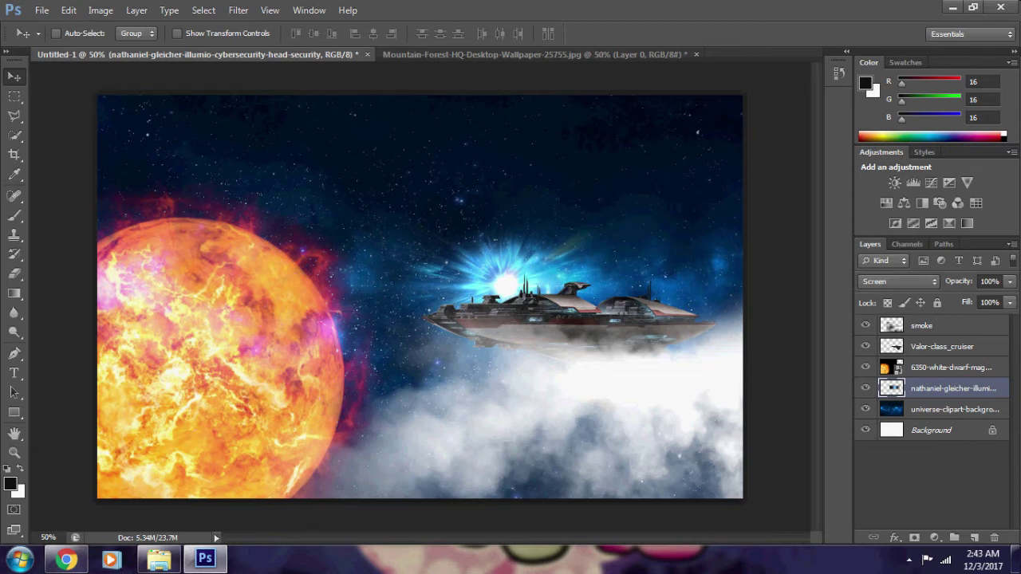
Drag the 1_I-QIGq blue lens-flare image from the mental ray lighitng folder onto the canvas.
left_click(159, 560)
left_click(407, 331)
scroll(519, 351, "down", 3)
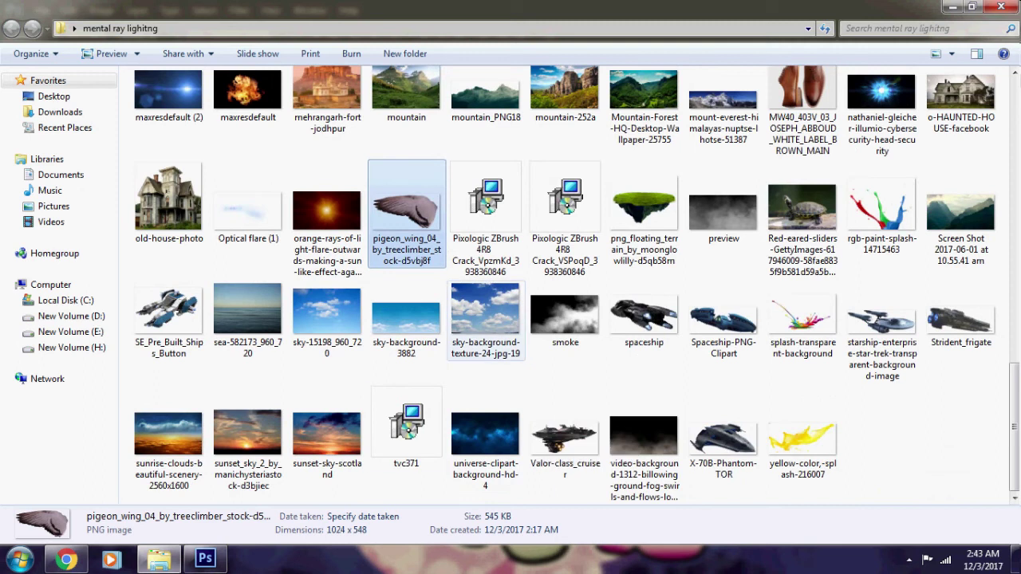
scroll(519, 351, "up", 4)
scroll(407, 359, "up", 15)
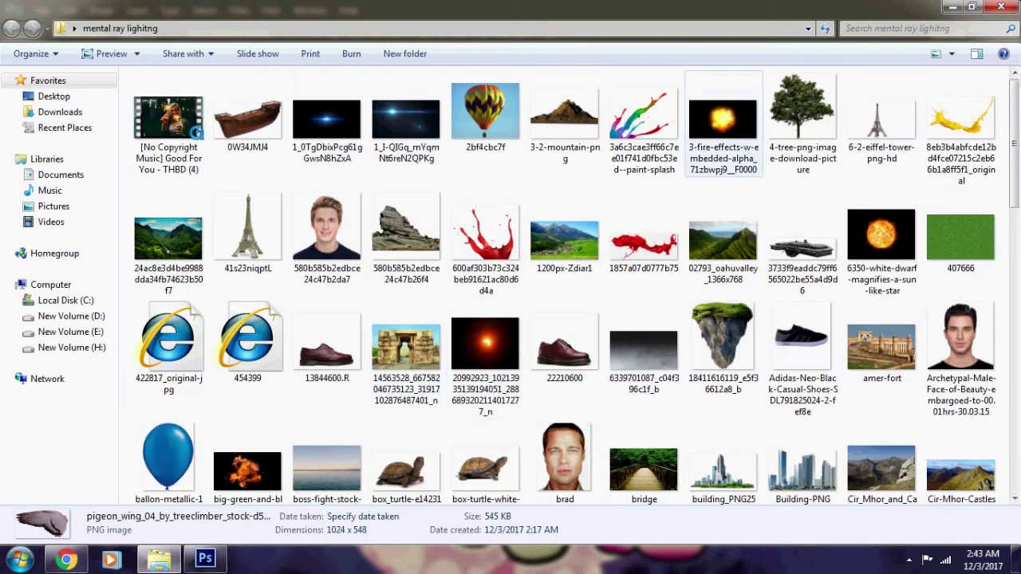
left_click(485, 120)
mouse_move(405, 120)
left_mouse_down()
mouse_move(244, 510)
mouse_move(421, 297)
mouse_move(418, 243)
left_mouse_up()
Commit the enlarged flare, move its layer higher in the stack, and blend it with Screen.
left_click_drag(657, 109, 702, 91)
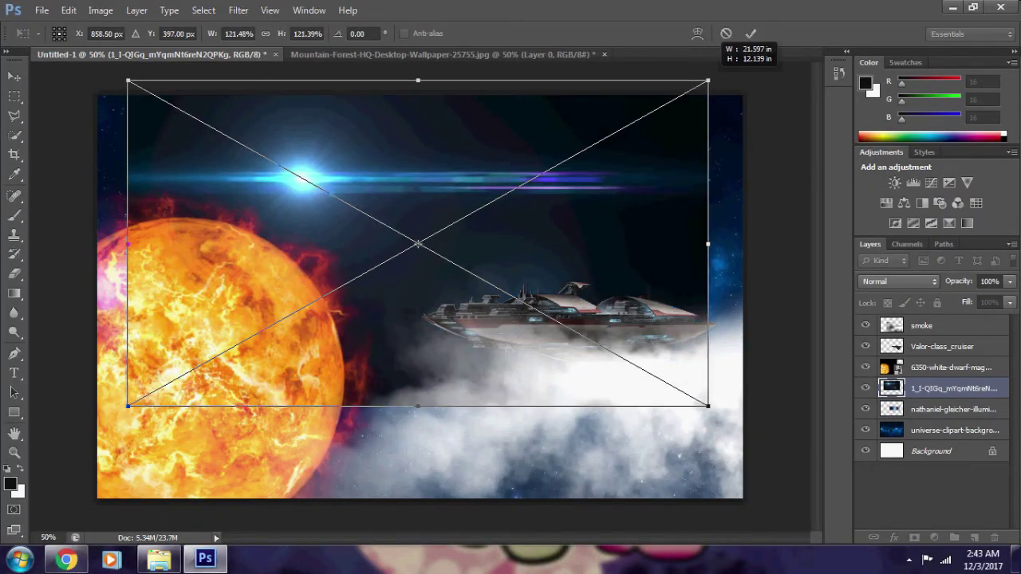
left_click_drag(494, 111, 477, 102)
key("Return")
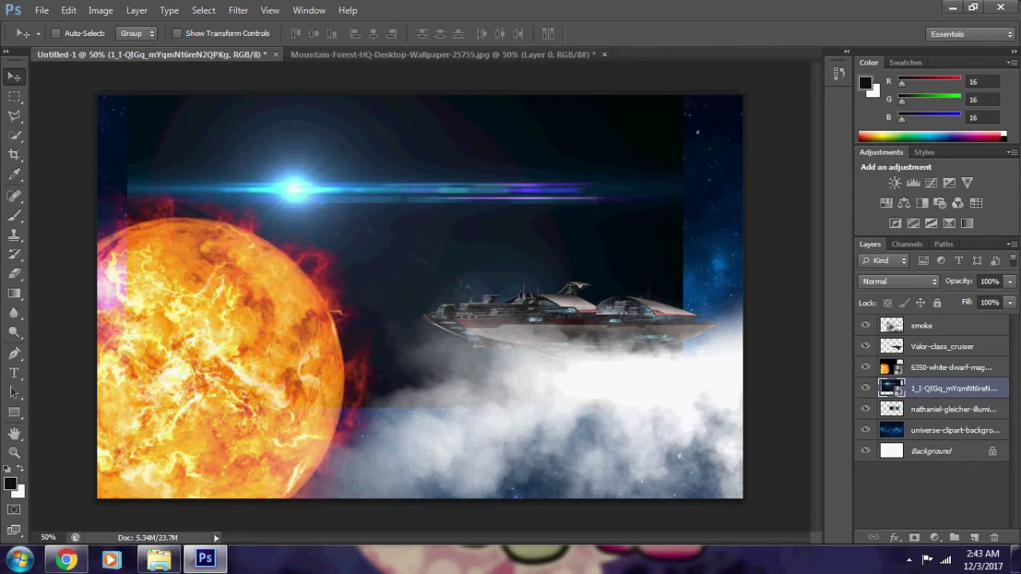
key("ctrl+bracketright")
key("ctrl+bracketright")
key("ctrl+bracketright")
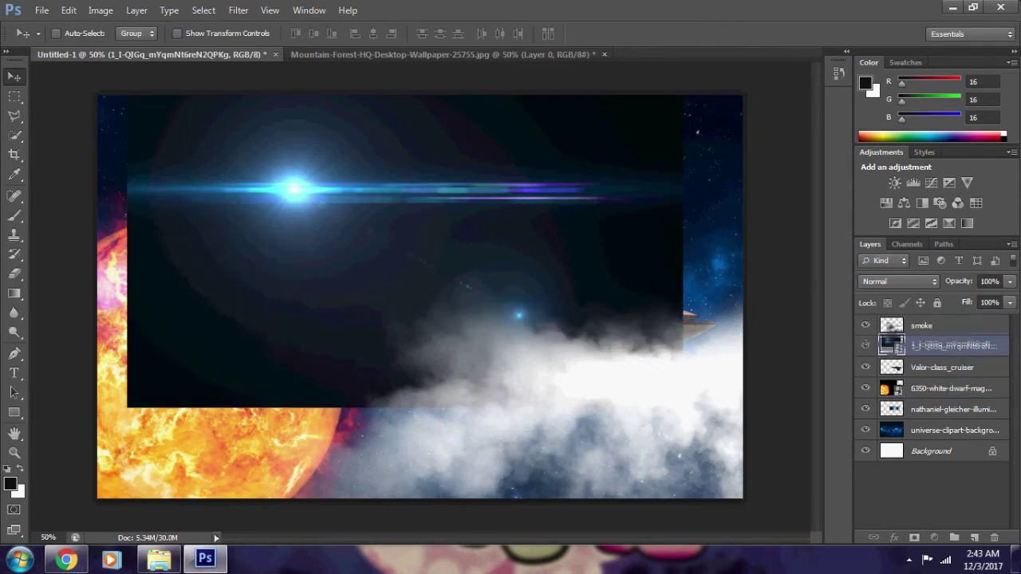
left_click(899, 281)
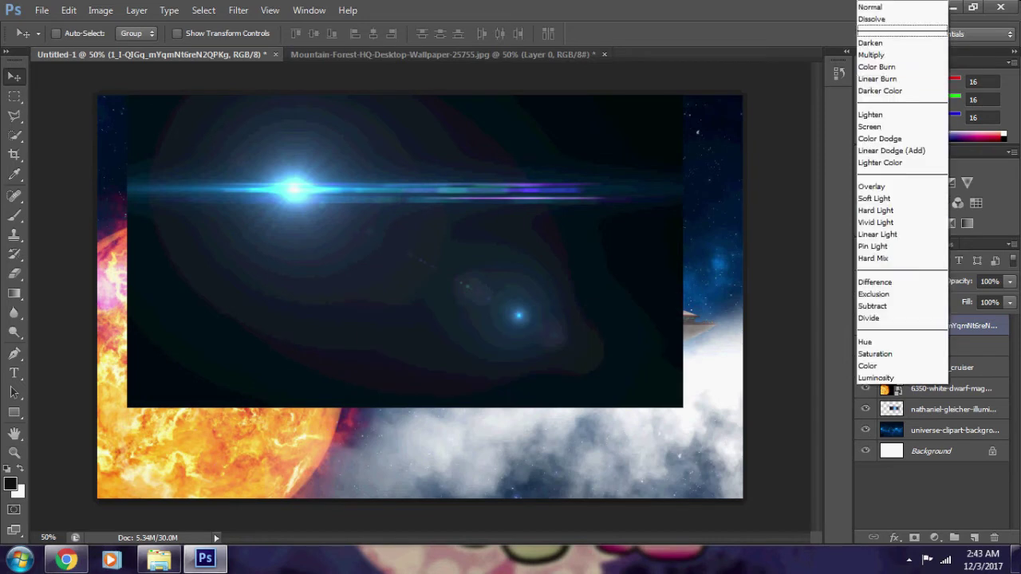
left_click(869, 126)
Scale the flare to about 134%, reposition it over the sky, and rasterize the layer.
left_click_drag(550, 165, 516, 159)
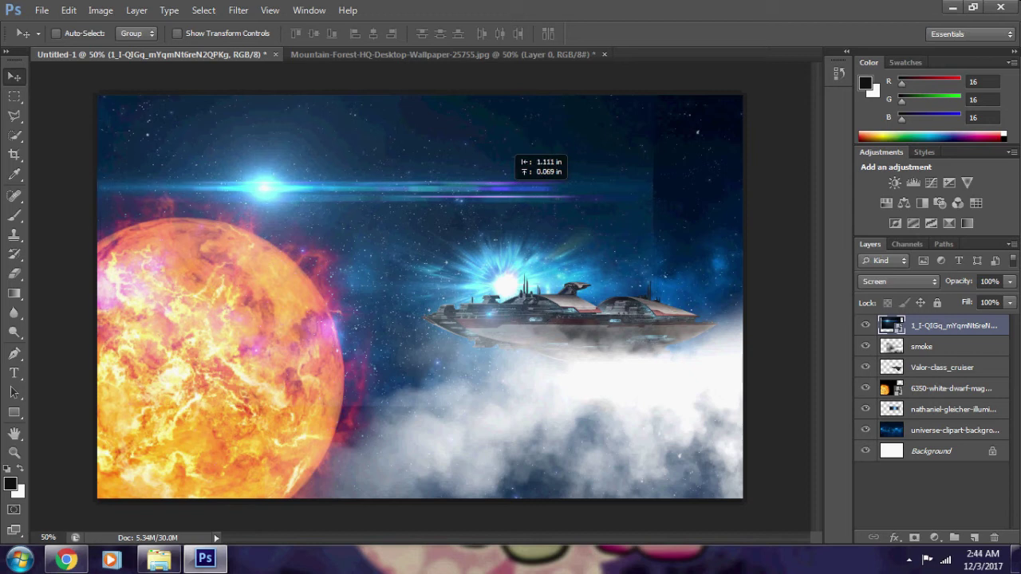
key("ctrl+t")
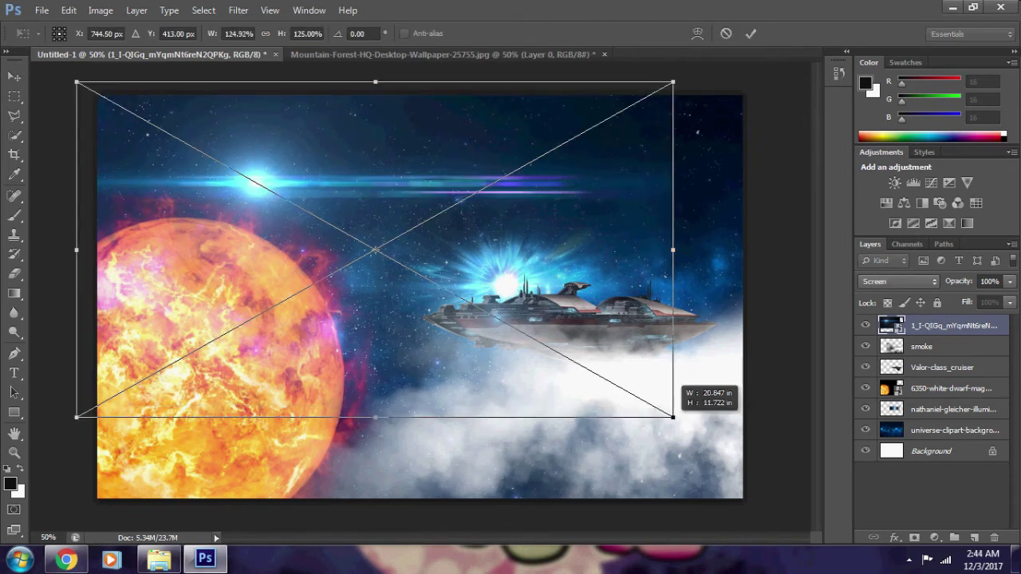
left_click_drag(652, 405, 695, 415)
left_click_drag(193, 120, 228, 144)
key("Return")
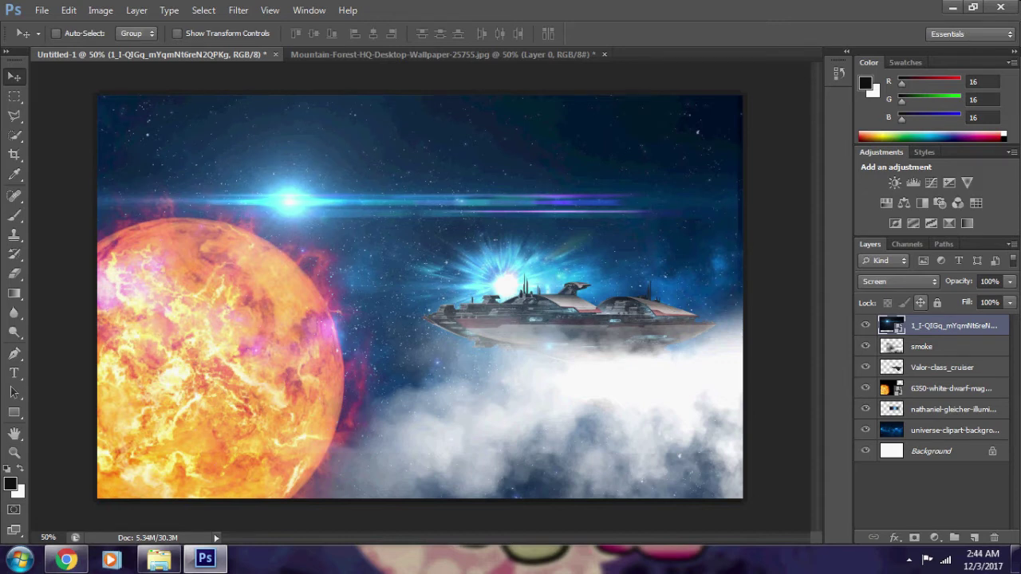
right_click(917, 325)
left_click(786, 171)
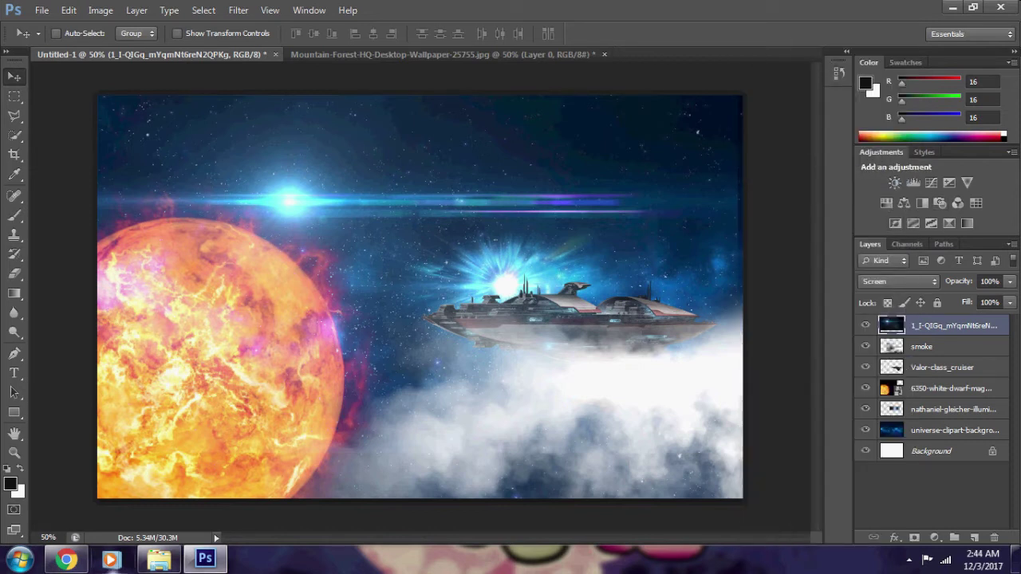
Browse the mental ray lighitng folder, selecting the orange glow, fire effects and video files.
left_click(158, 559)
left_click(485, 287)
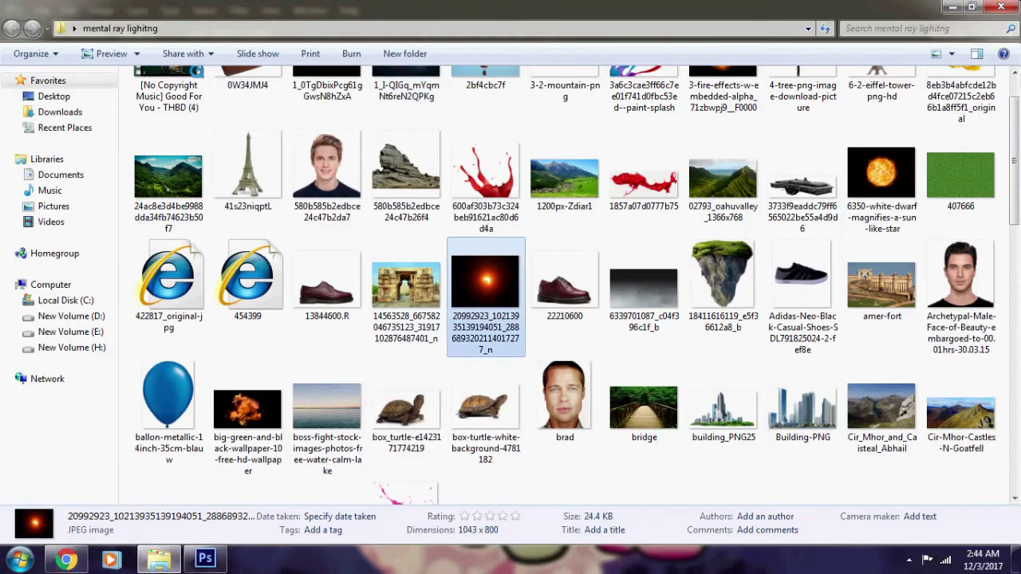
scroll(723, 263, "down", 3)
scroll(722, 239, "up", 4)
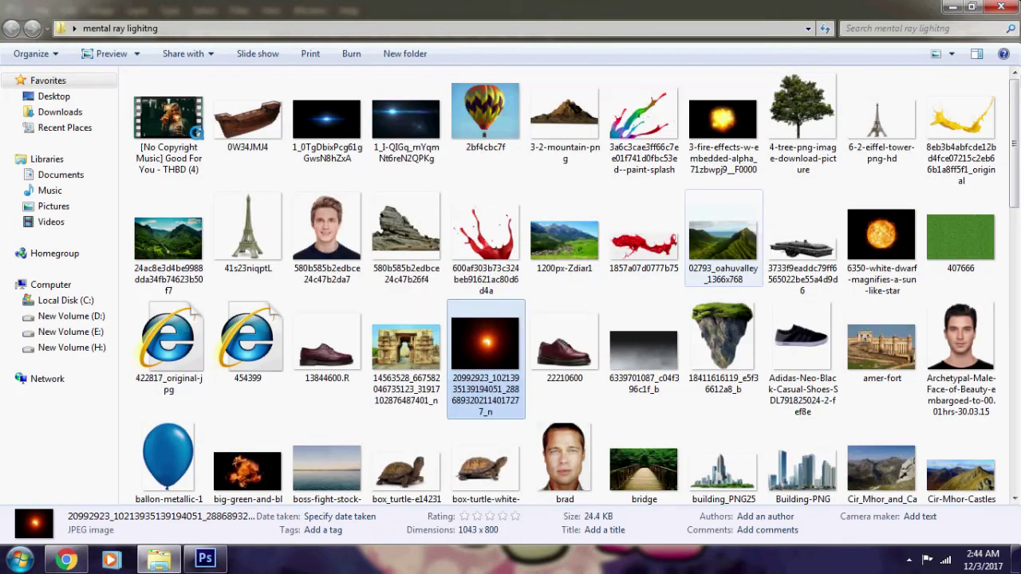
left_click(723, 120)
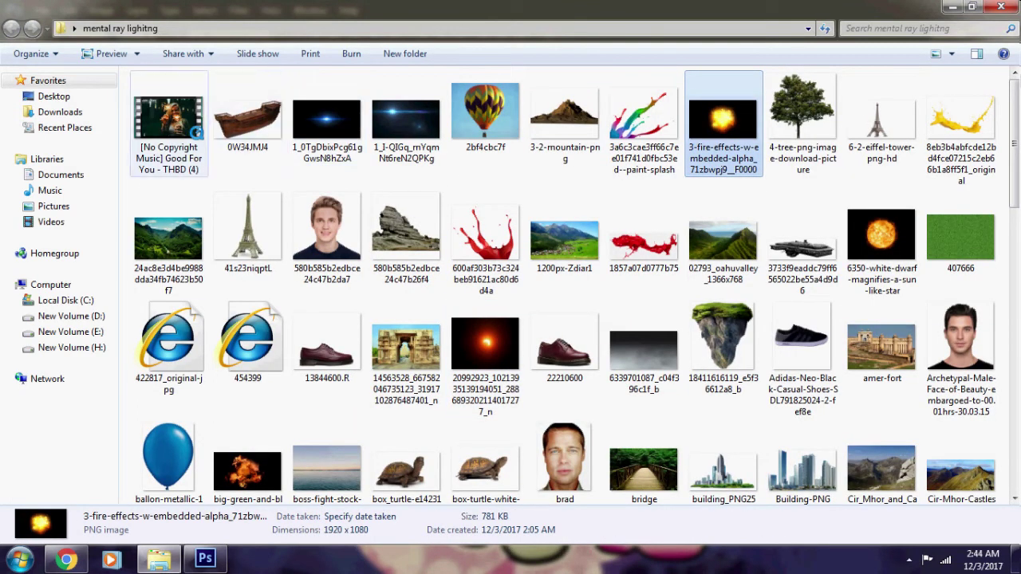
left_click(168, 120)
key("Right")
key("Right")
Scroll through the rest of the folder, then go to the Desktop.
scroll(644, 319, "down", 2)
scroll(607, 311, "up", 2)
scroll(564, 303, "down", 2)
scroll(565, 295, "down", 10)
scroll(564, 295, "up", 2)
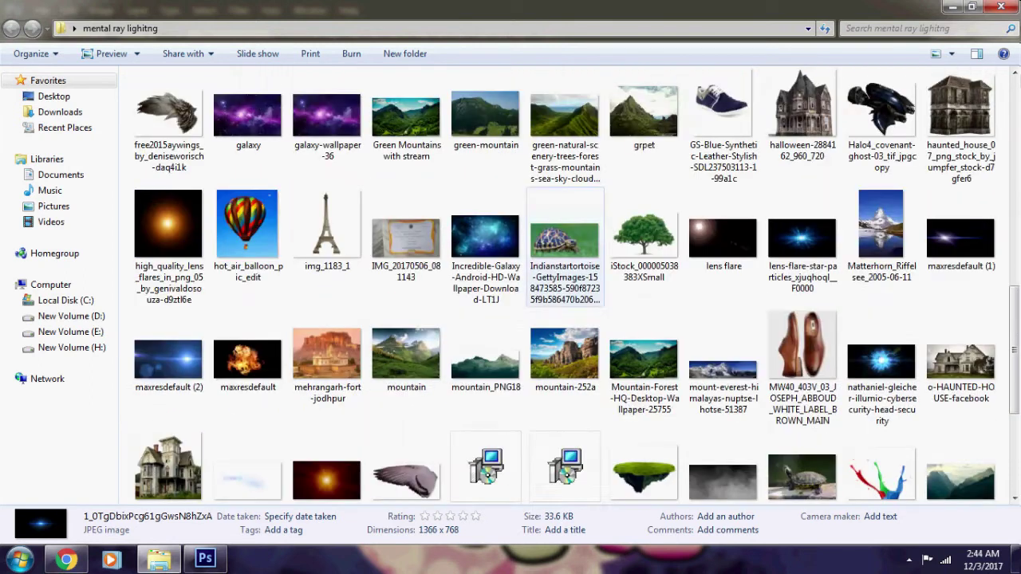
scroll(565, 256, "down", 5)
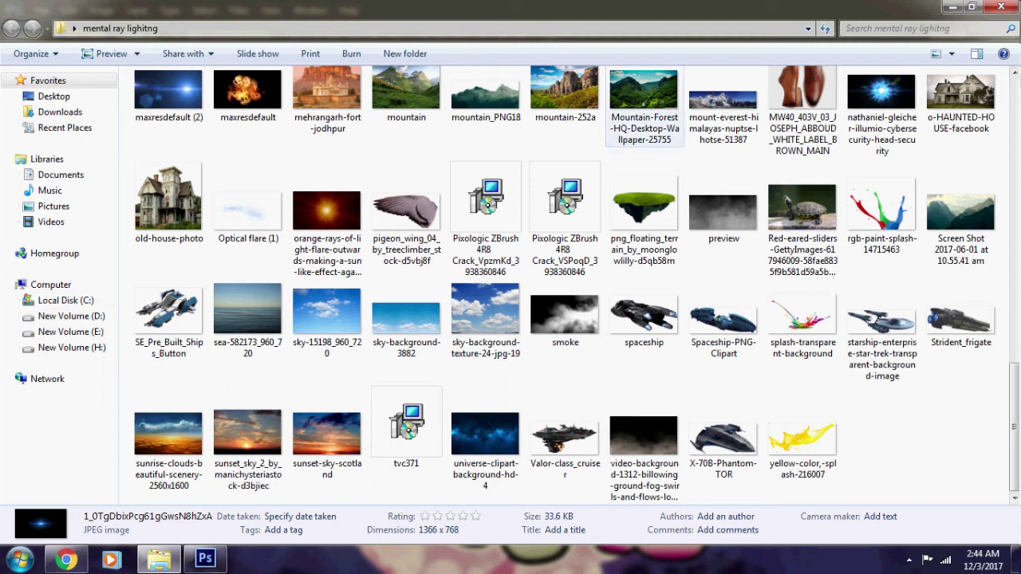
left_click(54, 96)
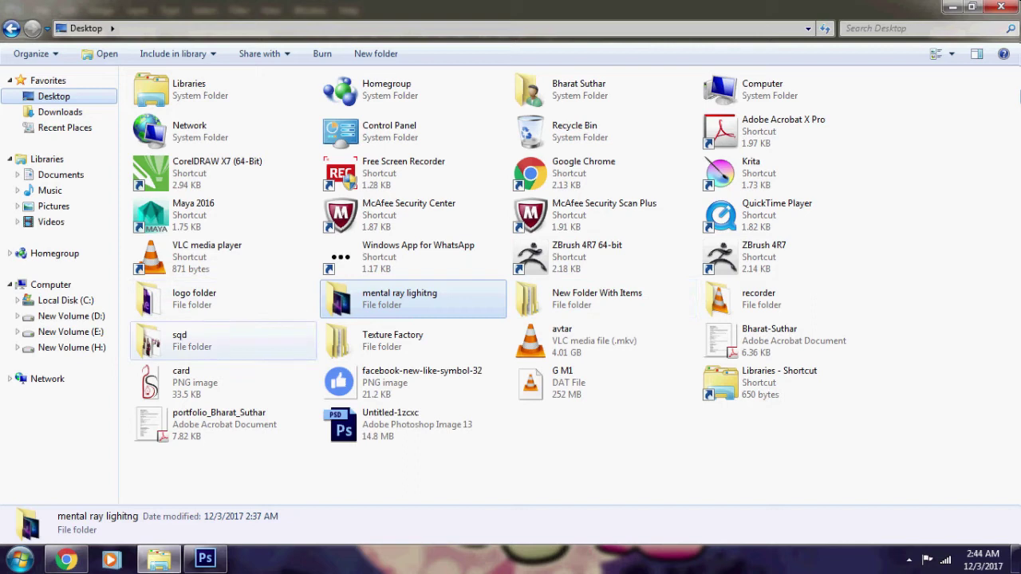
Open Texture Factory and look inside its Texture Map and icon folders.
double_click(391, 339)
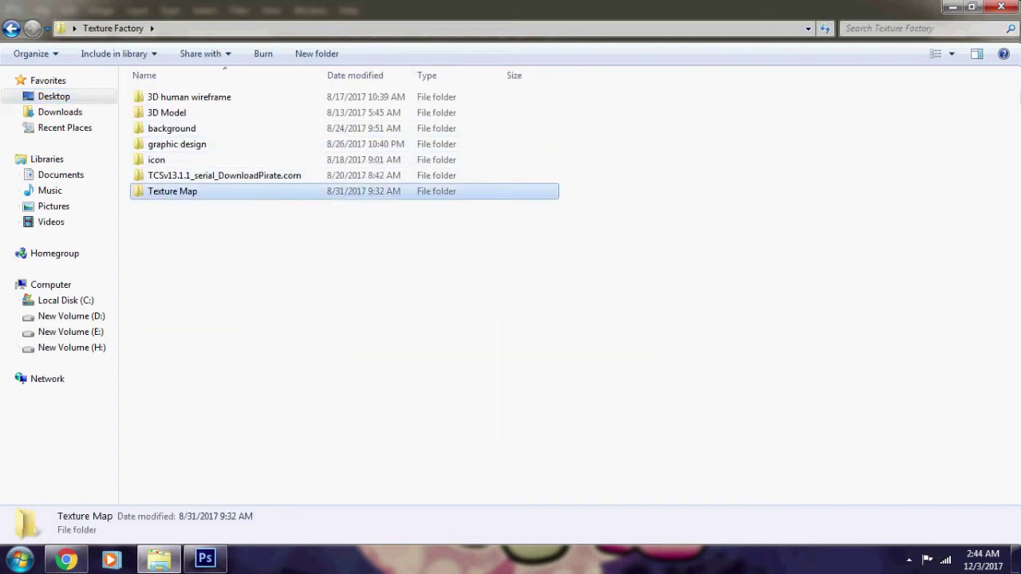
double_click(172, 192)
scroll(486, 239, "down", 1)
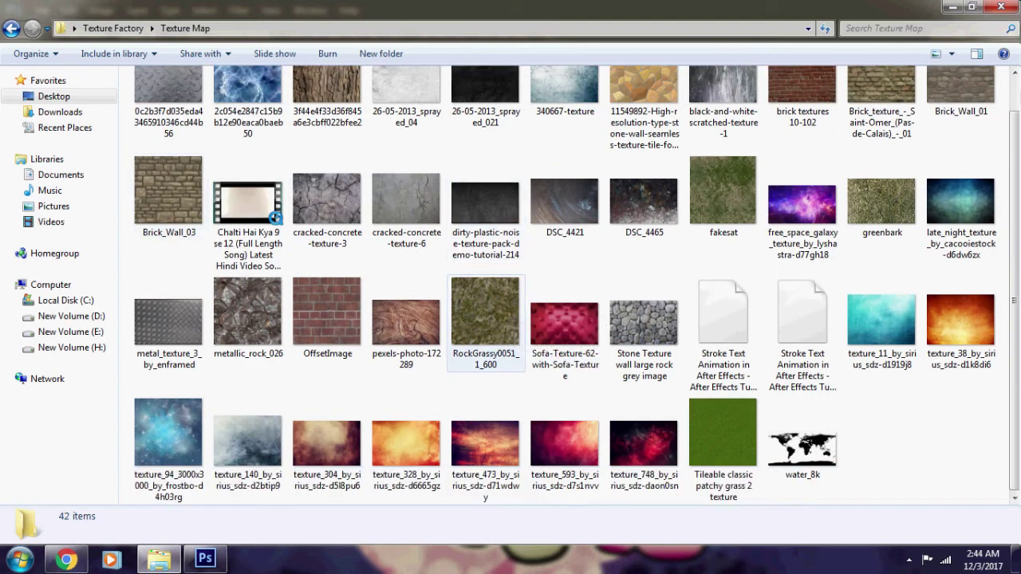
left_click(11, 28)
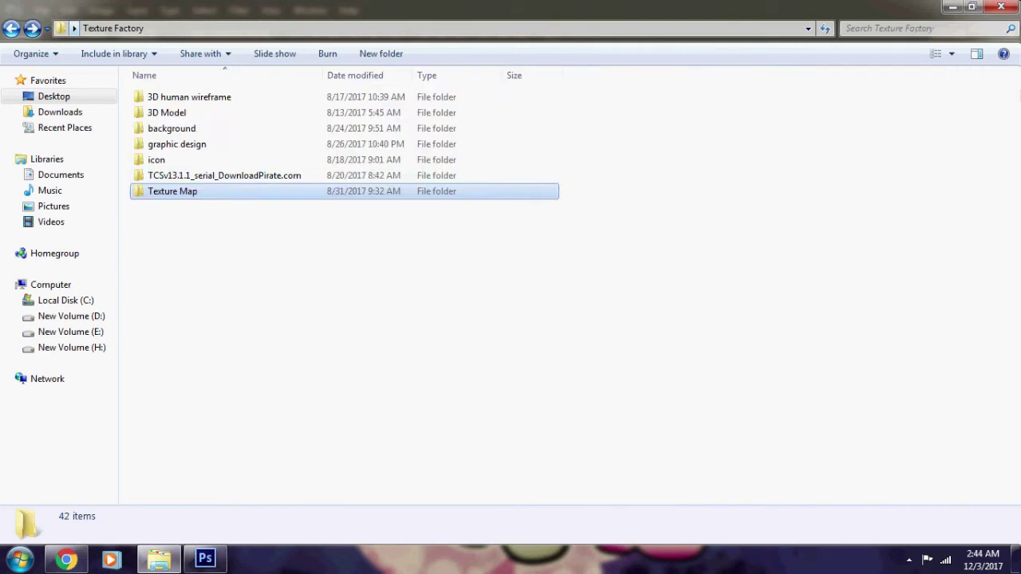
double_click(157, 160)
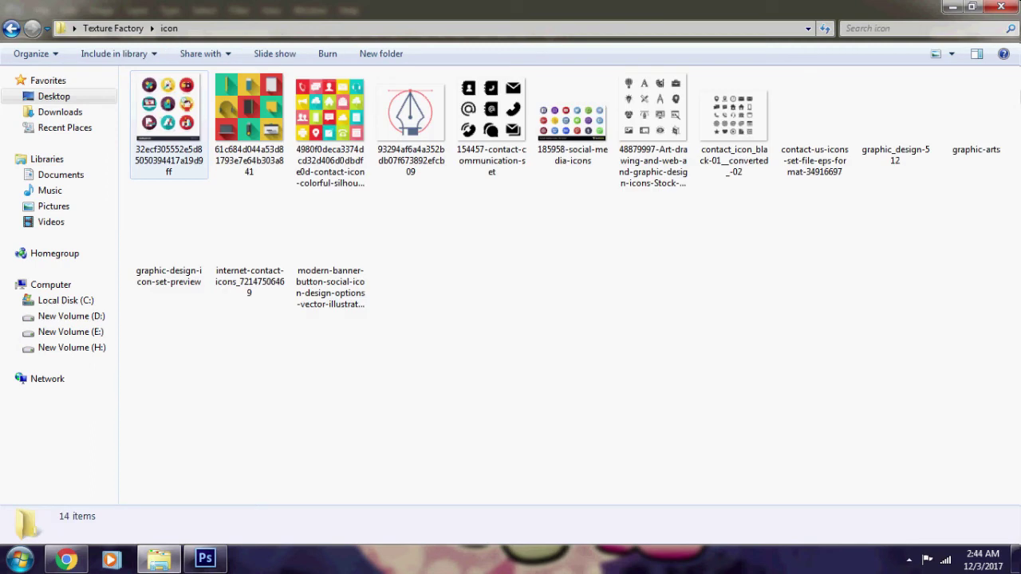
left_click(11, 28)
Look inside the graphic design and background folders, returning to Texture Factory each time.
double_click(182, 144)
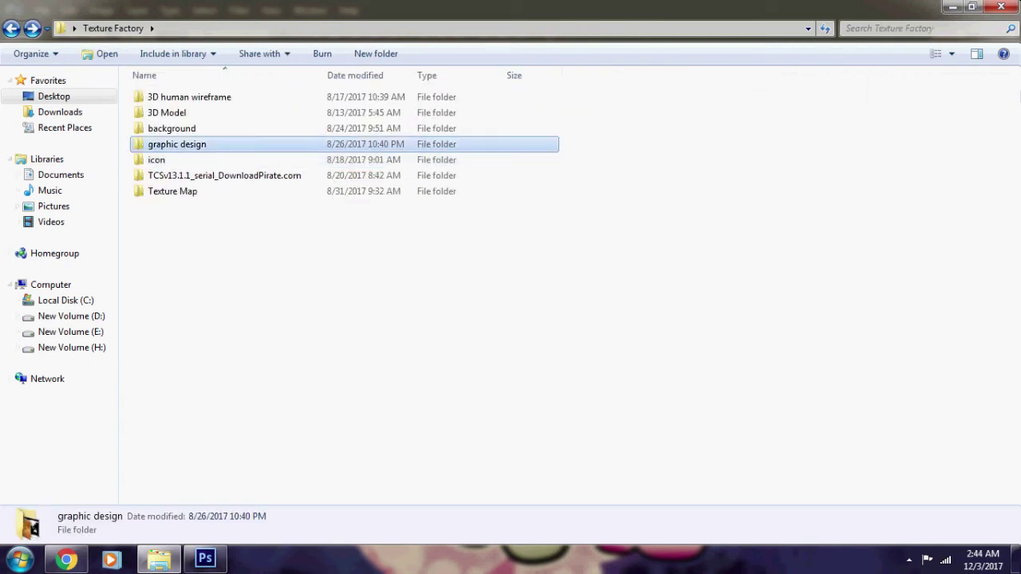
scroll(558, 279, "down", 1)
scroll(577, 285, "up", 1)
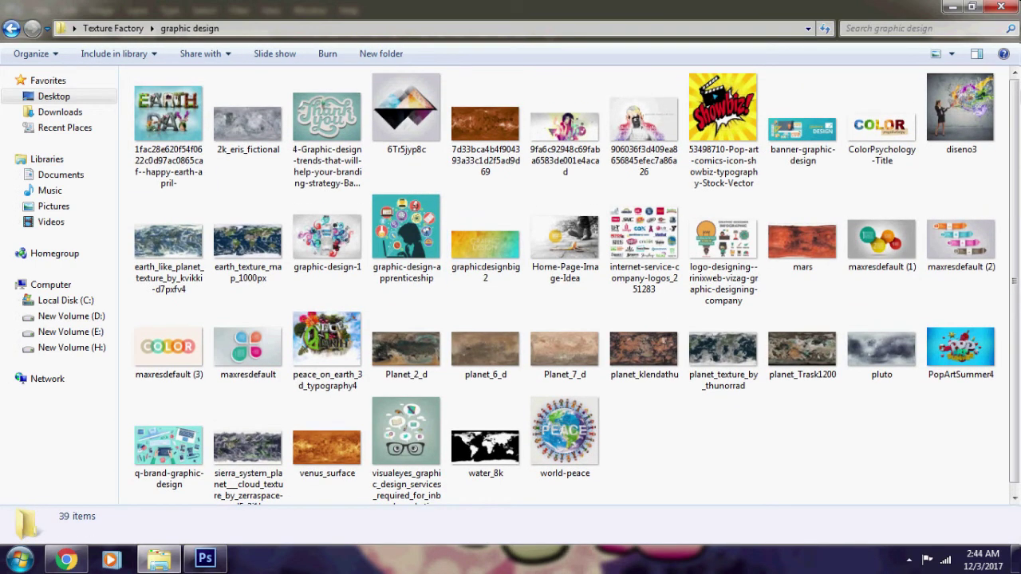
key("alt+Left")
double_click(168, 128)
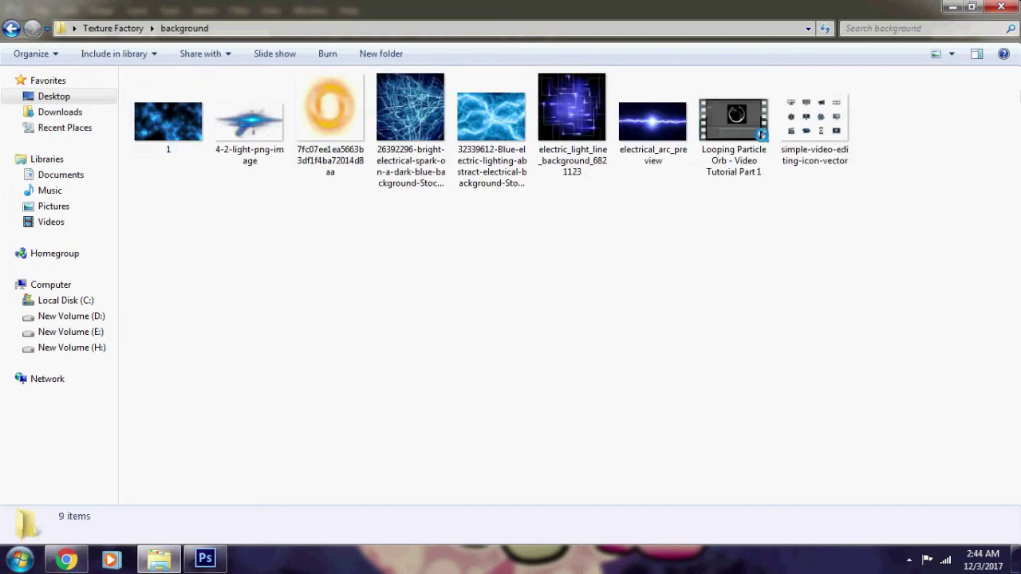
left_click(11, 28)
Check the 3D Model and 3D human wireframe folders, then return to Texture Factory.
key("Up")
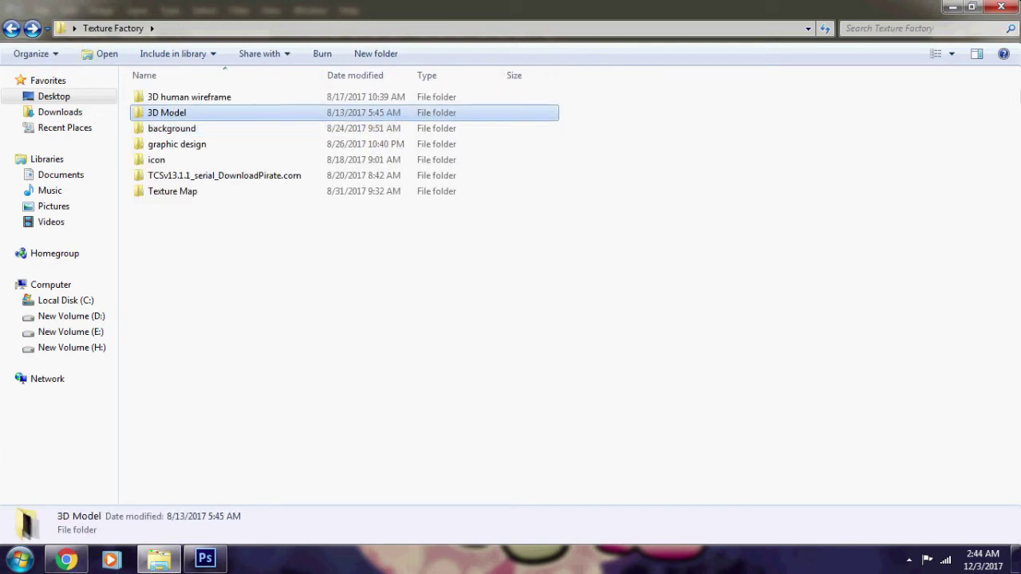
key("Return")
left_click(406, 239)
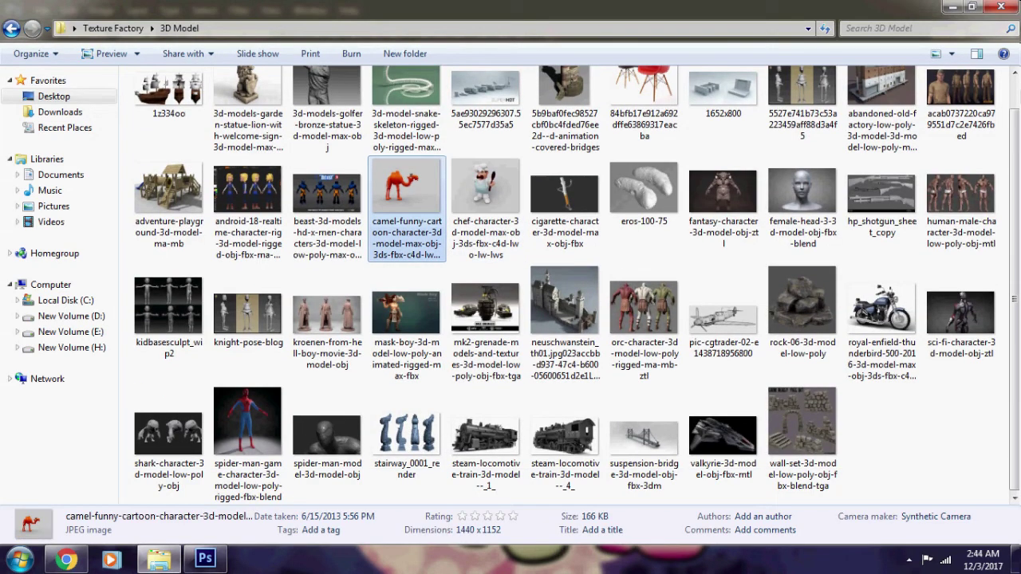
key("alt+Left")
key("Up")
key("Return")
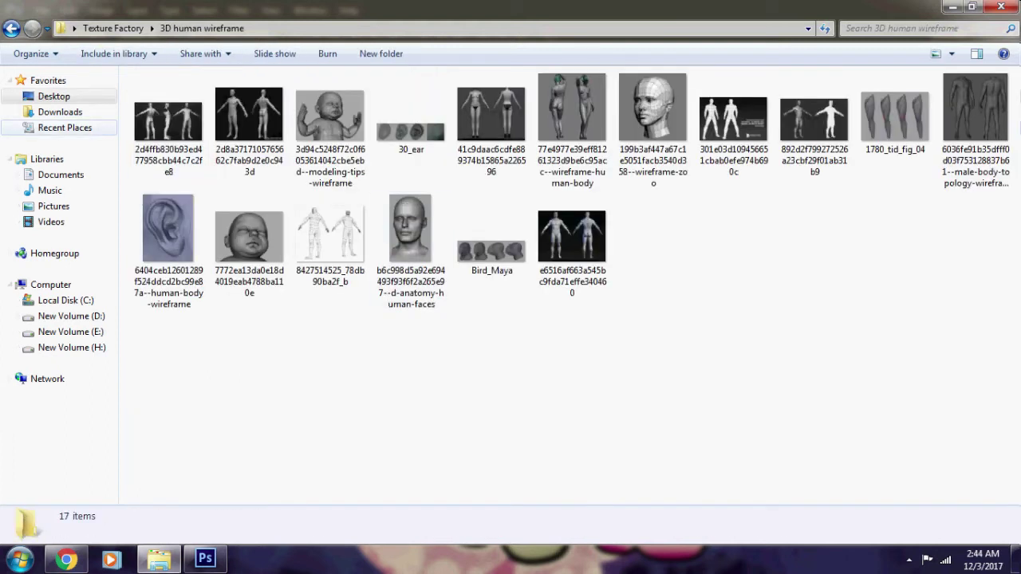
key("alt+Left")
key("Up")
key("Return")
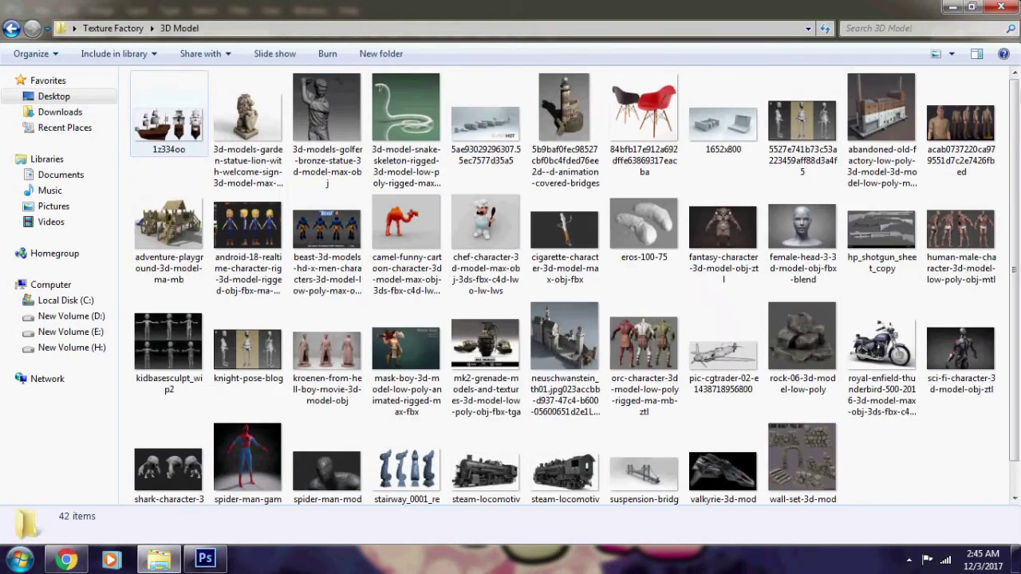
scroll(485, 327, "down", 1)
key("alt+Left")
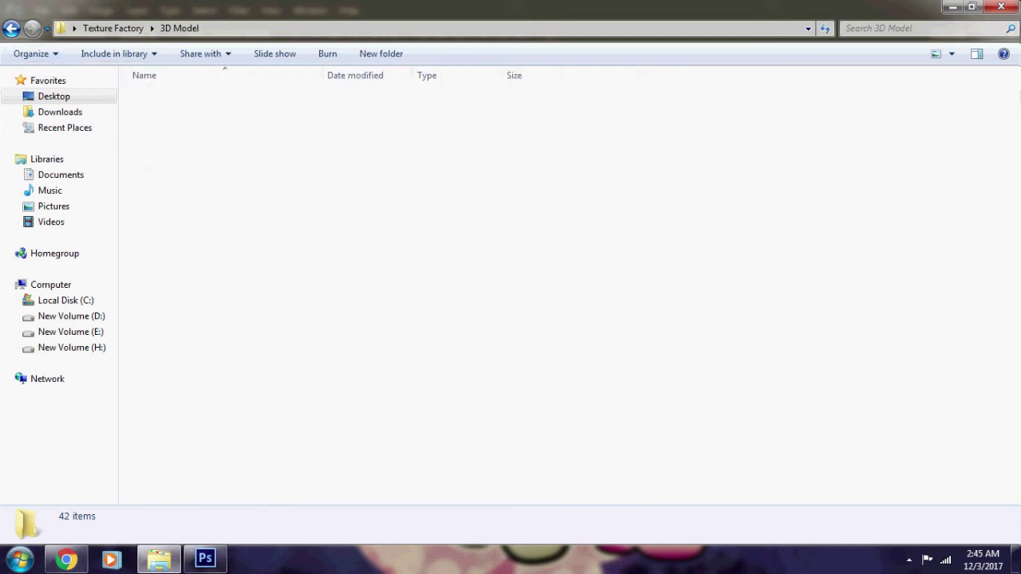
Open the background folder and select the electrical_arc_preview image.
key("Down")
key("Return")
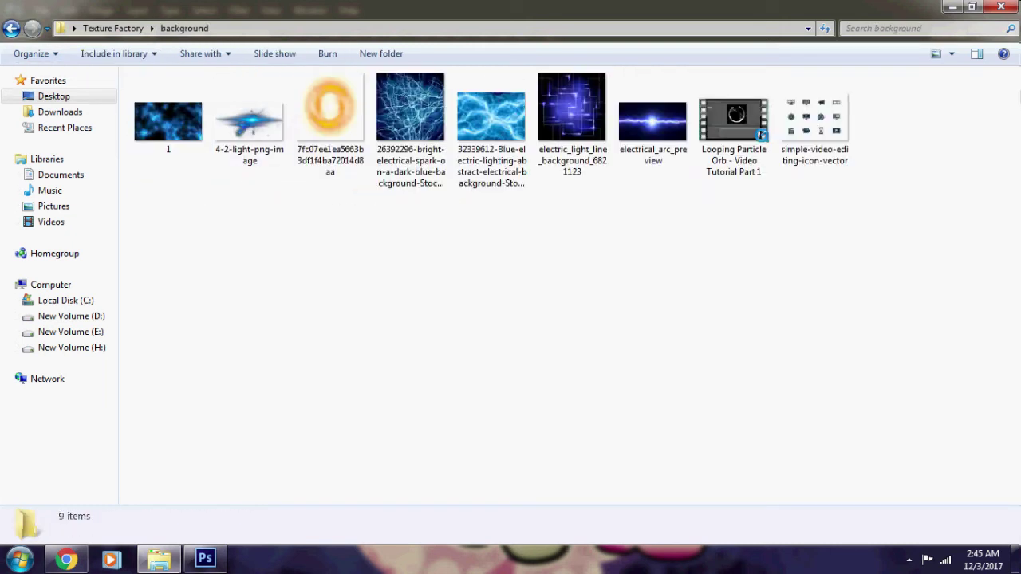
left_click(652, 120)
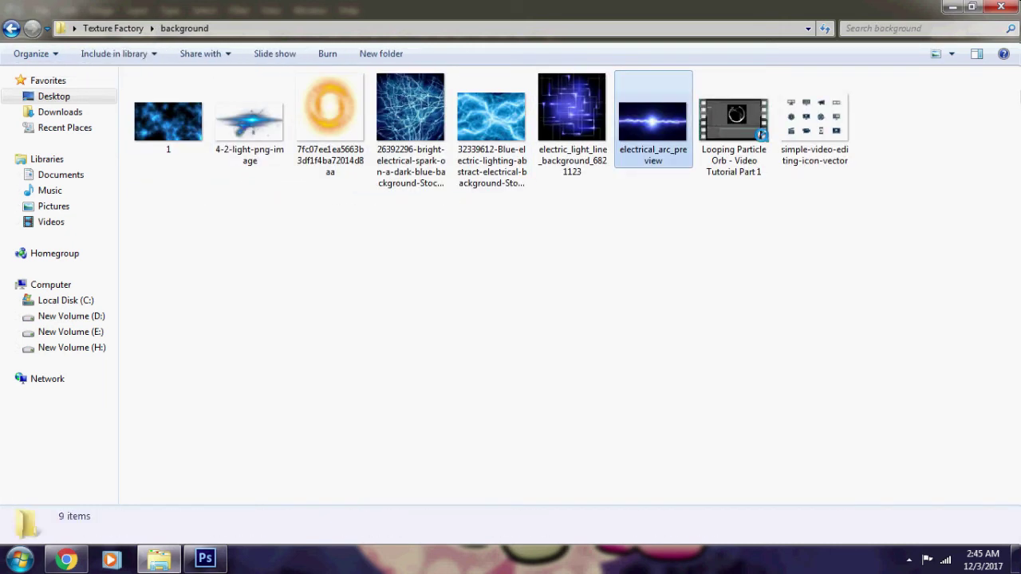
Drop the electrical_arc_preview image onto the composite, commit it, and move it left and down.
left_click_drag(652, 120, 431, 430)
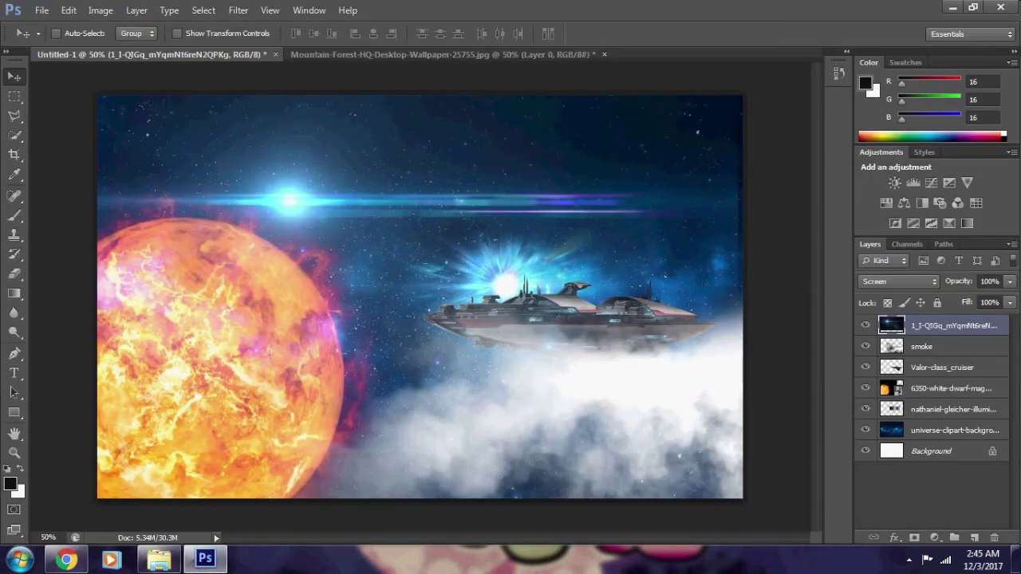
left_click_drag(431, 431, 420, 297)
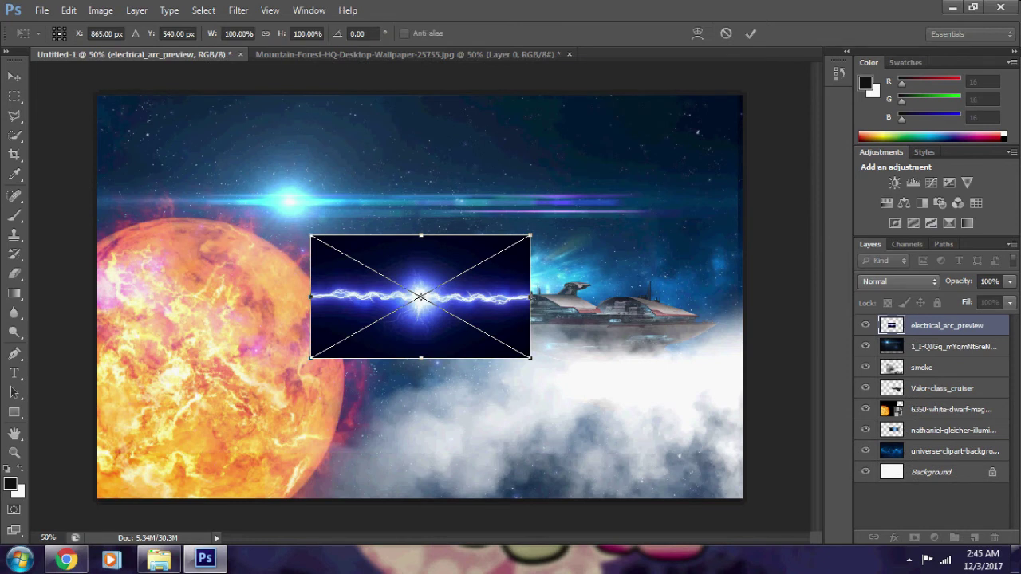
left_click_drag(530, 236, 740, 118)
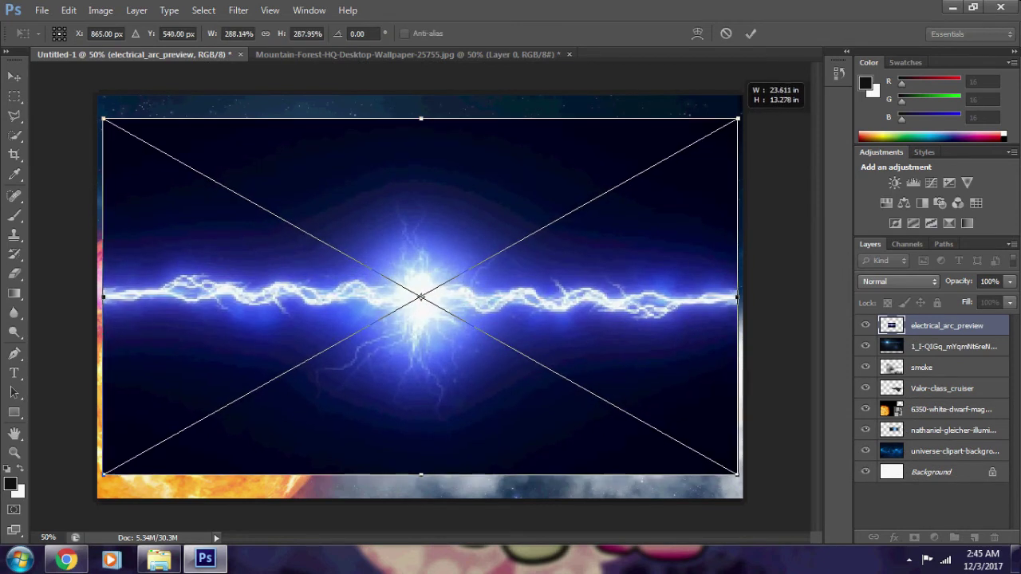
left_click_drag(101, 476, 310, 359)
key("Return")
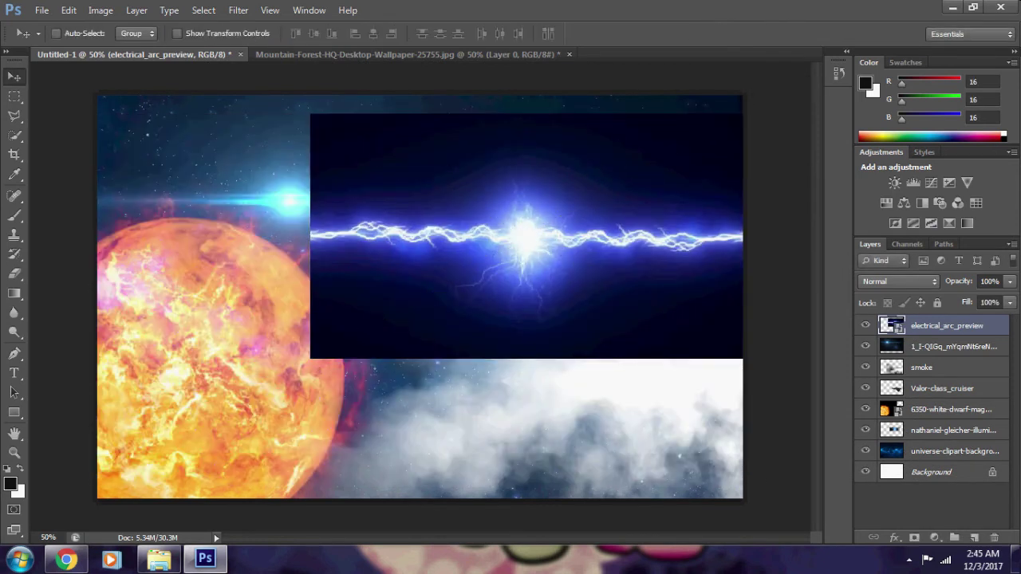
left_click_drag(527, 236, 432, 273)
Enlarge the arc to about 282% and move its layer below the white-dwarf sun layer.
key("ctrl+t")
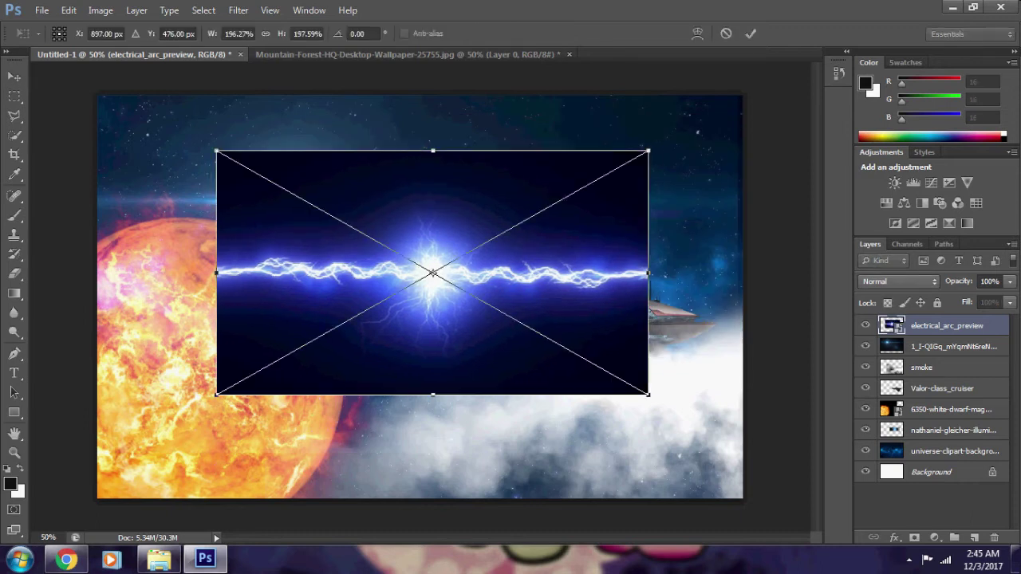
left_click_drag(647, 151, 736, 97)
left_click_drag(646, 220, 630, 238)
key("Return")
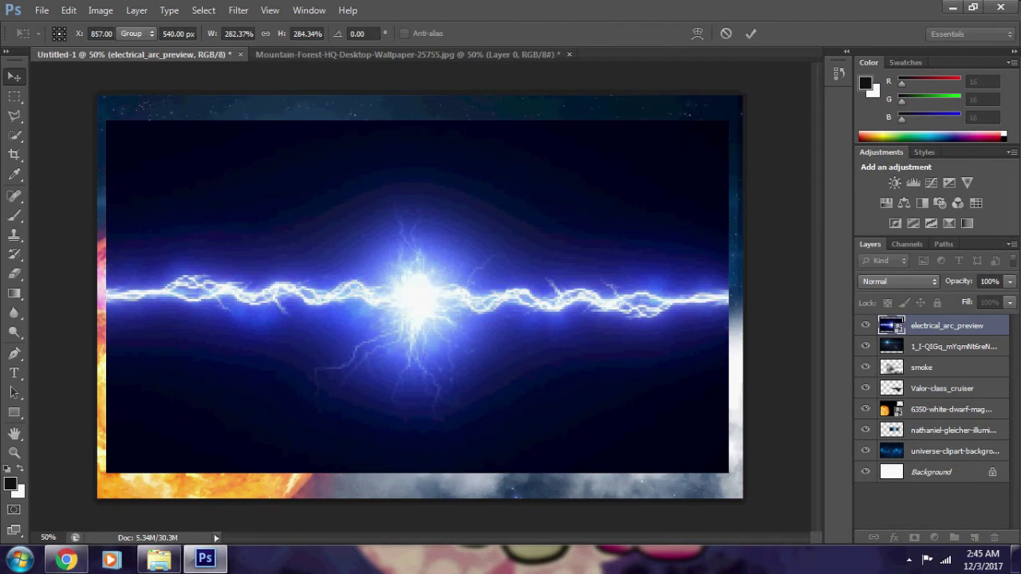
left_click_drag(949, 427, 949, 421)
Set the arc layer to Screen at 50% opacity, one step lower, nudged behind the spaceship.
left_click(899, 281)
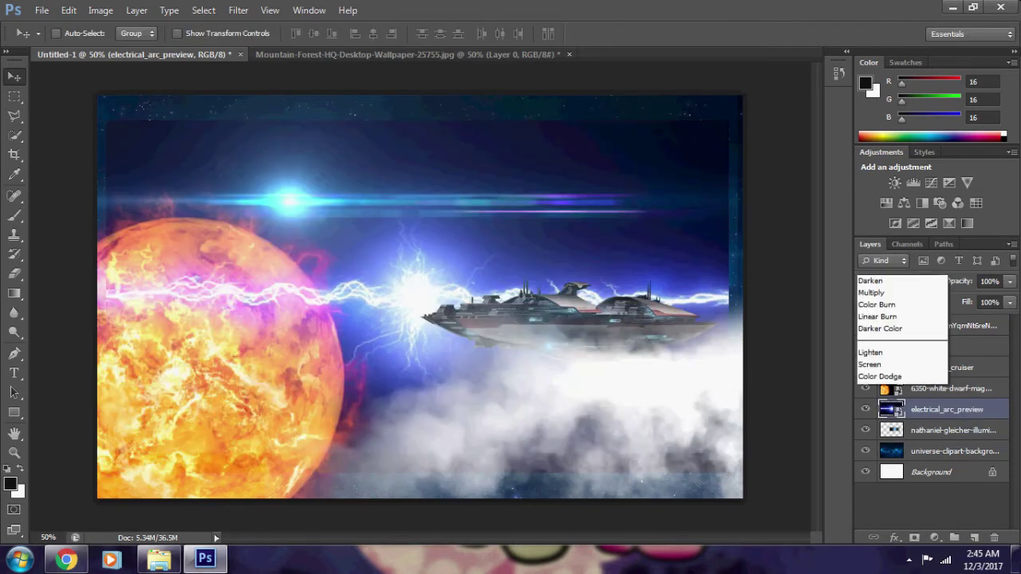
key("Up")
key("Return")
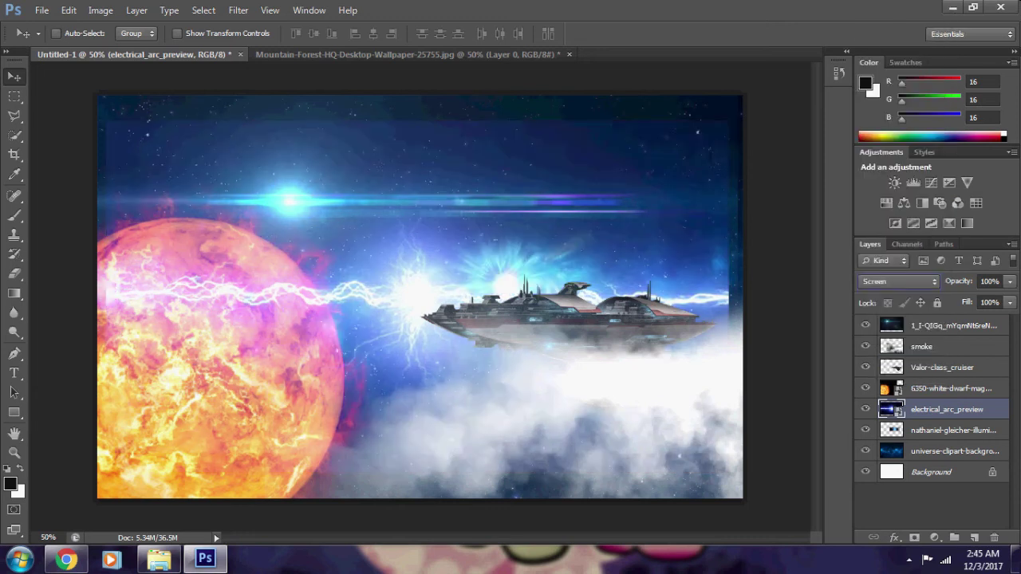
left_click_drag(654, 167, 654, 135)
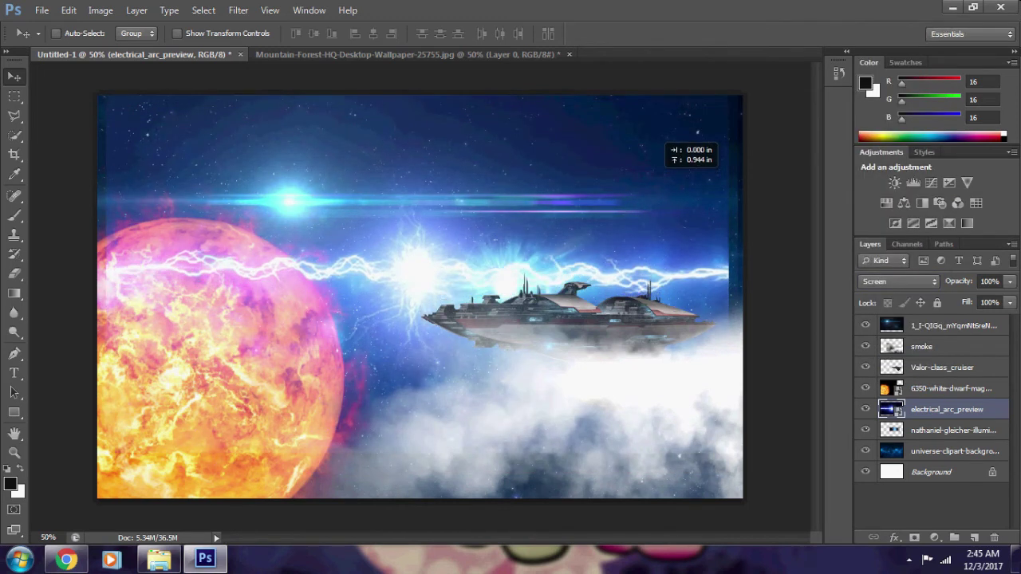
key("ctrl+bracketleft")
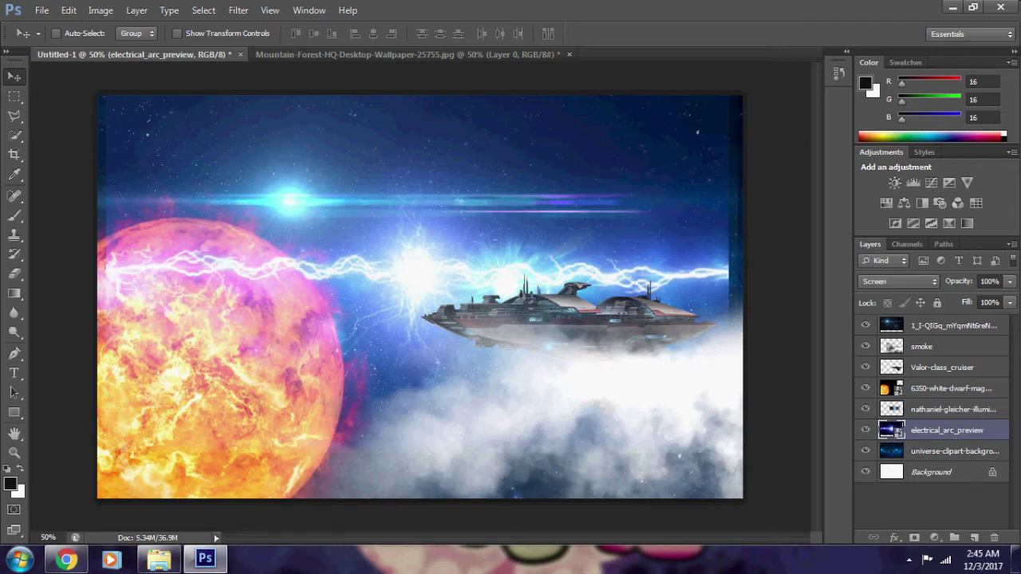
left_click_drag(531, 212, 534, 209)
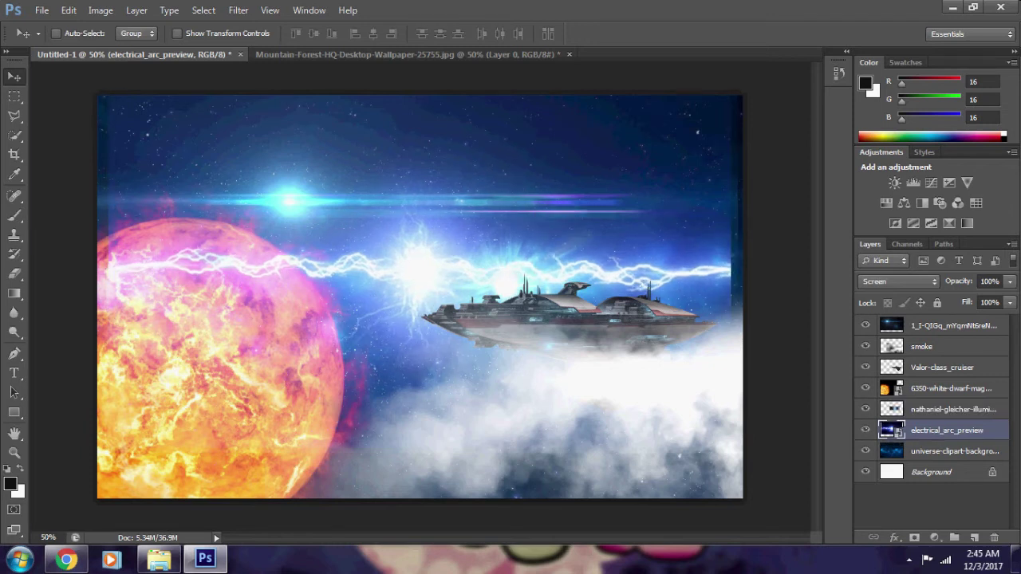
left_click(1009, 281)
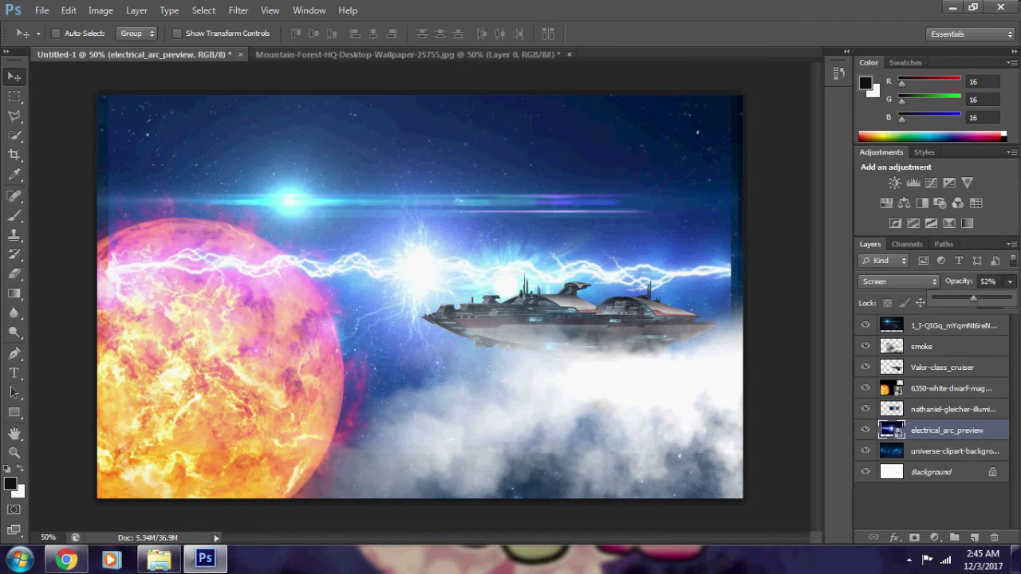
left_click_drag(1007, 298, 972, 299)
left_click_drag(670, 254, 699, 264)
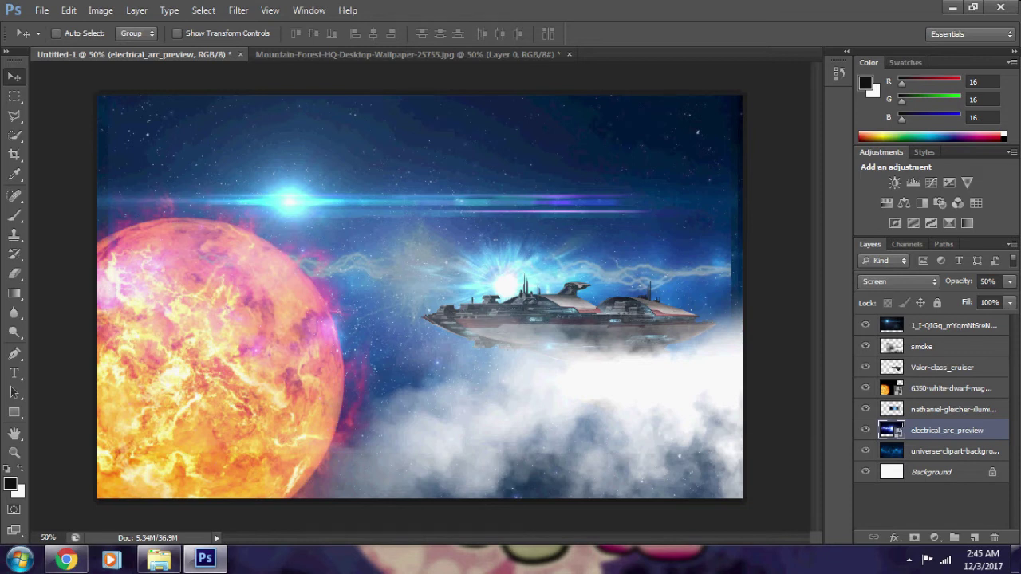
Rasterize the electrical_arc_preview layer and keep it selected.
left_click(15, 393)
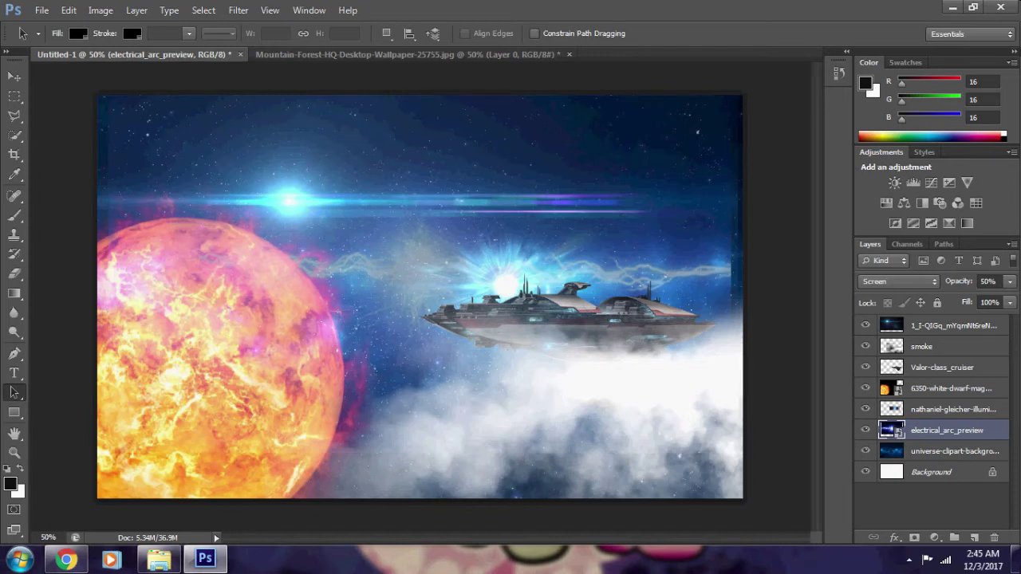
right_click(946, 430)
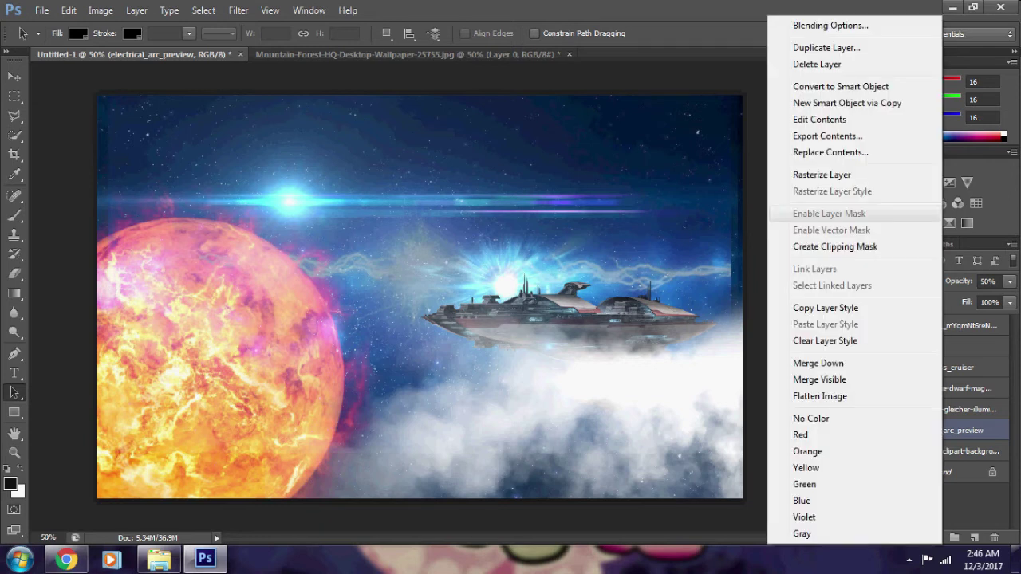
left_click(806, 172)
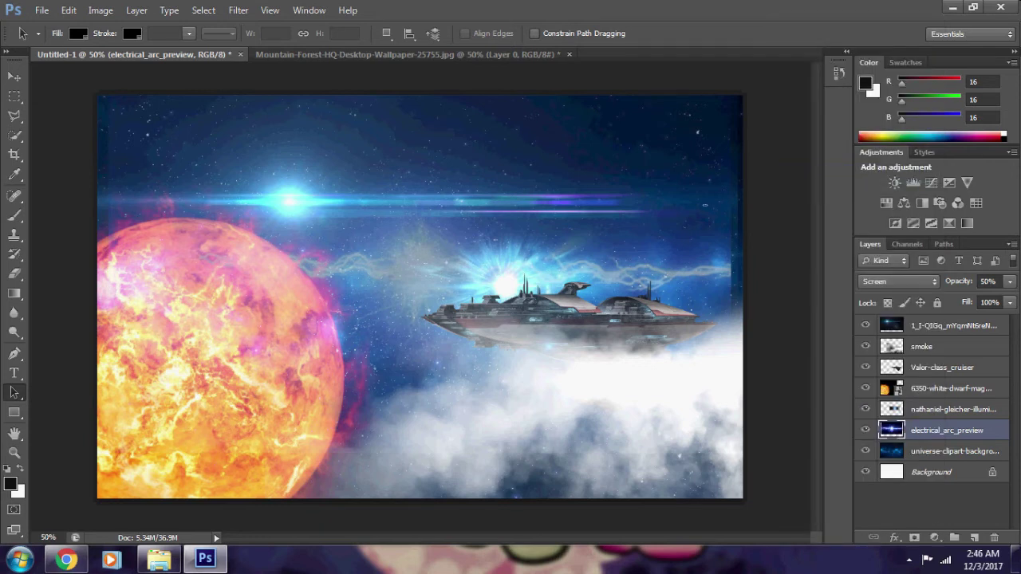
left_click(954, 410)
left_click(946, 430)
left_click(953, 451)
left_click(947, 430)
Enter Quick Mask mode and toggle the arc layer's visibility to compare the composite.
key("q")
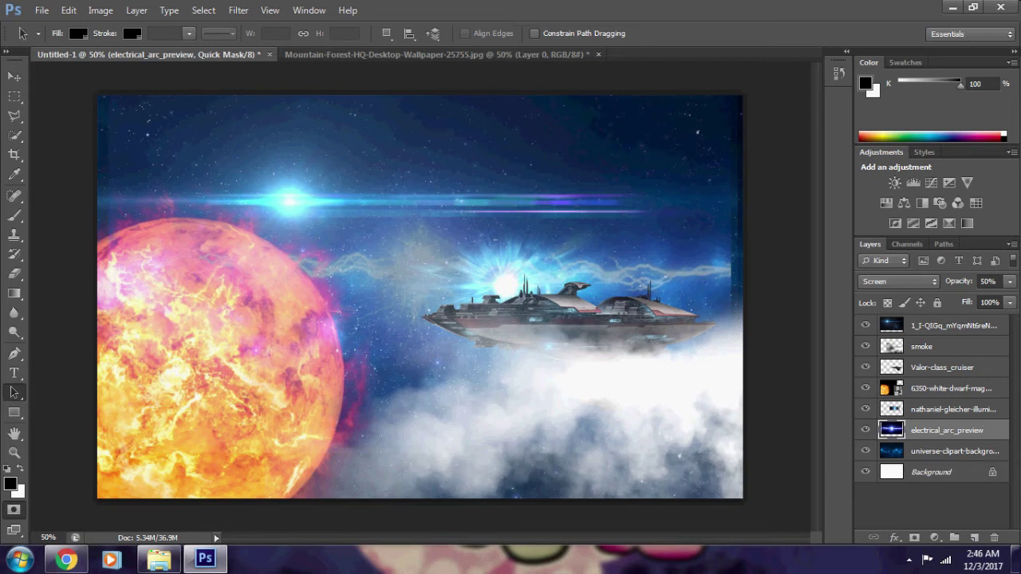
left_click(953, 451)
left_click(947, 430)
left_click(865, 430)
left_click(865, 429)
left_click(865, 430)
left_click(866, 430)
key("v")
left_click_drag(639, 223, 654, 223)
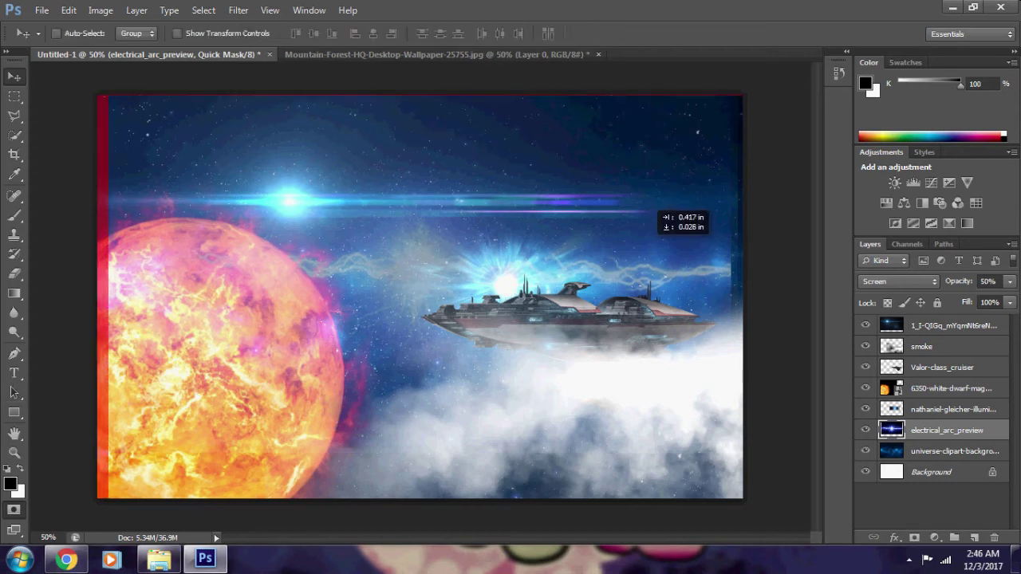
key("ctrl+z")
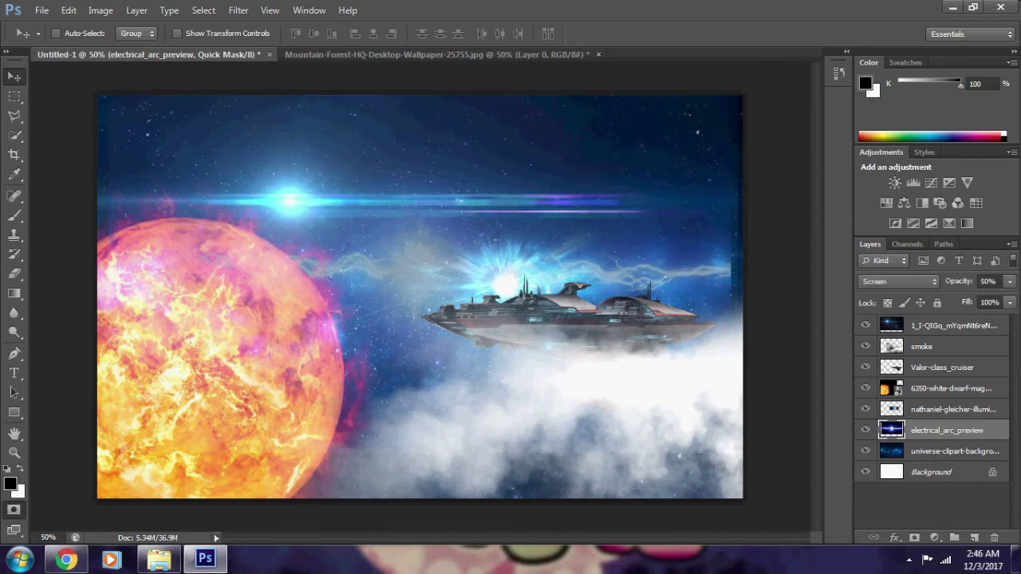
key("ctrl+t")
left_click_drag(743, 95, 691, 127)
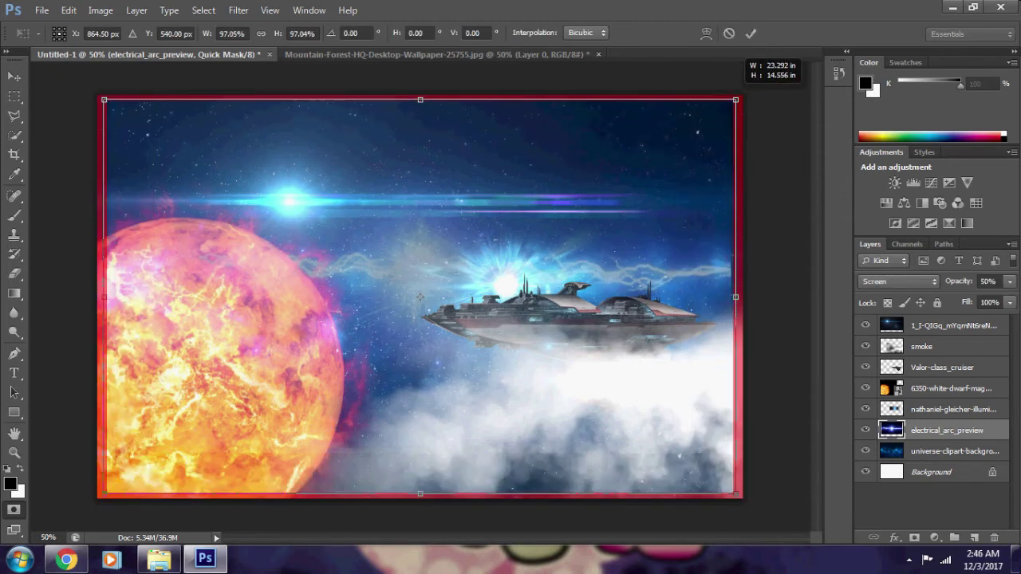
left_click_drag(691, 127, 743, 95)
key("Return")
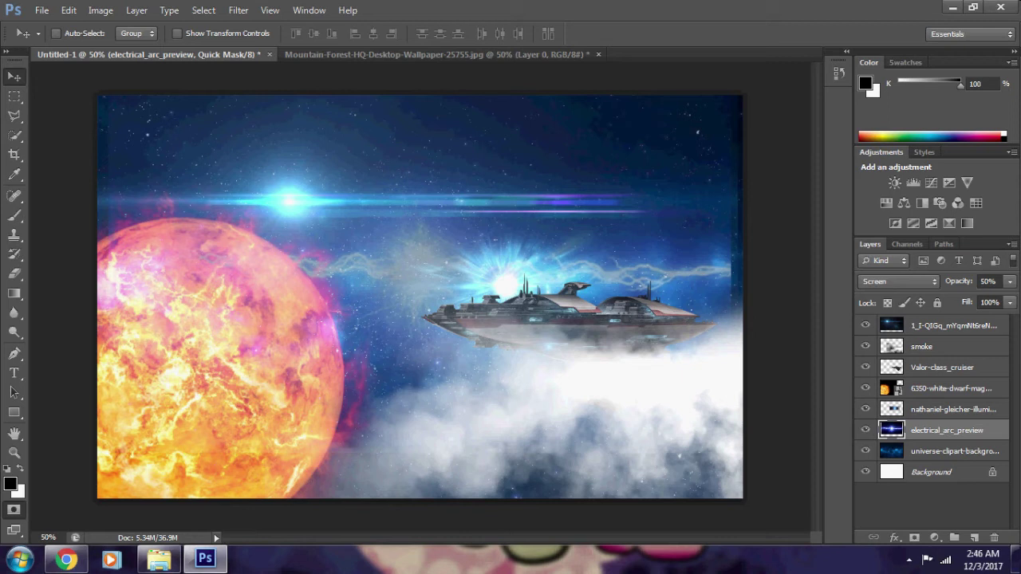
left_click(865, 346)
left_click(865, 346)
left_click(866, 367)
left_click(865, 367)
left_click(866, 387)
left_click(866, 388)
key("ctrl+t")
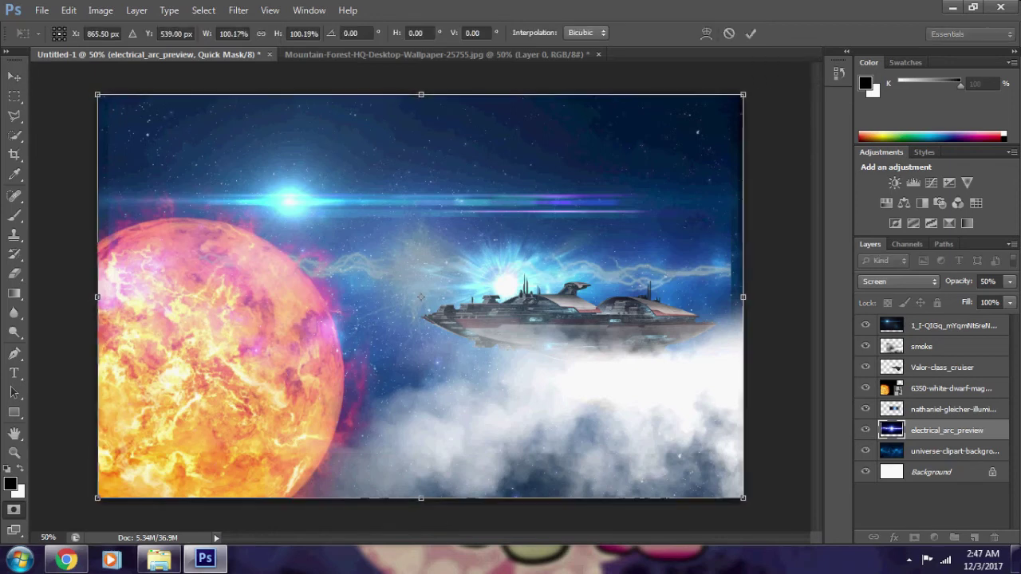
key("Return")
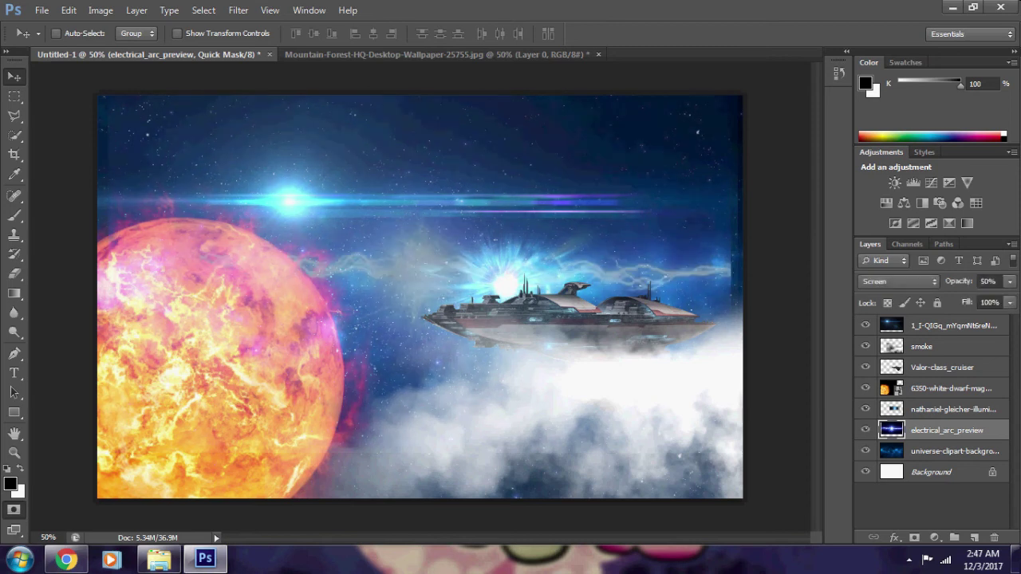
Toggle the planet, cruiser, smoke and top layers off and on to compare them.
left_click(15, 273)
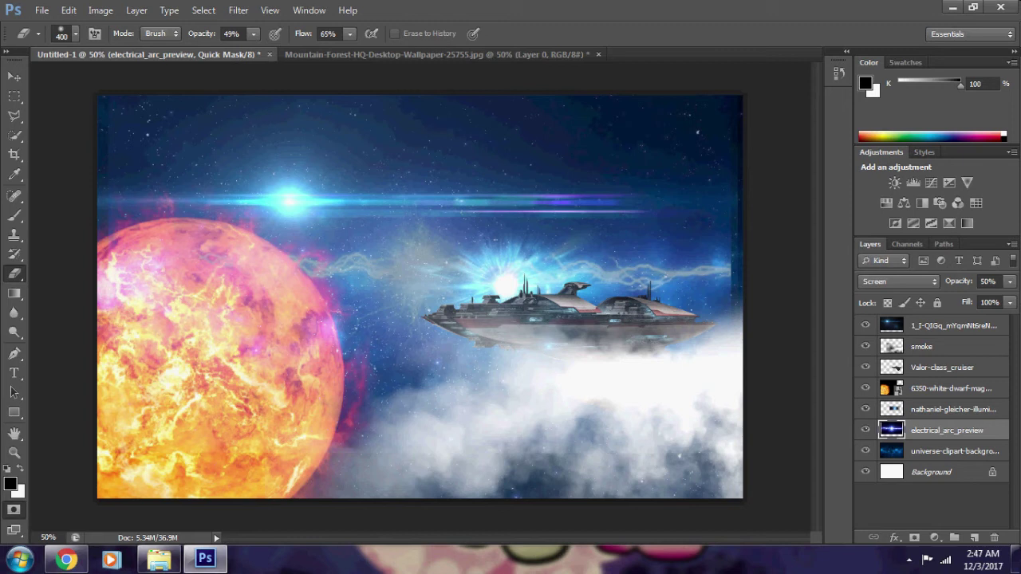
left_click(865, 388)
left_click(865, 389)
left_click(865, 367)
left_click(865, 367)
left_click(866, 346)
left_click(865, 347)
left_click(866, 325)
left_click(866, 325)
Select the smoke layer and toggle smoke, flare, spaceship, sun and lightning arc visibility.
left_click(926, 347)
left_click(865, 347)
left_click(865, 347)
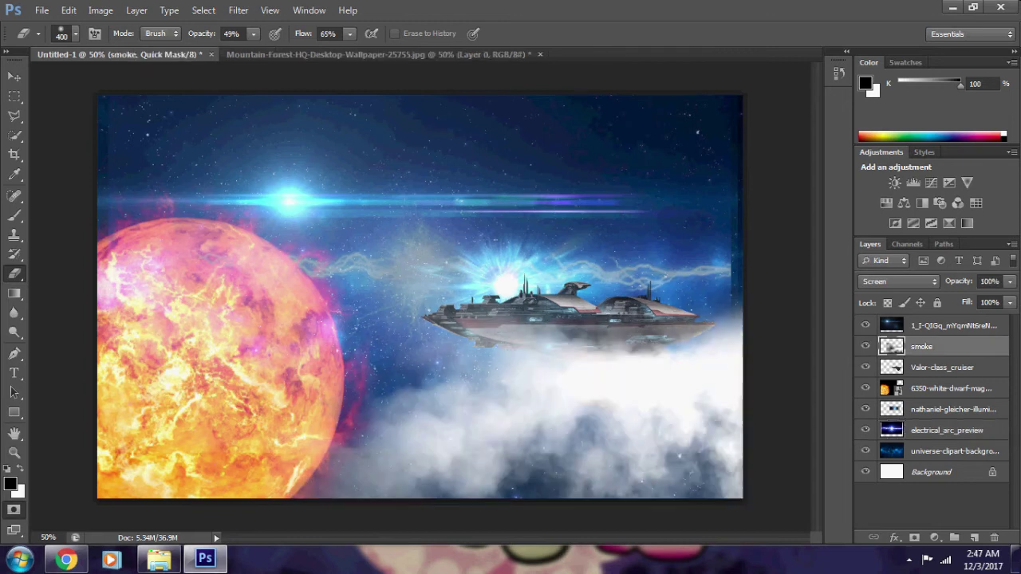
left_click(865, 324)
left_click(866, 325)
left_click(866, 367)
left_click(866, 367)
left_click(865, 388)
left_click(866, 387)
left_click(865, 408)
left_click(866, 409)
left_click(866, 430)
left_click(865, 430)
Check the ship glow and sun layers, ending with electrical_arc_preview selected.
left_click(866, 408)
left_click(865, 408)
left_click(865, 387)
left_click(866, 387)
left_click(950, 408)
left_click(866, 408)
left_click(865, 408)
left_click(949, 430)
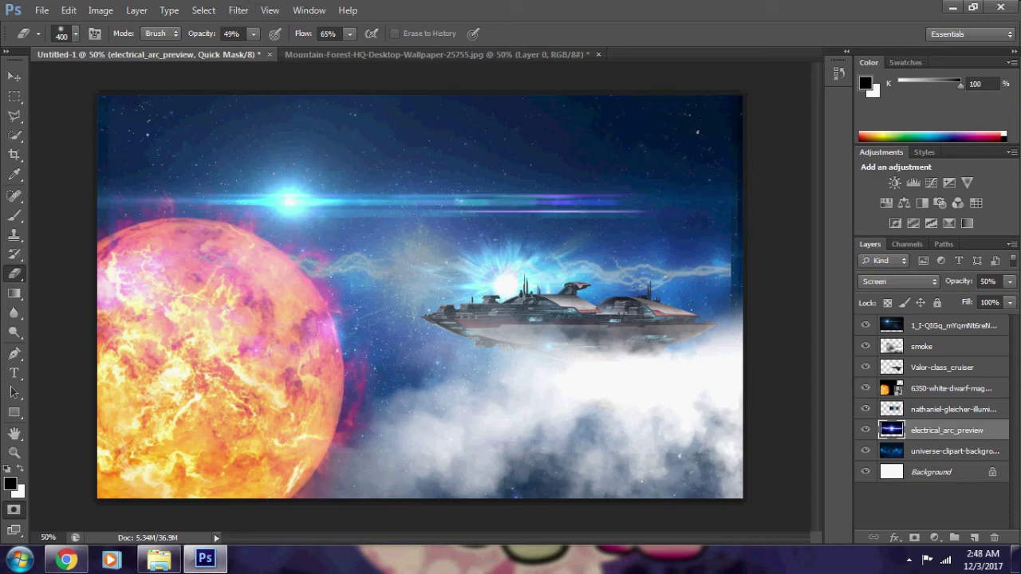
Set brush Opacity to 95% and Flow to 100%, then switch to the Move tool.
left_click(253, 33)
left_click_drag(254, 50, 376, 50)
left_click(350, 34)
key("alt+bracketright")
key("alt+bracketleft")
key("v")
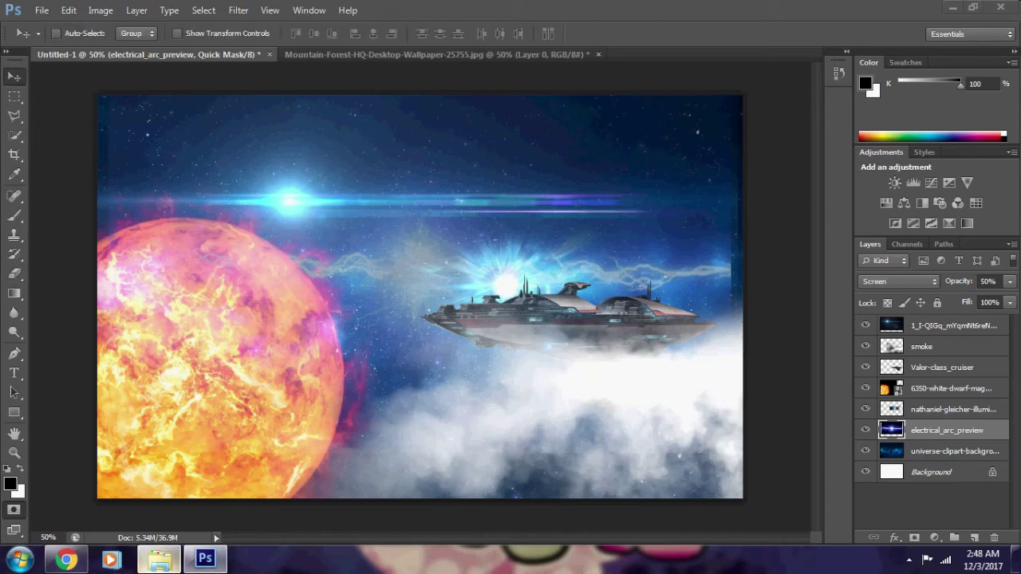
Bring Explorer forward showing the Texture Factory 'background' folder.
left_click(160, 559)
left_click(160, 559)
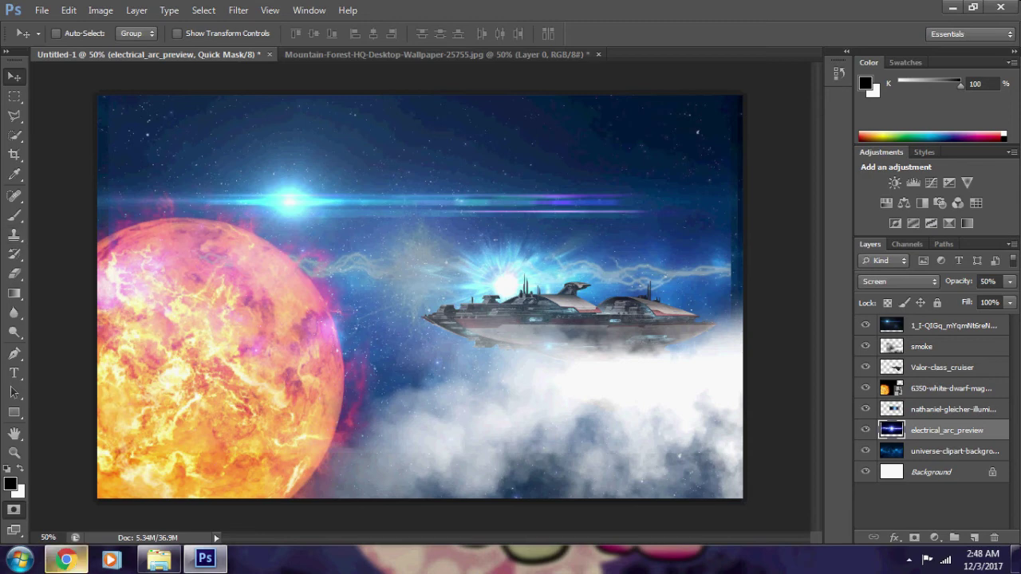
left_click(160, 559)
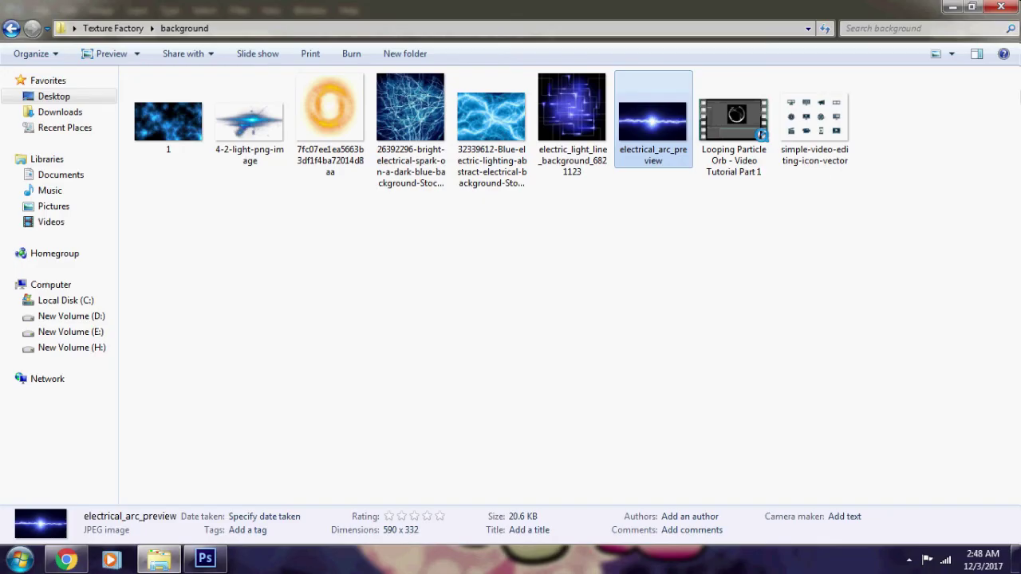
Browse the 3D Model and background folders inside Texture Factory.
left_click(11, 28)
double_click(240, 113)
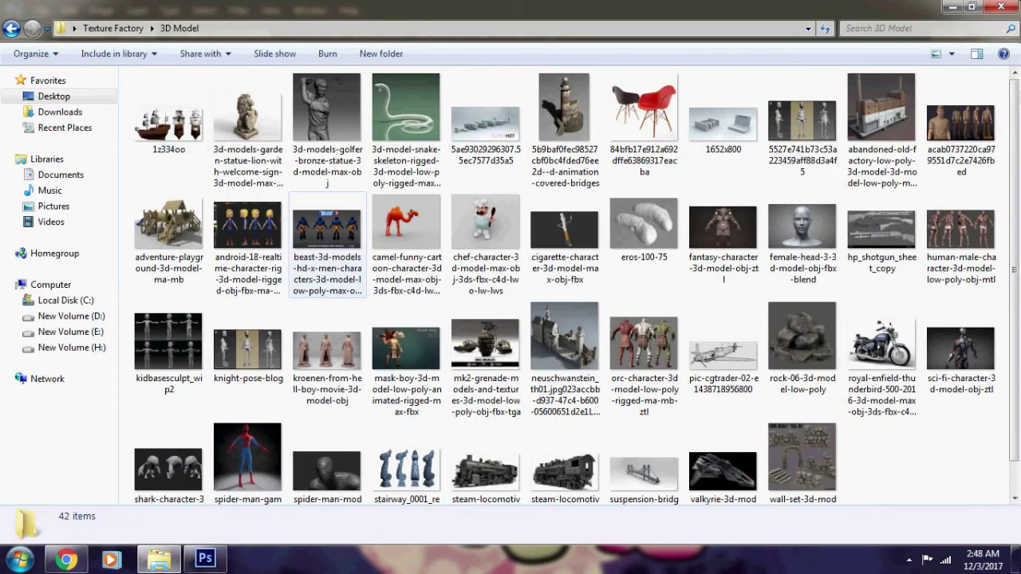
left_click(12, 28)
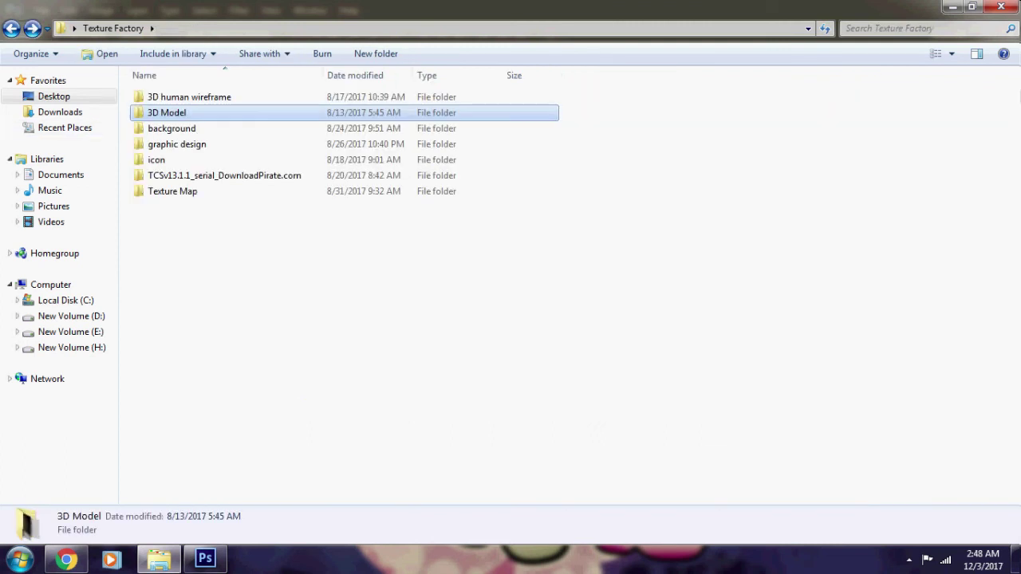
key("Down")
key("Return")
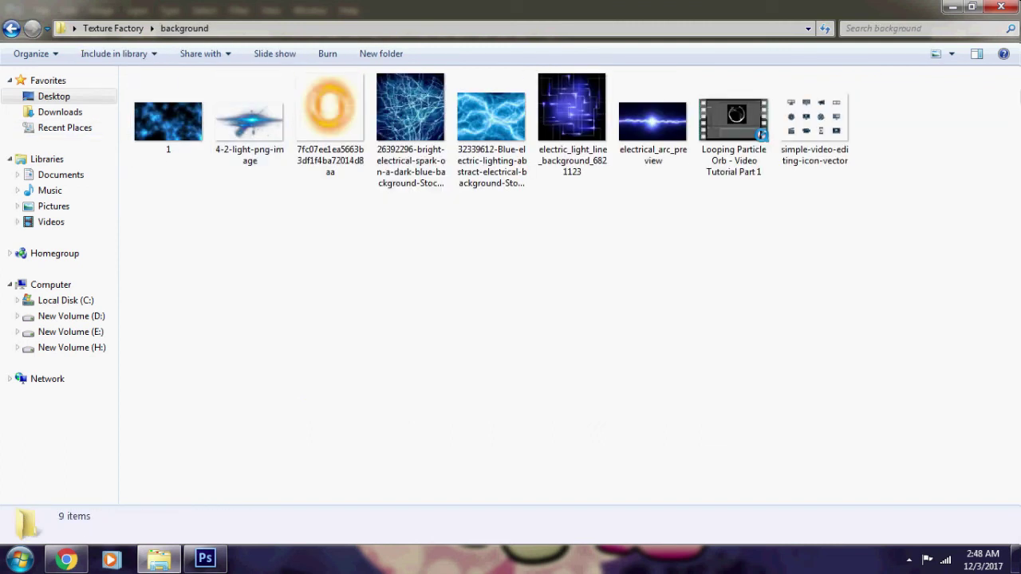
left_click(11, 28)
Browse drives D:, E: and H:, then minimize Explorer to reveal Photoshop.
left_click(71, 316)
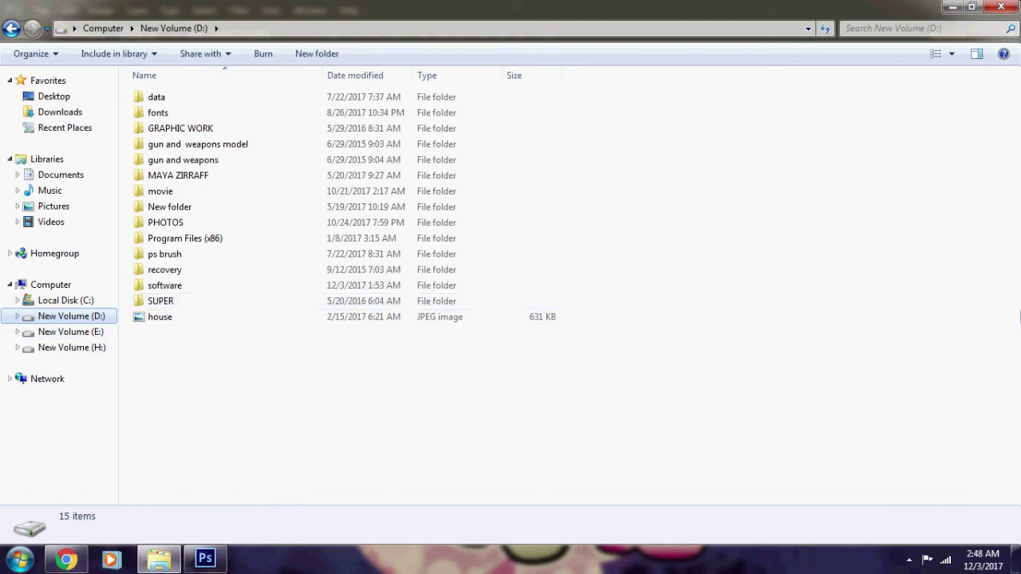
left_click(71, 332)
left_click(71, 347)
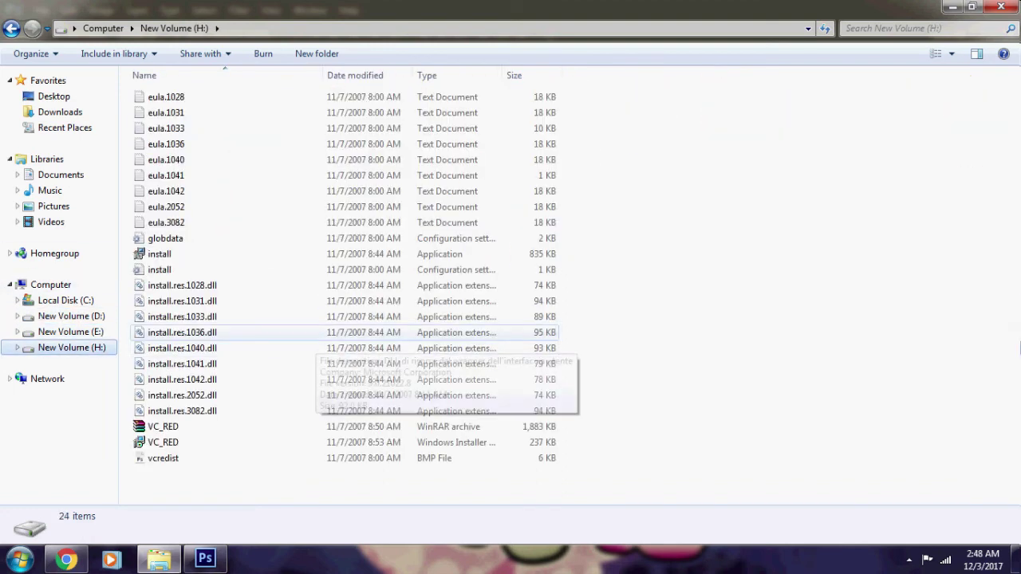
left_click(70, 332)
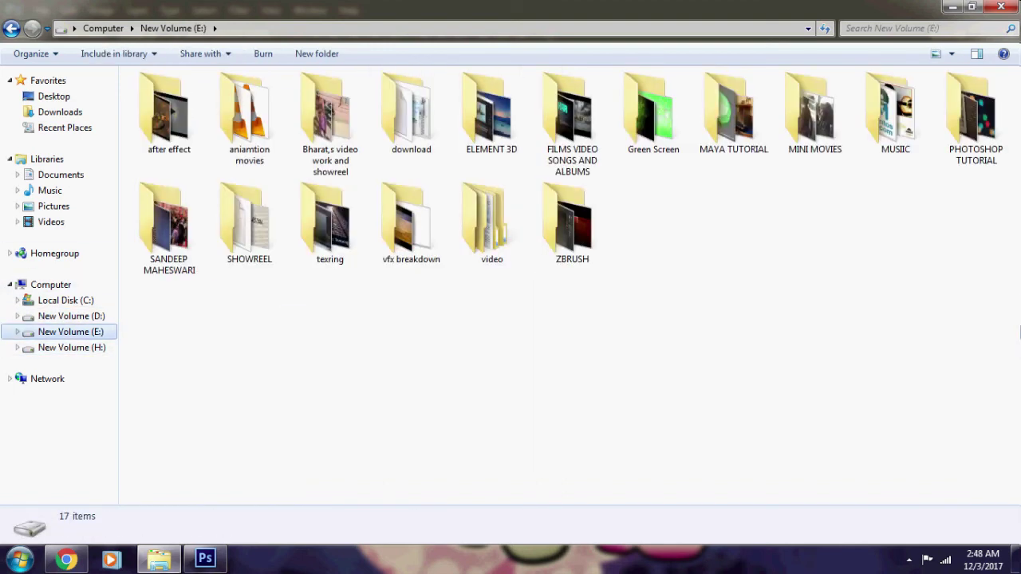
left_click(952, 6)
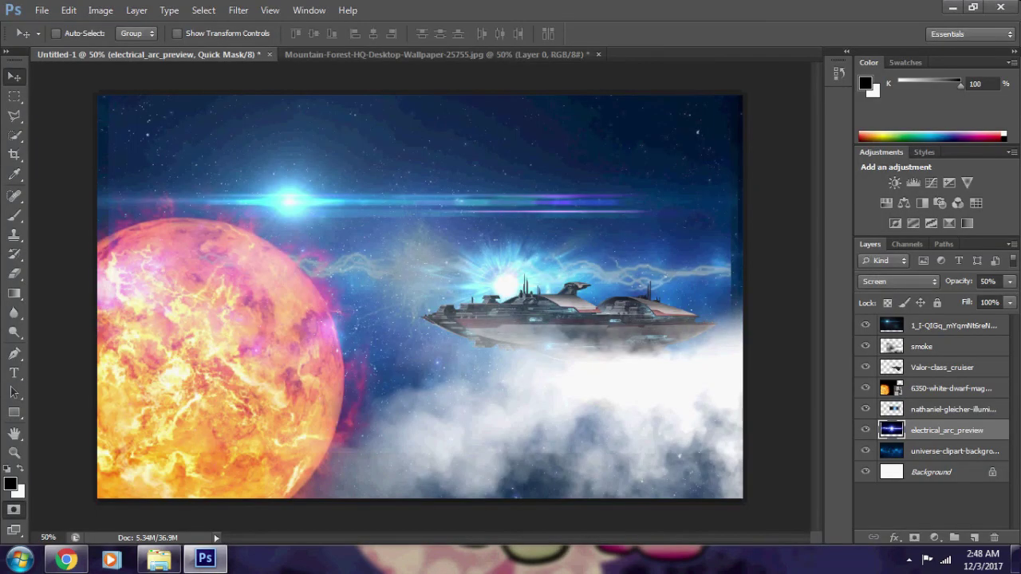
Restore Explorer and pick free_space_galaxy_texture in the Texture Map folder.
left_click(159, 560)
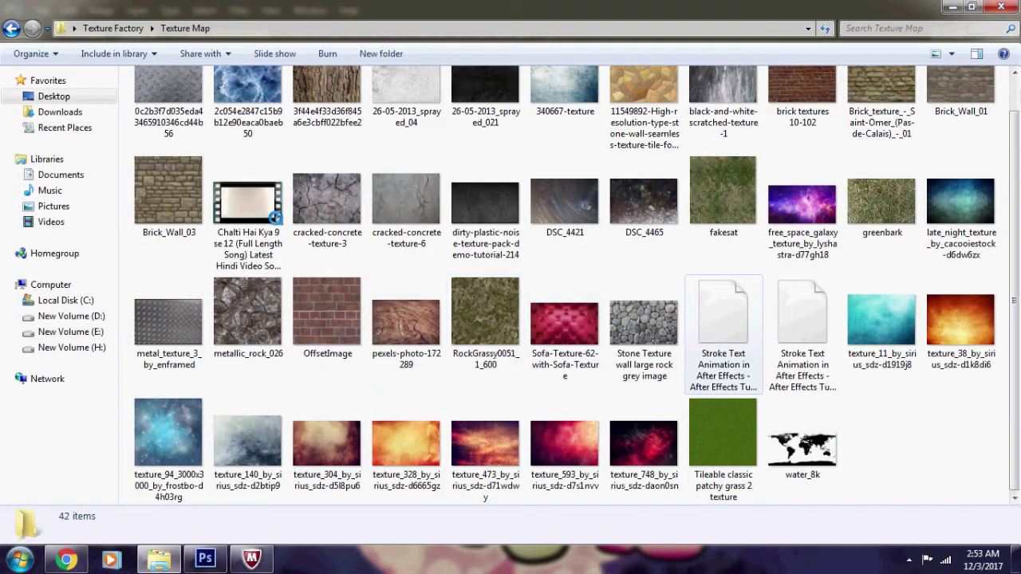
left_click(802, 207)
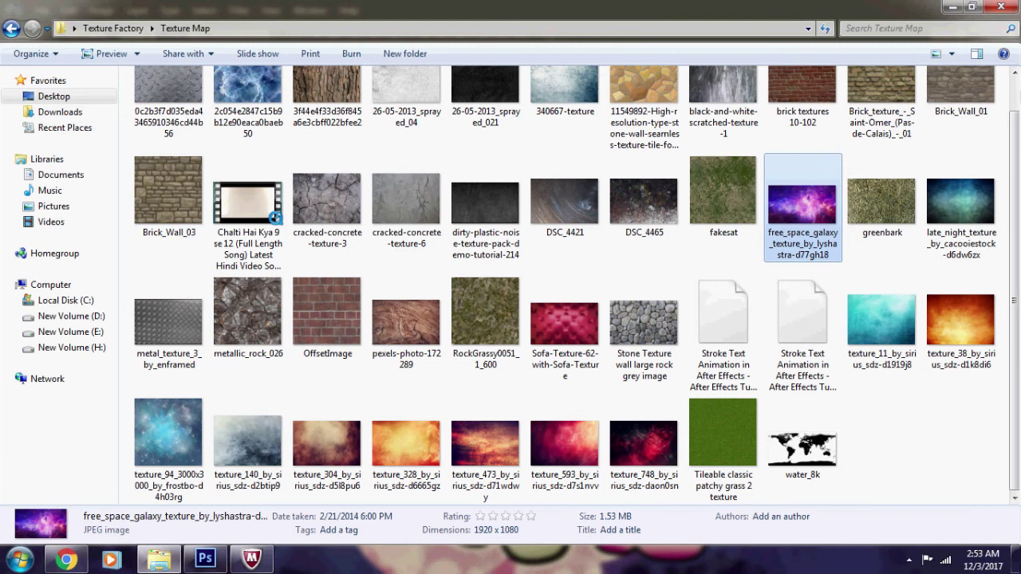
Drag the galaxy texture into the composite and stretch it over the canvas.
left_click(205, 559)
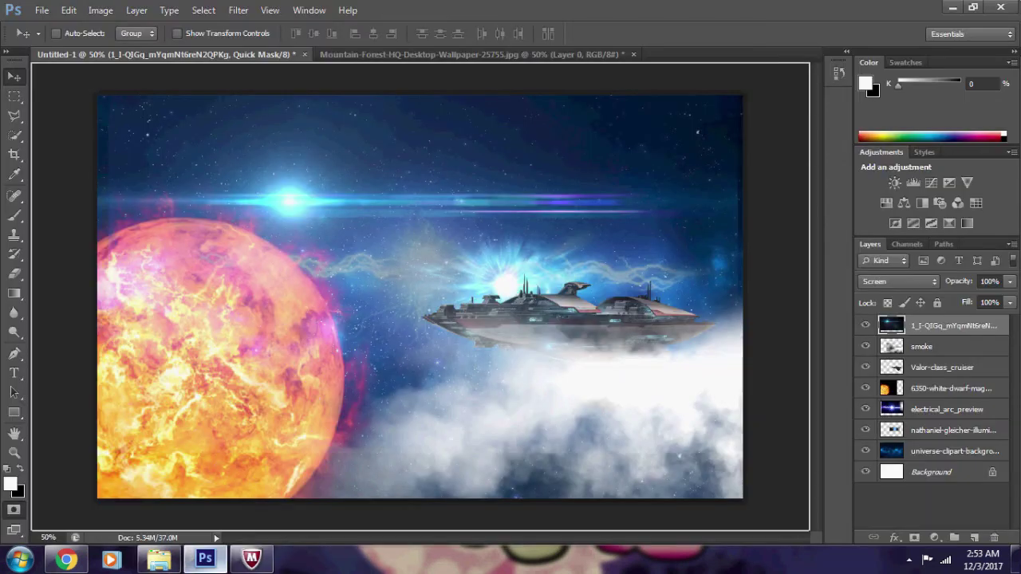
left_click_drag(205, 559, 421, 297)
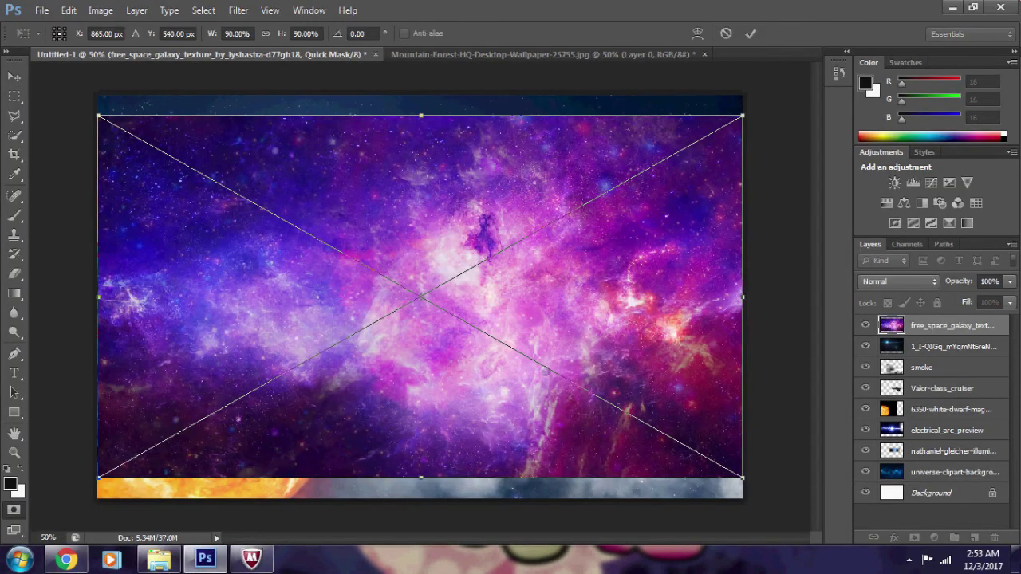
left_click_drag(743, 116, 758, 83)
left_click(750, 34)
Resize the galaxy with Ctrl+T to fill the canvas and move it above universe-clipart-background.
right_click(926, 326)
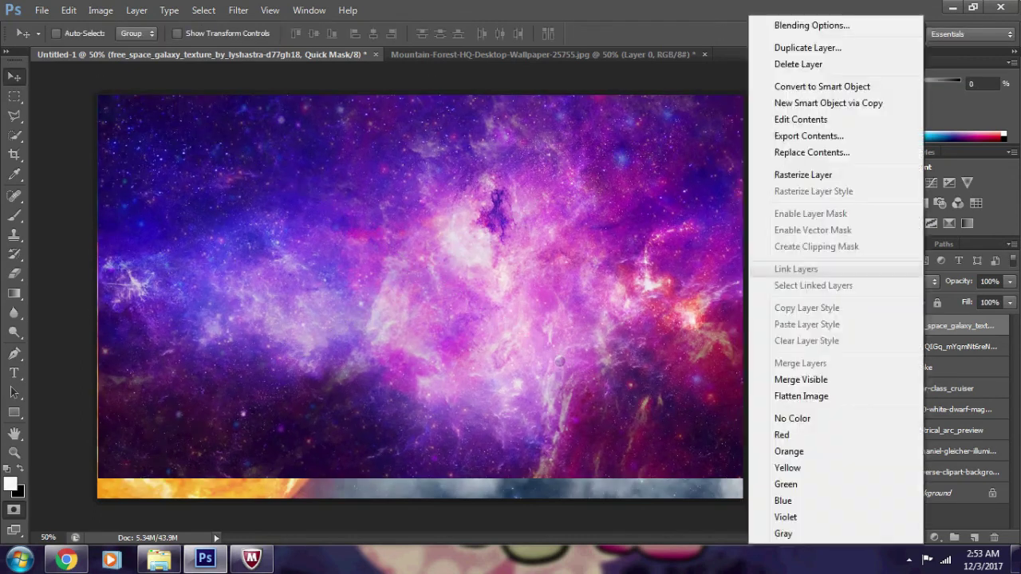
key("Escape")
key("q")
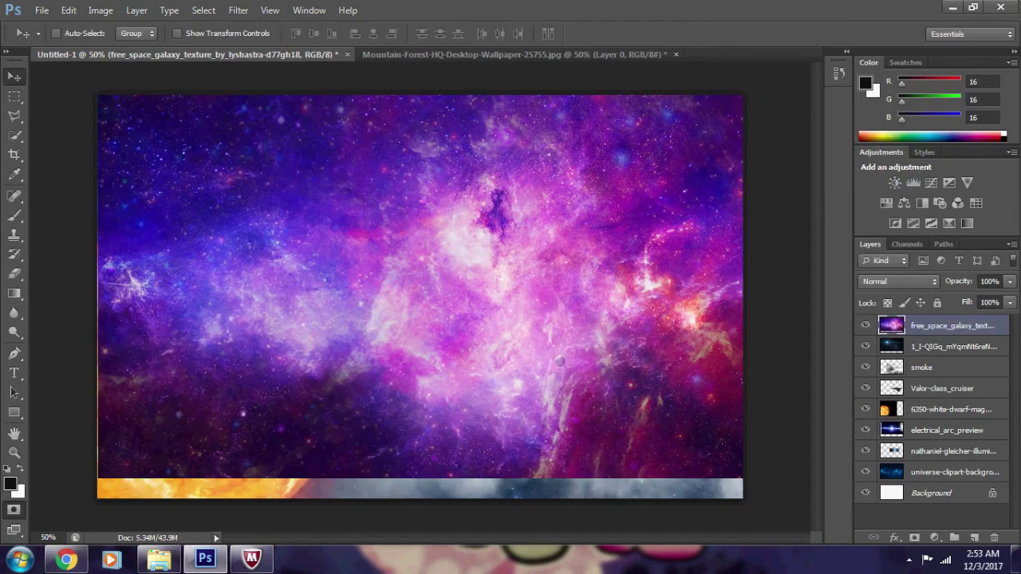
key("ctrl+t")
left_click_drag(558, 335, 551, 339)
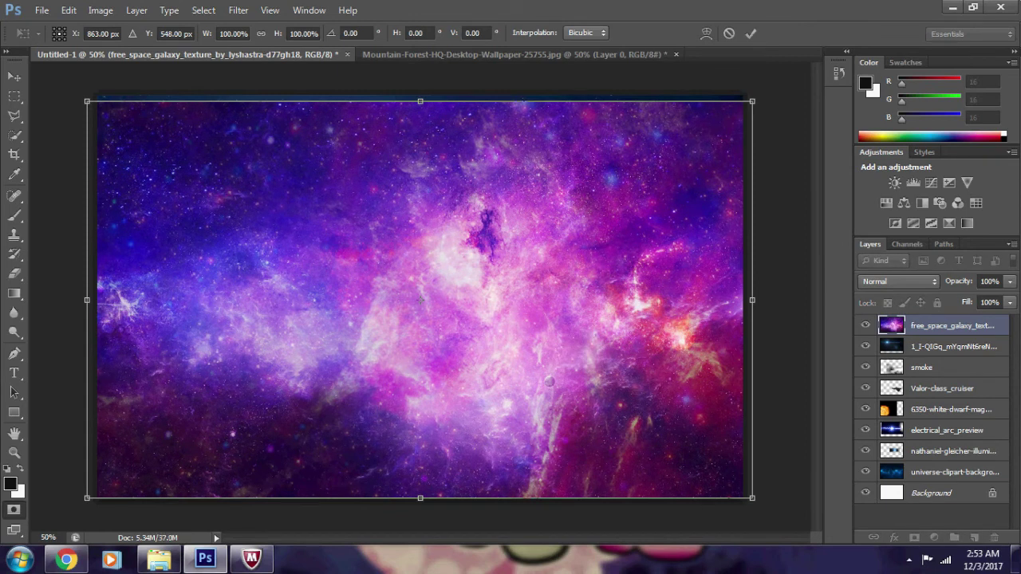
left_click_drag(421, 101, 421, 96)
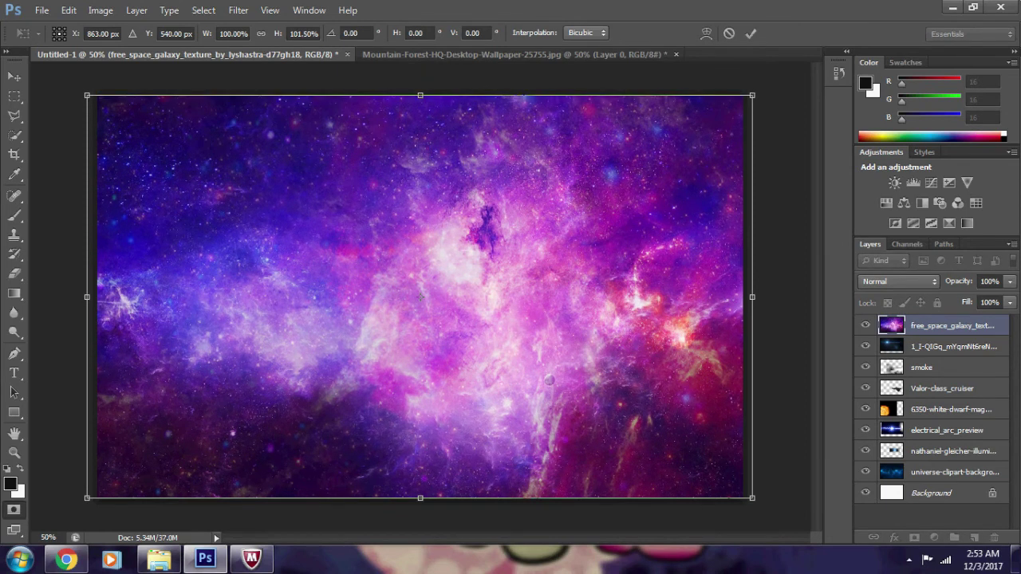
key("Return")
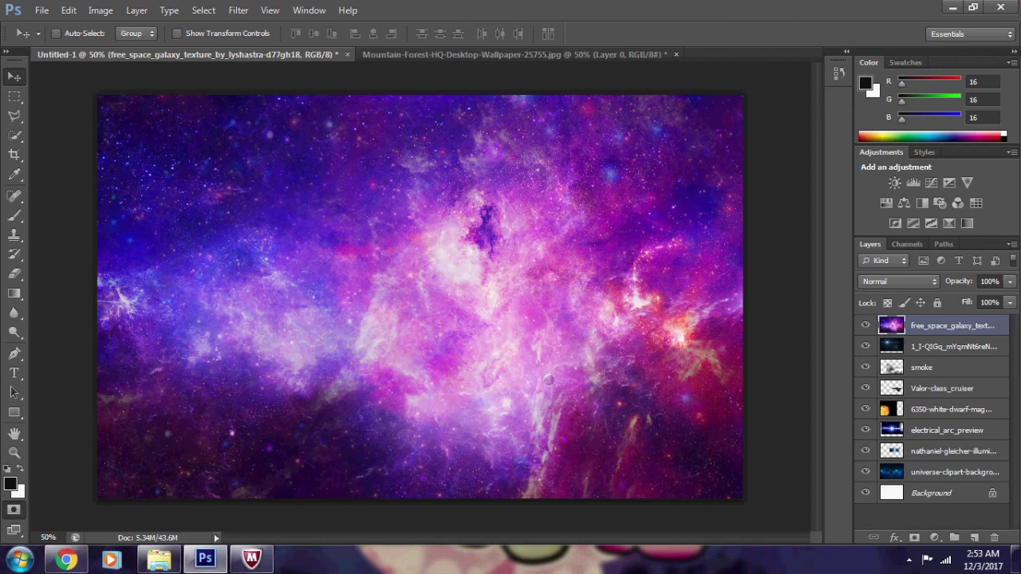
left_click_drag(953, 325, 954, 461)
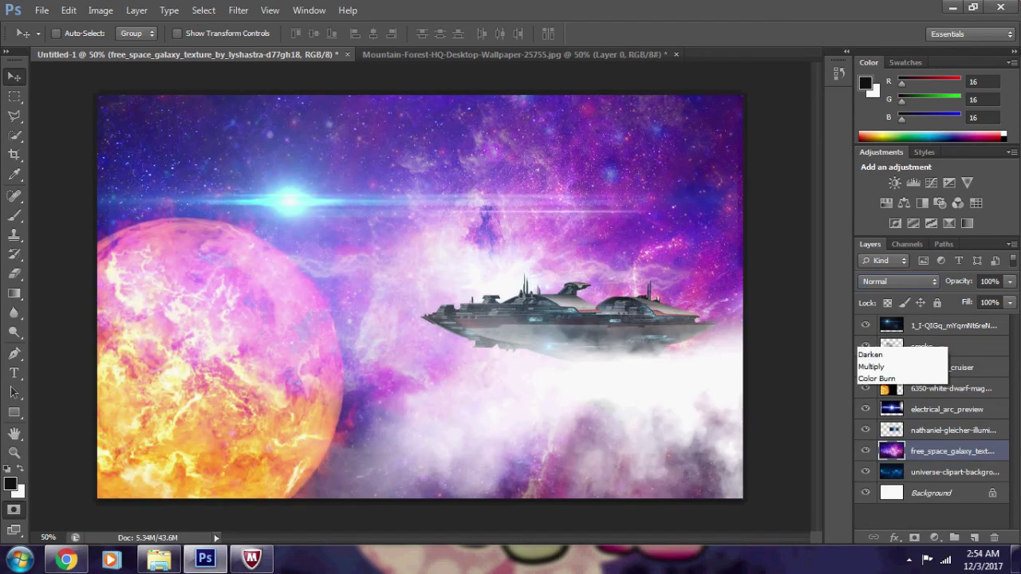
Preview Dissolve, Linear Burn, Lighten, Screen and Linear Dodge before choosing Lighter Color for the galaxy.
left_click(877, 21)
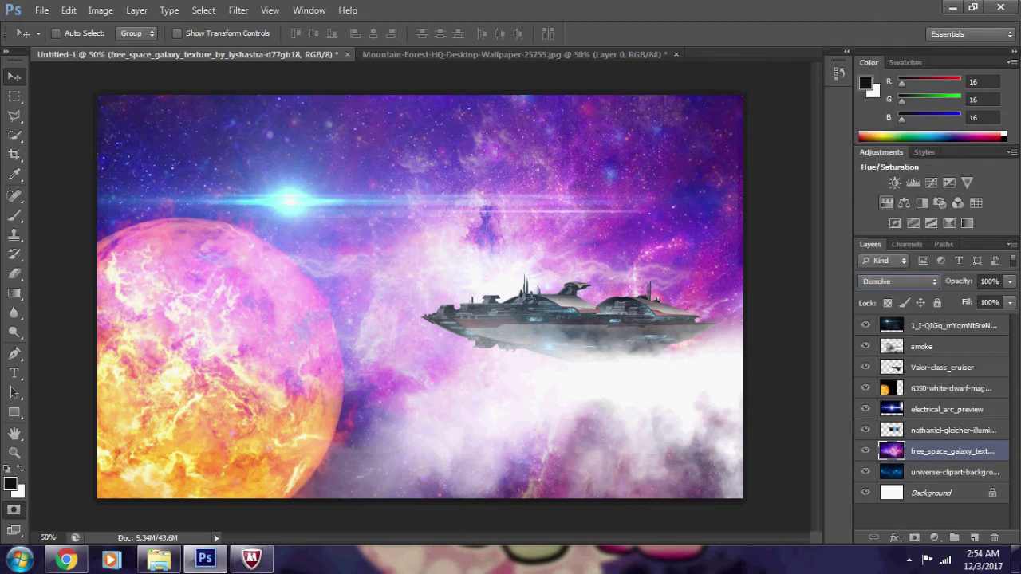
key("Down")
key("Down")
key("Down")
key("Down")
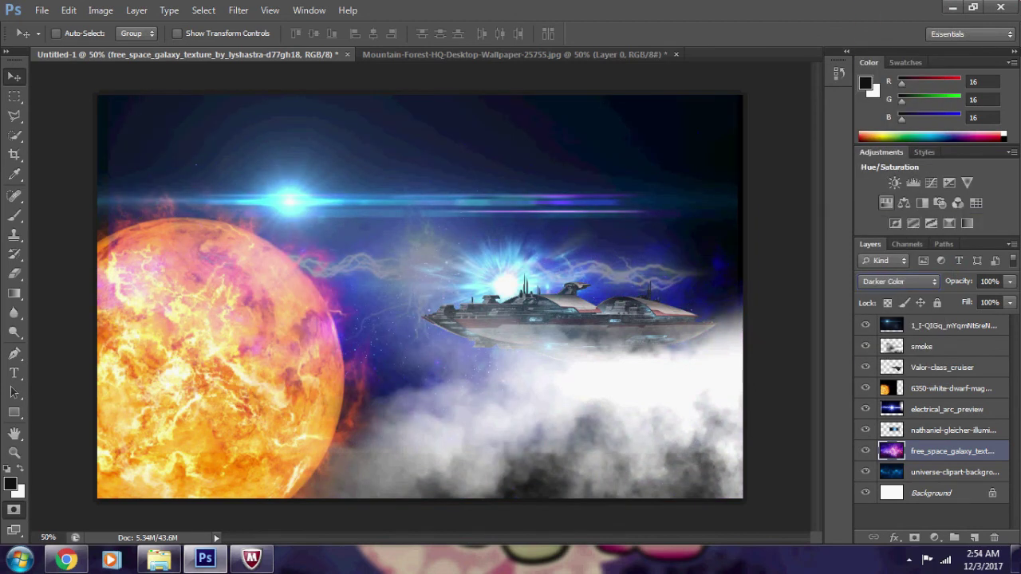
key("Down")
key("Up")
key("Up")
key("Down")
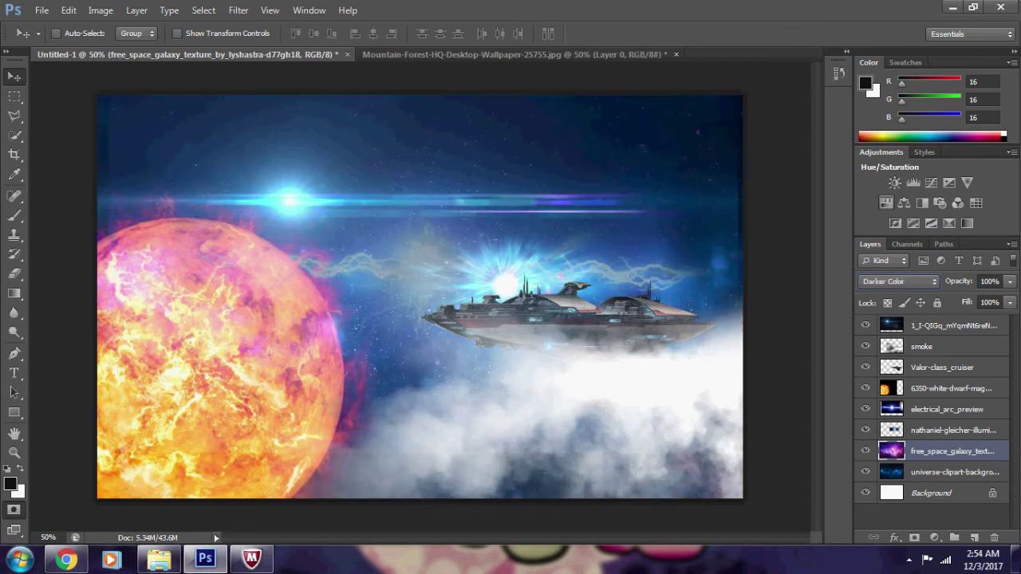
key("Down")
key("Down")
key("Up")
key("Down")
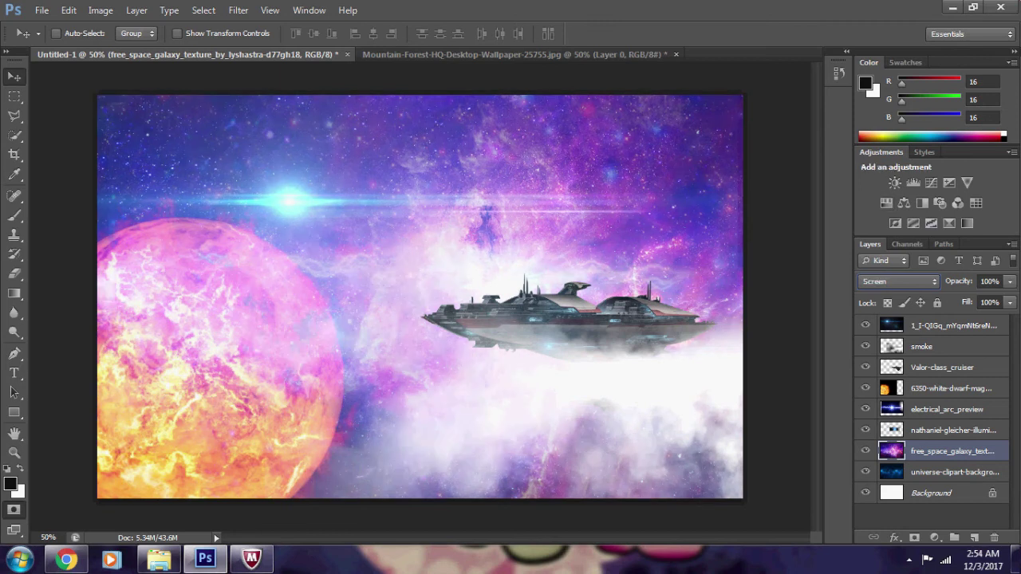
key("Up")
key("Down")
key("Down")
key("Down")
key("Down")
key("Down")
key("Up")
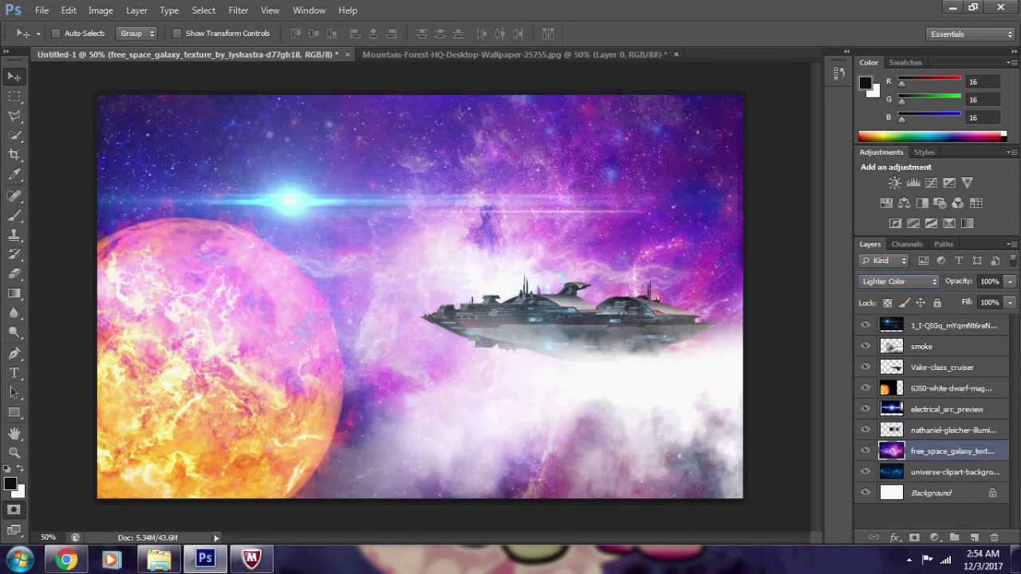
left_click(942, 367)
key("q")
key("ctrl+t")
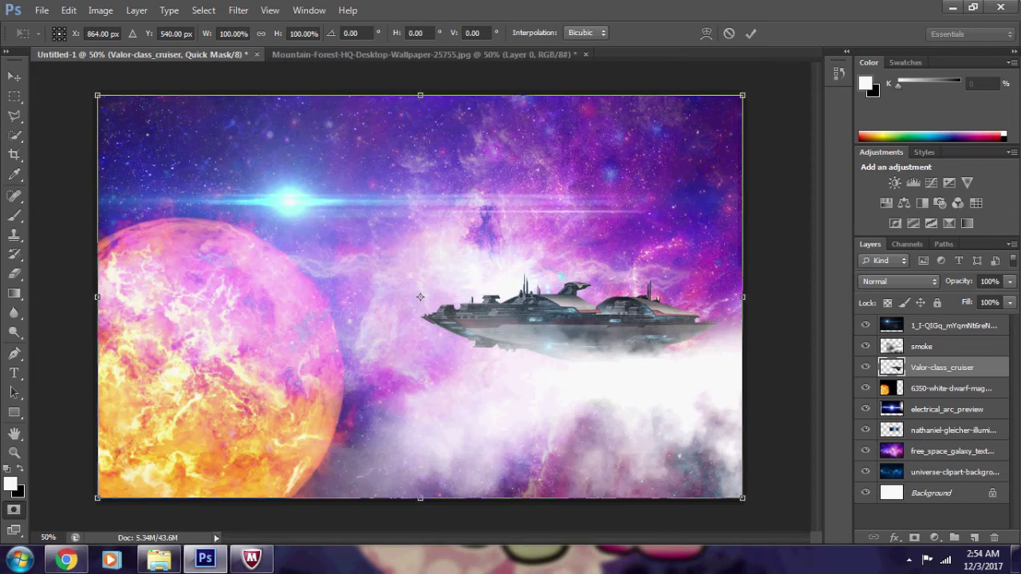
left_click_drag(97, 499, 120, 479)
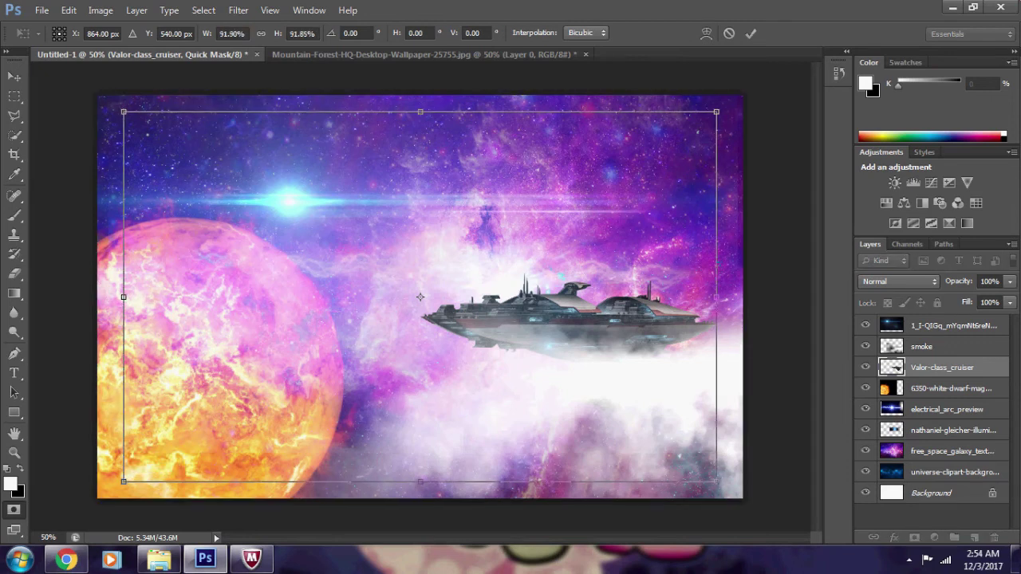
key("Return")
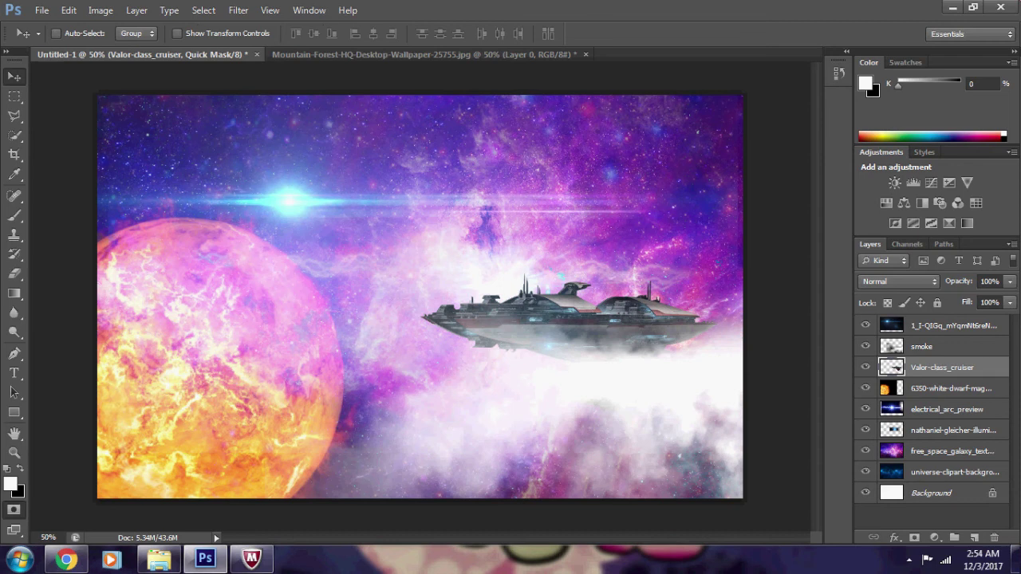
key("alt+bracketright")
key("alt+bracketleft")
key("alt+bracketright")
key("Up")
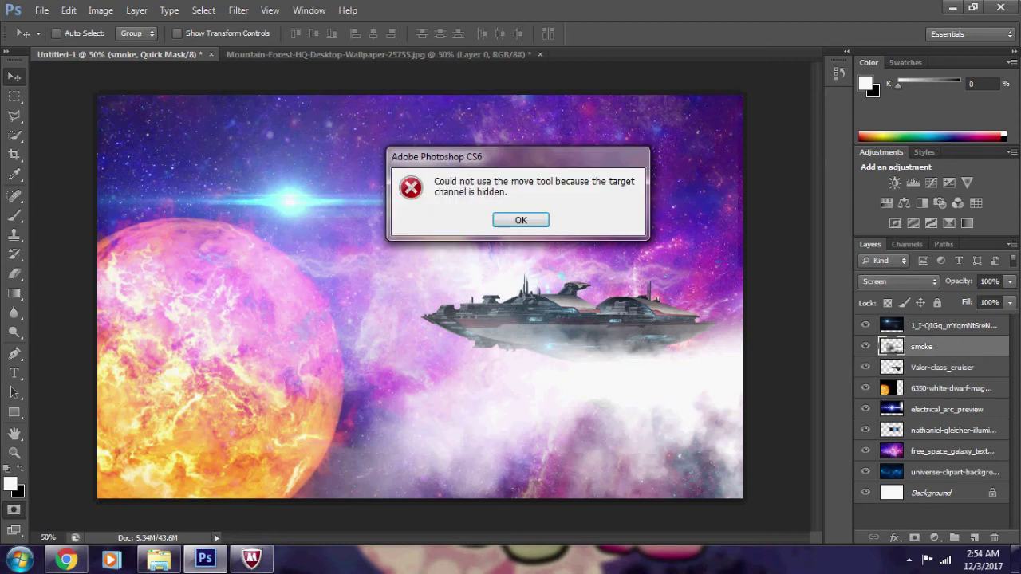
key("Return")
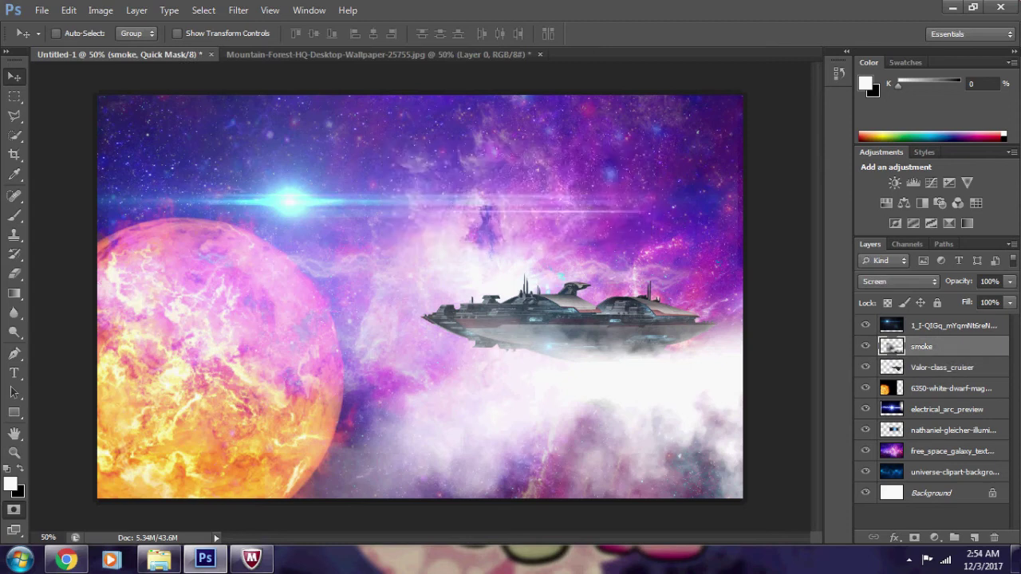
key("alt+bracketleft")
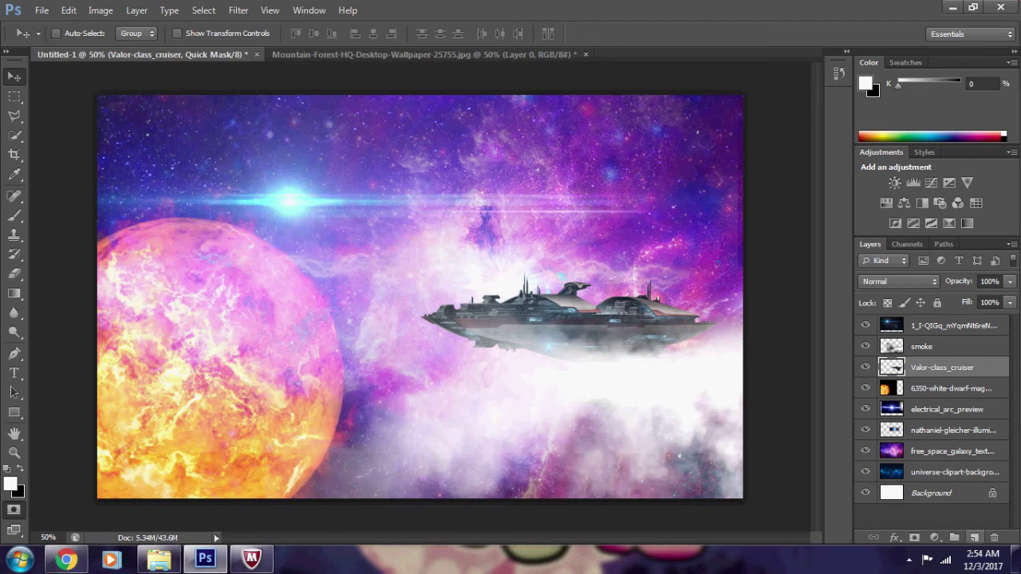
left_click(974, 537)
key("ctrl+z")
Add a Color Balance adjustment layer above the topmost layer via the Layer menu.
left_click(949, 325)
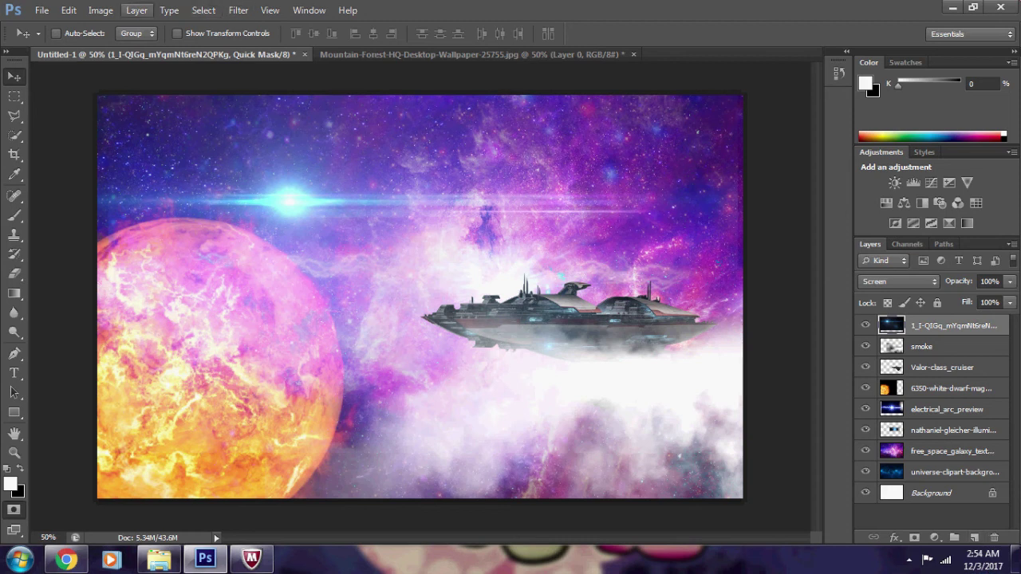
left_click(136, 10)
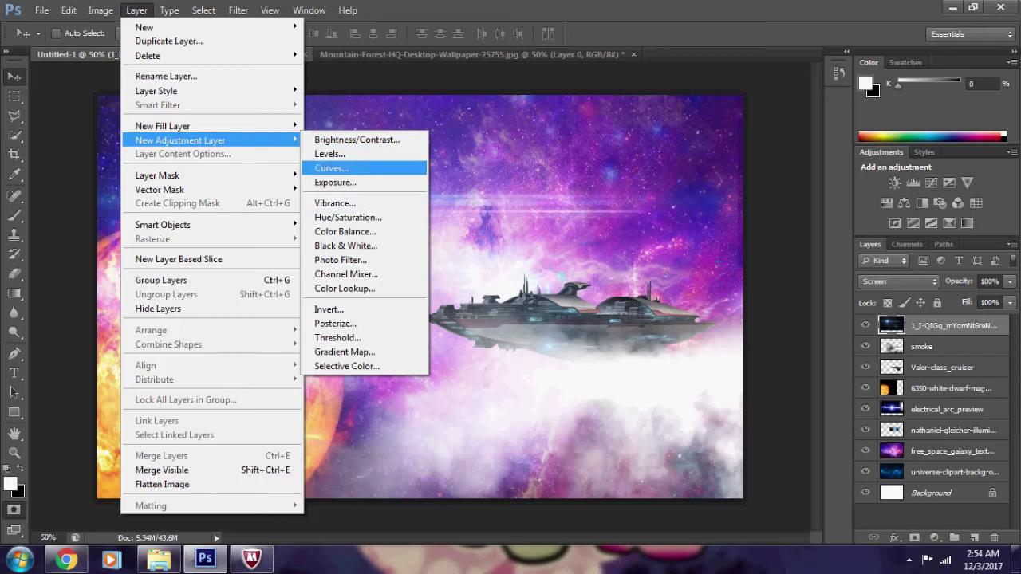
left_click(344, 231)
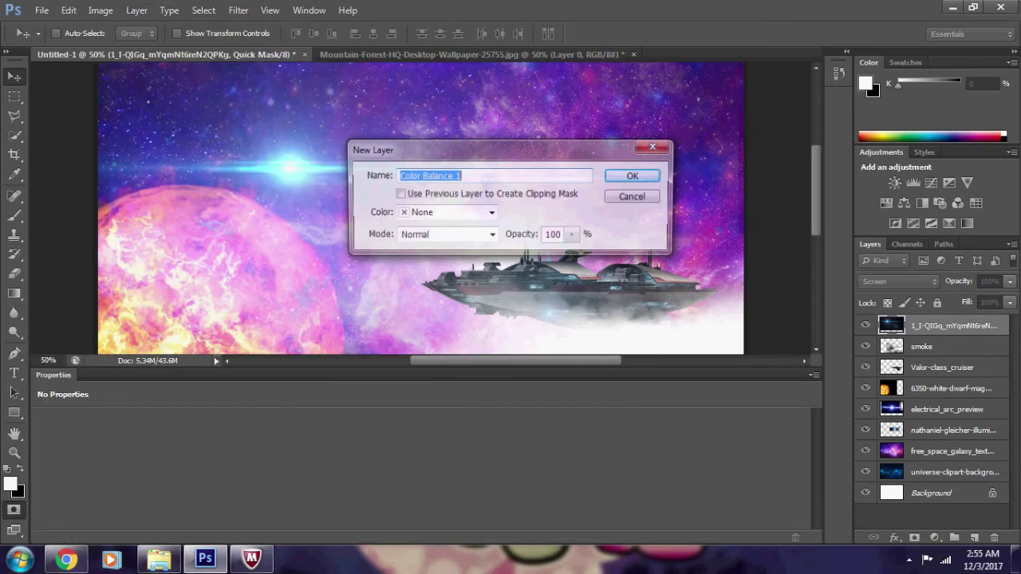
key("Return")
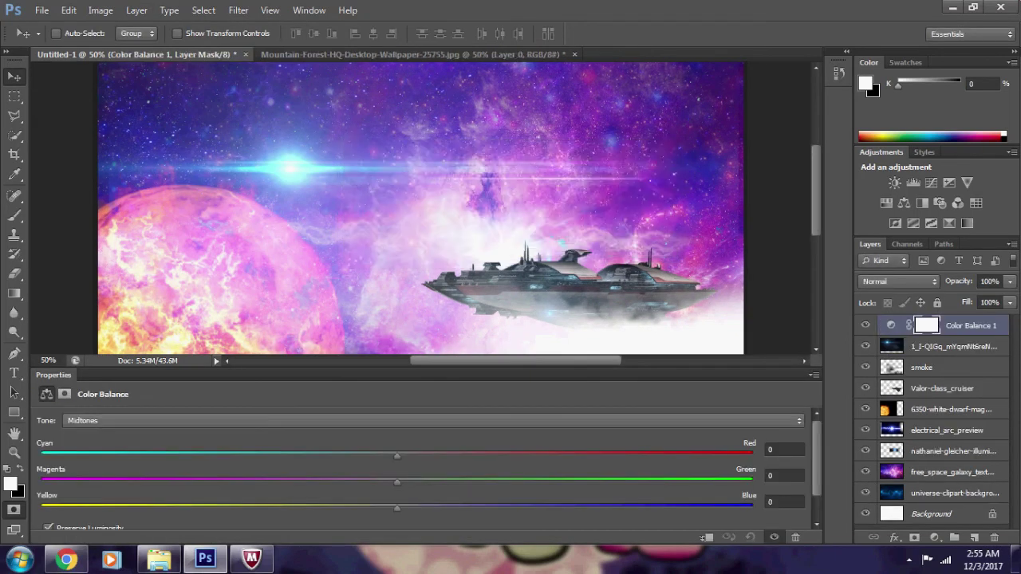
Start nudging the Color Balance Cyan–Red midtone slider toward red.
left_click_drag(397, 456, 429, 456)
left_click(814, 374)
left_click(814, 374)
left_click(814, 374)
key("Escape")
scroll(414, 208, "right", 5)
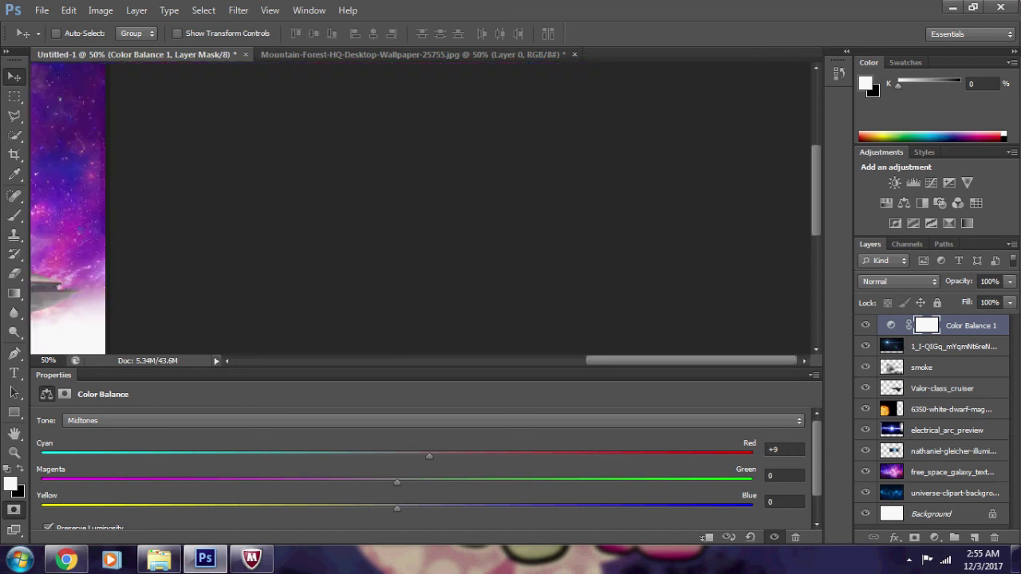
scroll(519, 207, "left", 5)
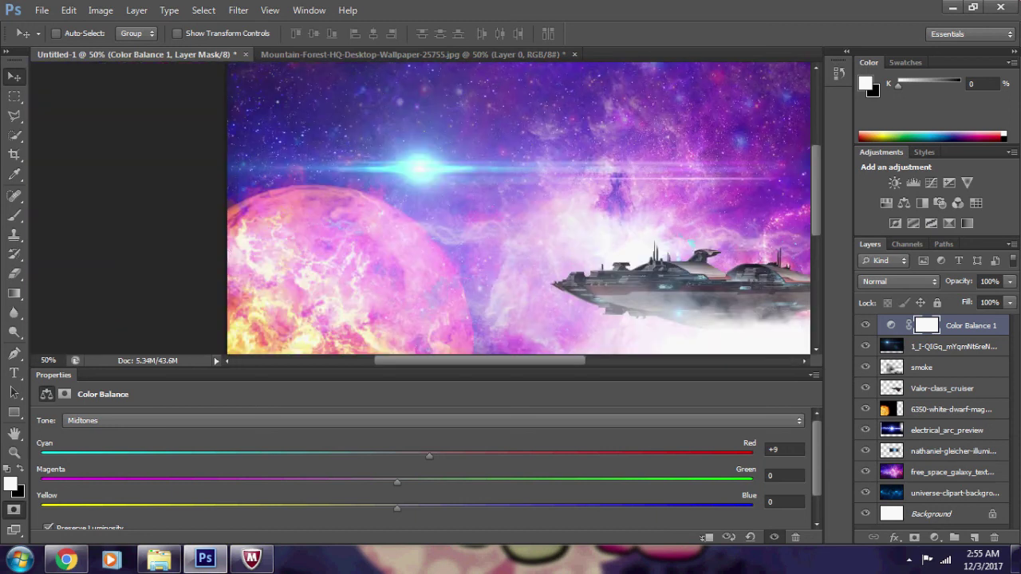
Set midtones to Red +11, Green -27, Blue +13 and close the Properties panel.
type("+8-11")
key("Return")
mouse_move(356, 456)
left_mouse_down()
mouse_move(436, 456)
mouse_move(302, 482)
left_mouse_up()
left_click_drag(397, 508, 446, 508)
left_click(815, 375)
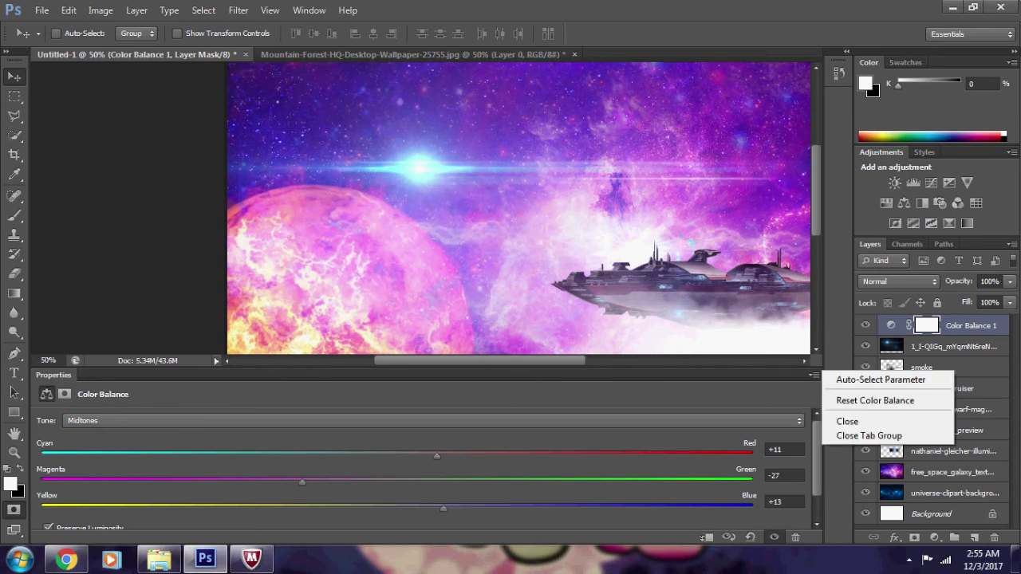
left_click(847, 421)
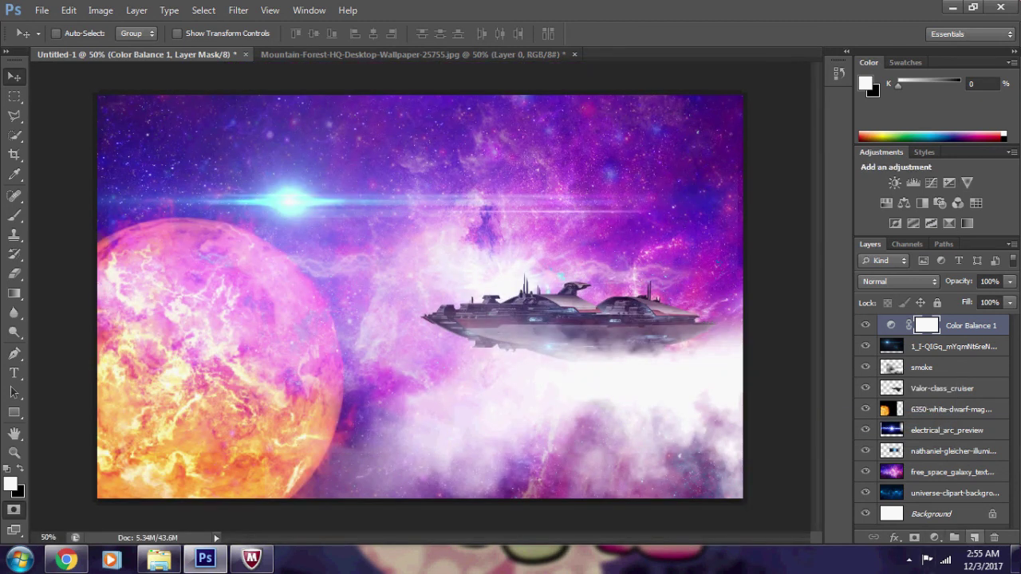
Fill a new layer with black and delete a wide middle band, leaving top and bottom bars.
left_click(974, 536)
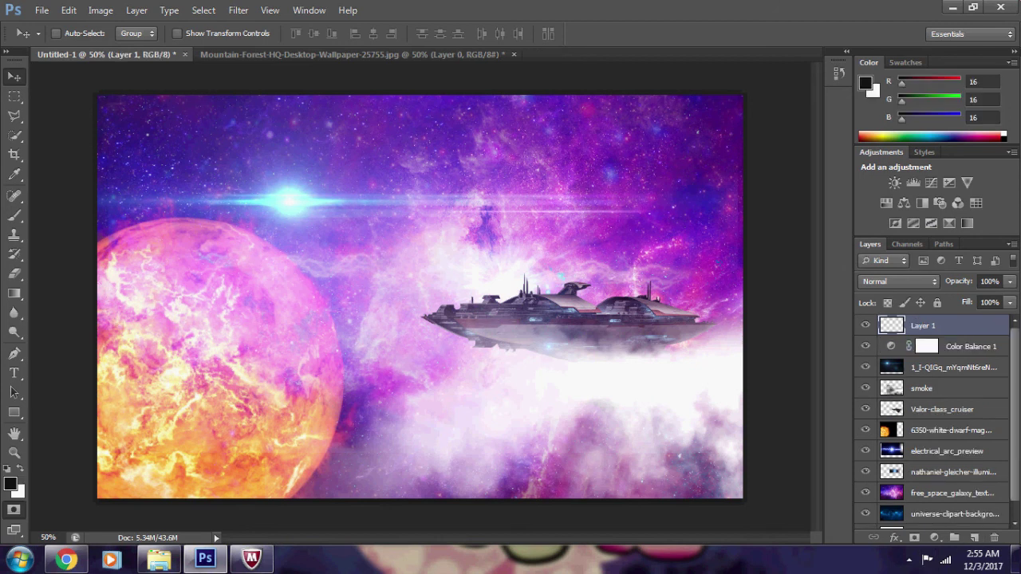
key("alt+BackSpace")
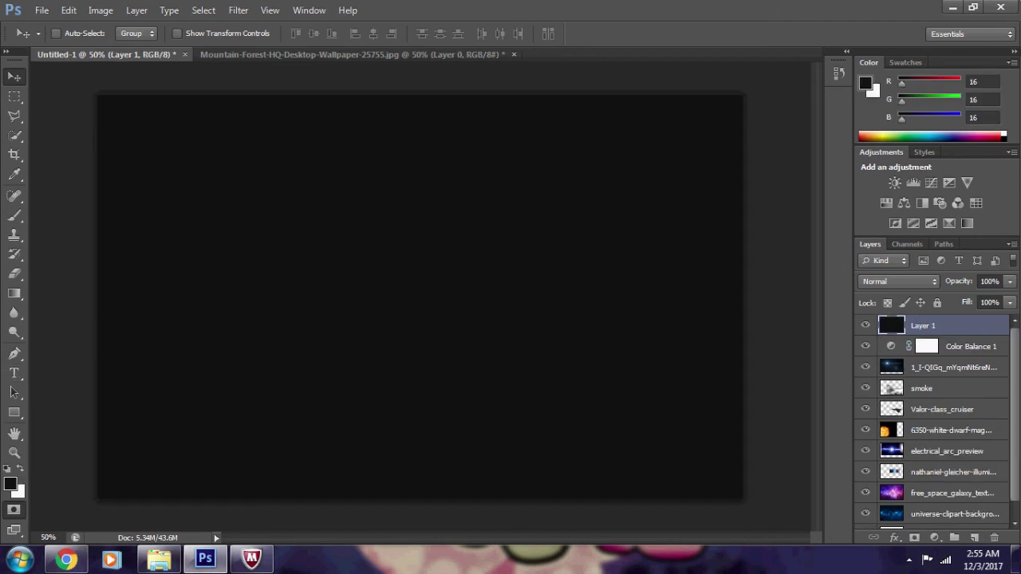
key("m")
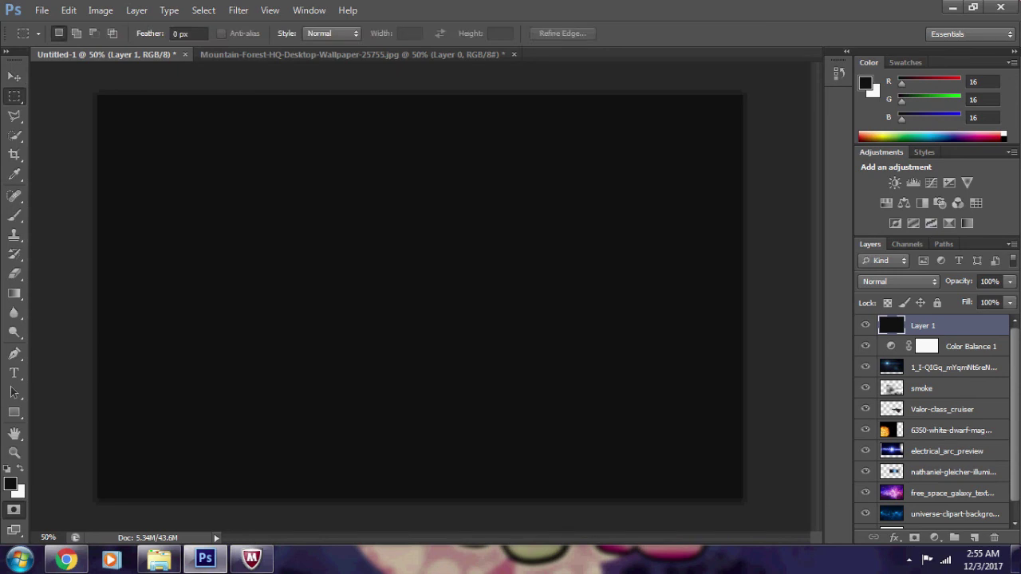
left_click_drag(97, 125, 741, 470)
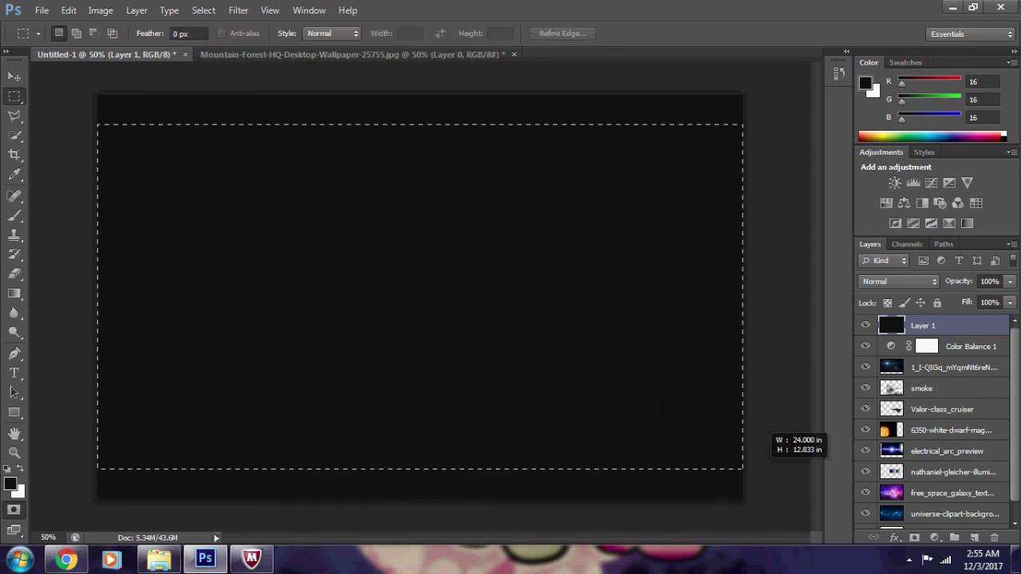
left_click_drag(742, 469, 742, 474)
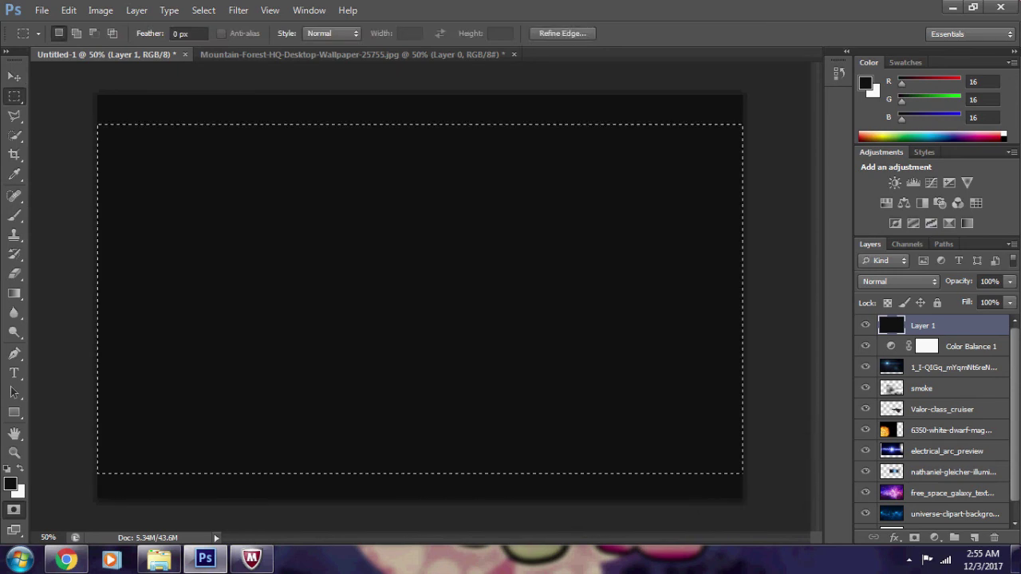
key("Delete")
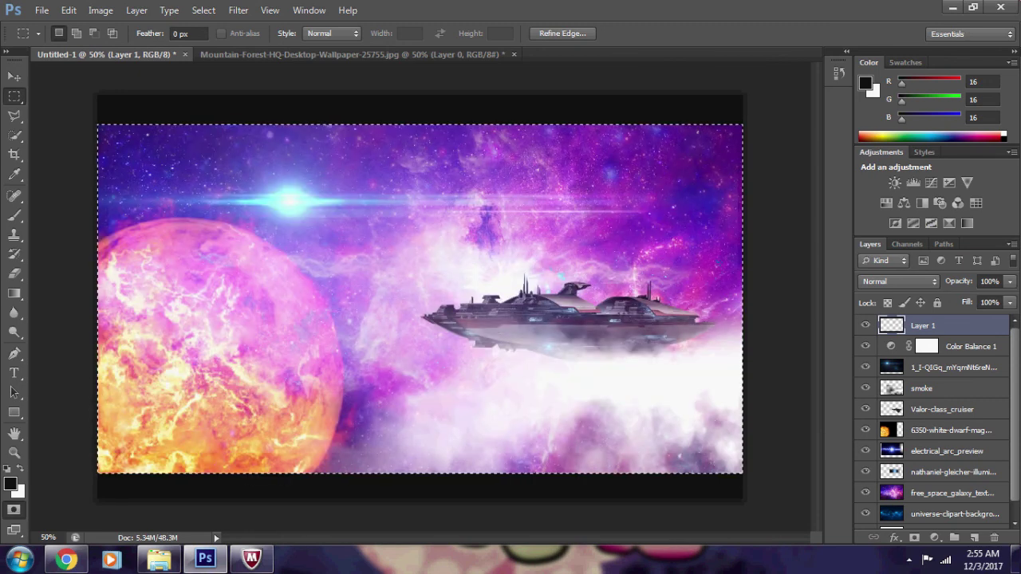
key("ctrl+d")
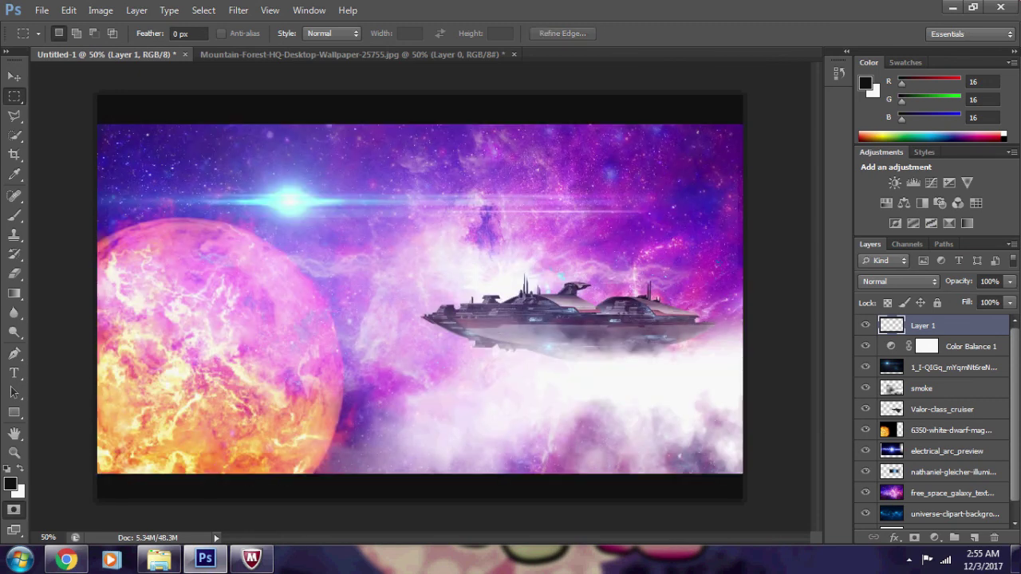
left_click(14, 75)
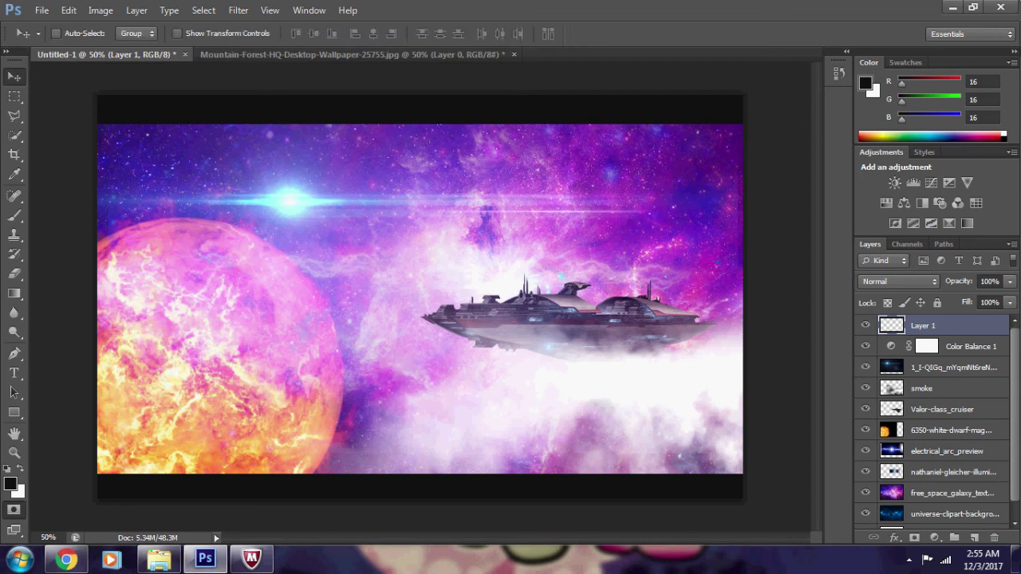
Switch to Full Screen Mode and zoom in twice so the composite fills the screen.
key("f")
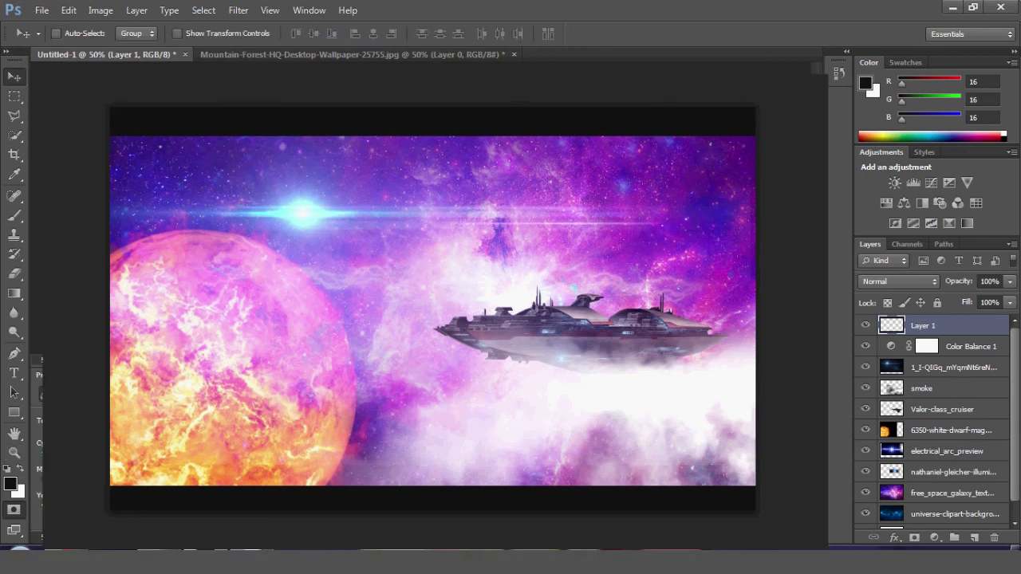
key("f")
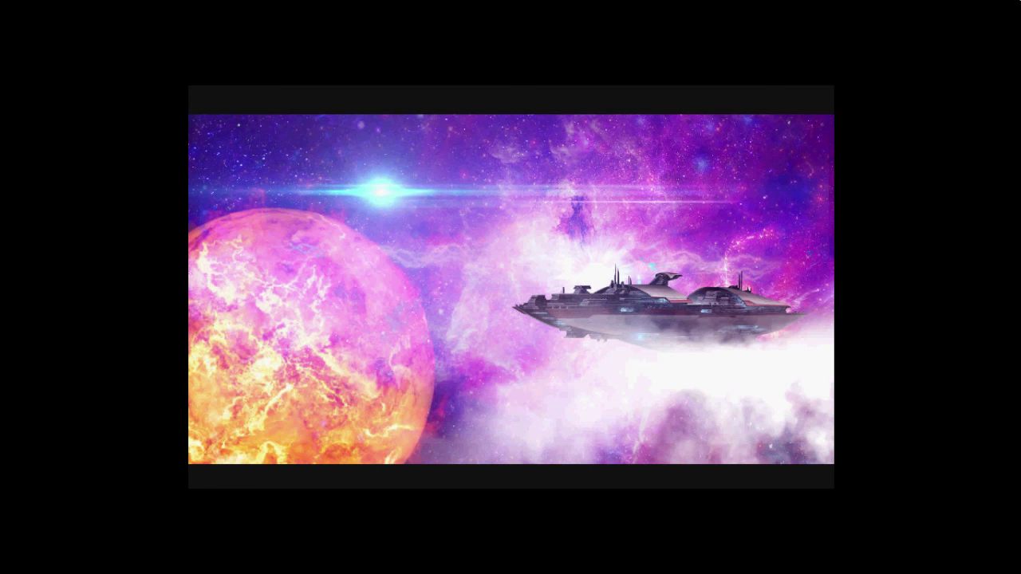
key("ctrl+plus")
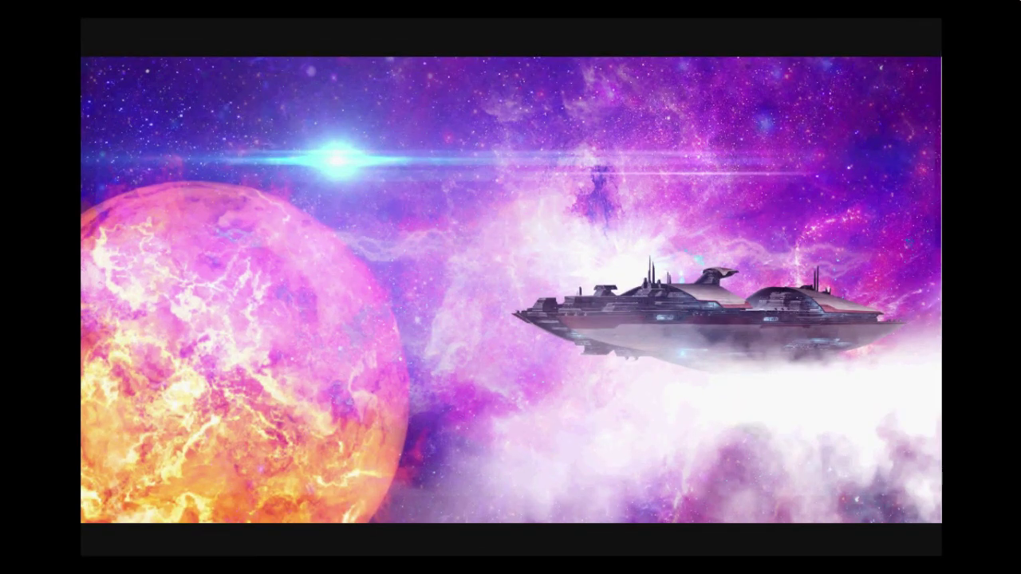
key("ctrl+plus")
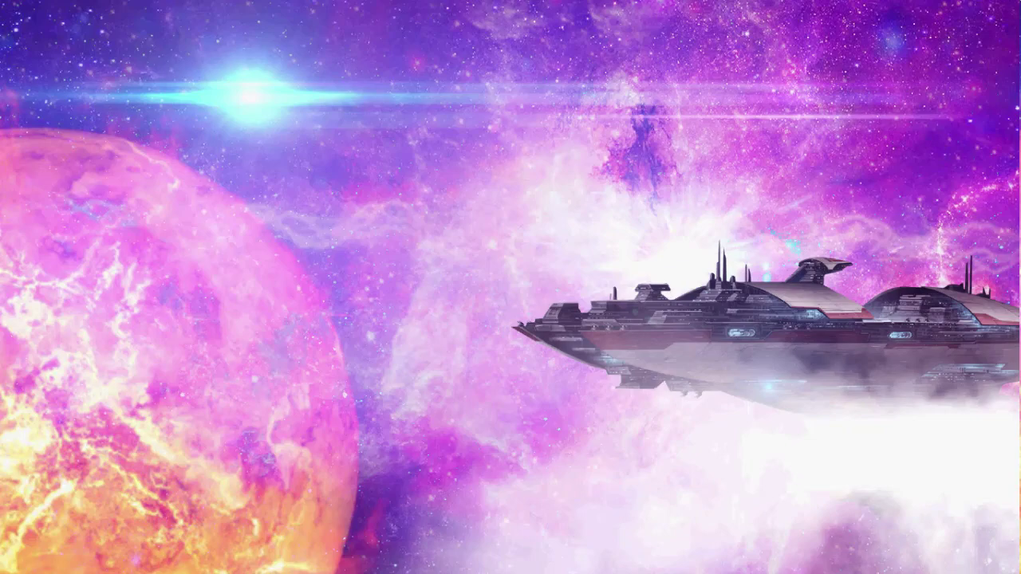